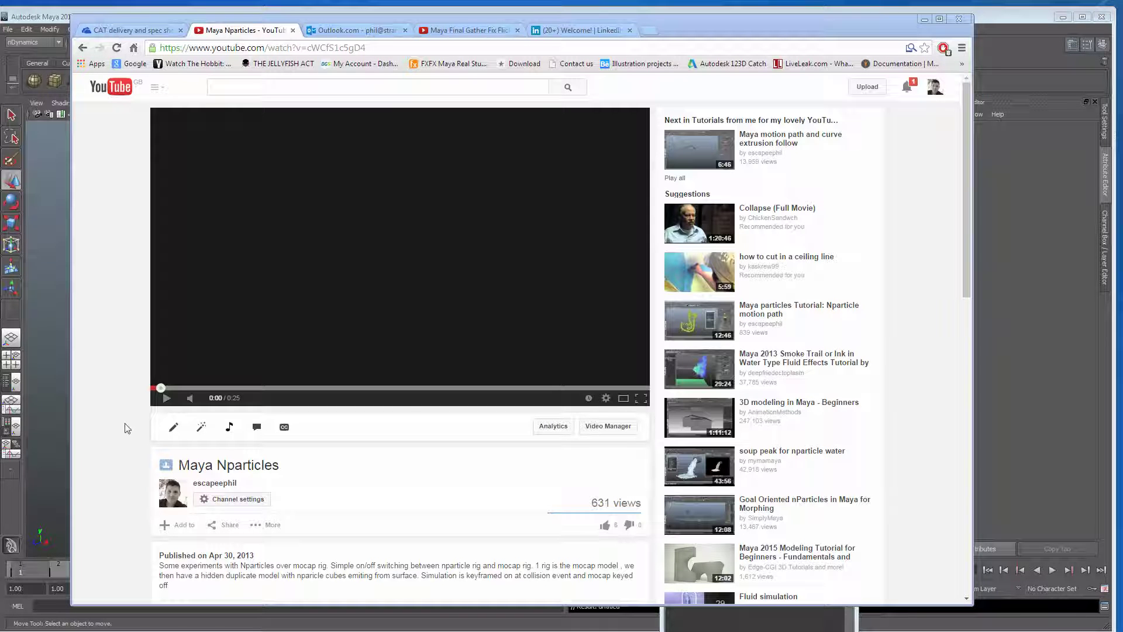
Step: Play the Maya Nparticles example video on YouTube and pause it at 0:18
left_click(165, 399)
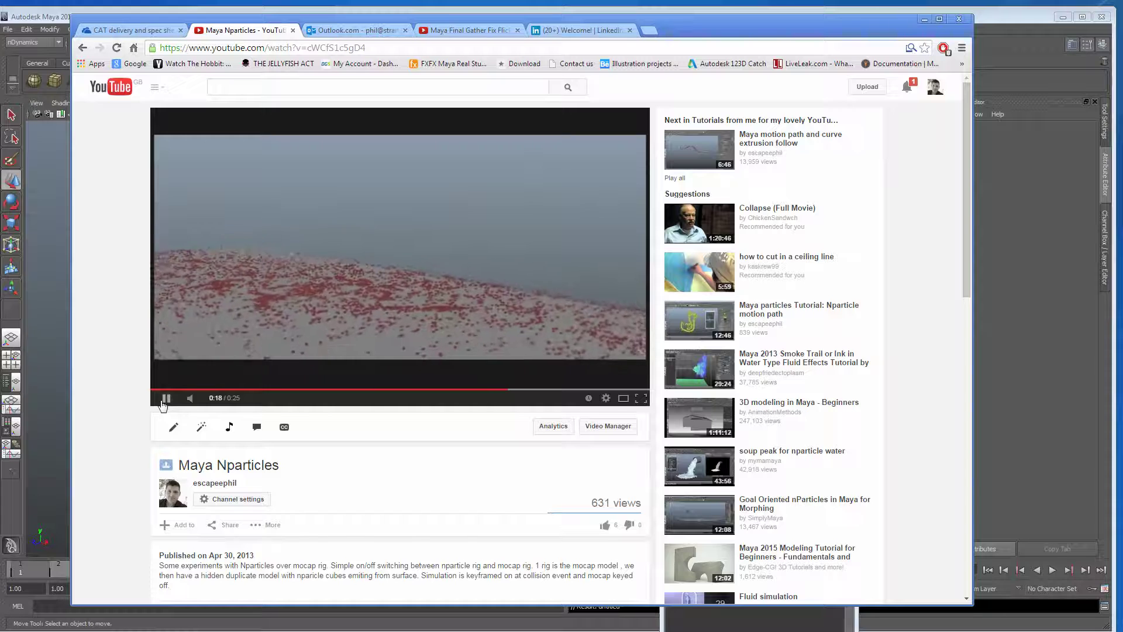
left_click(164, 400)
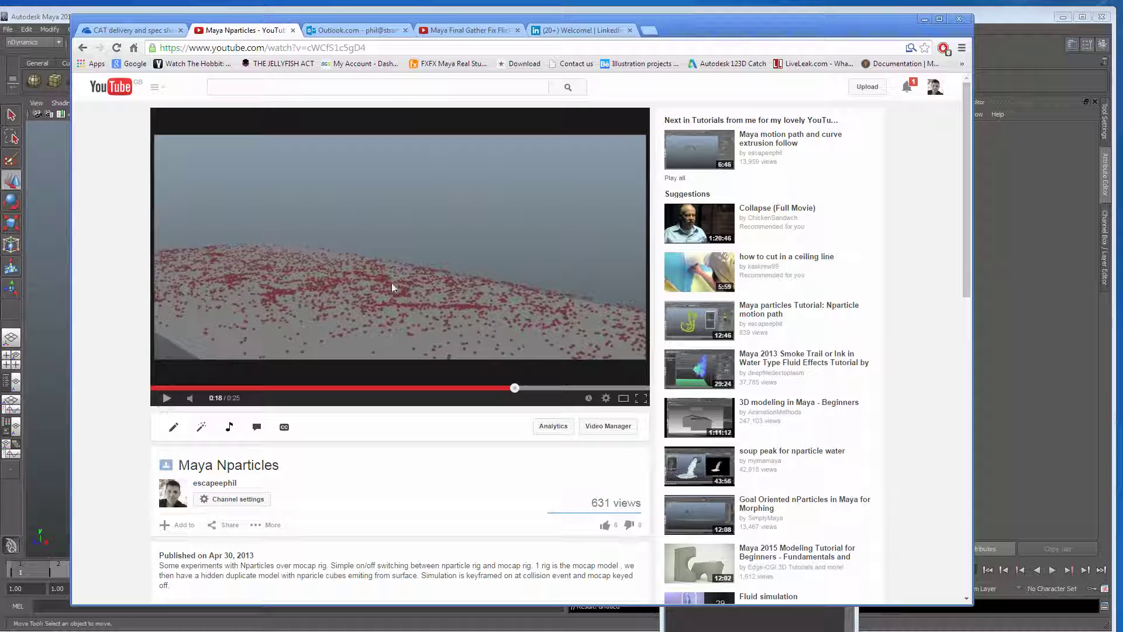
Step: Import the run1.ma mocap example from the Visor's Mocap Examples into the scene
left_click(924, 19)
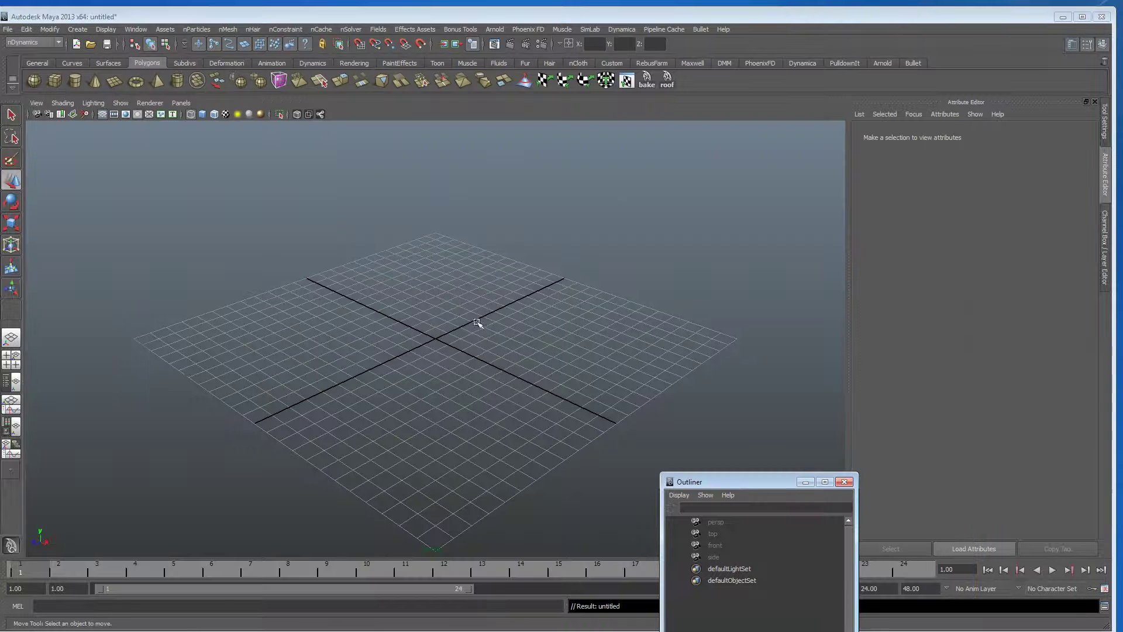
left_click_drag(477, 322, 443, 339, "alt")
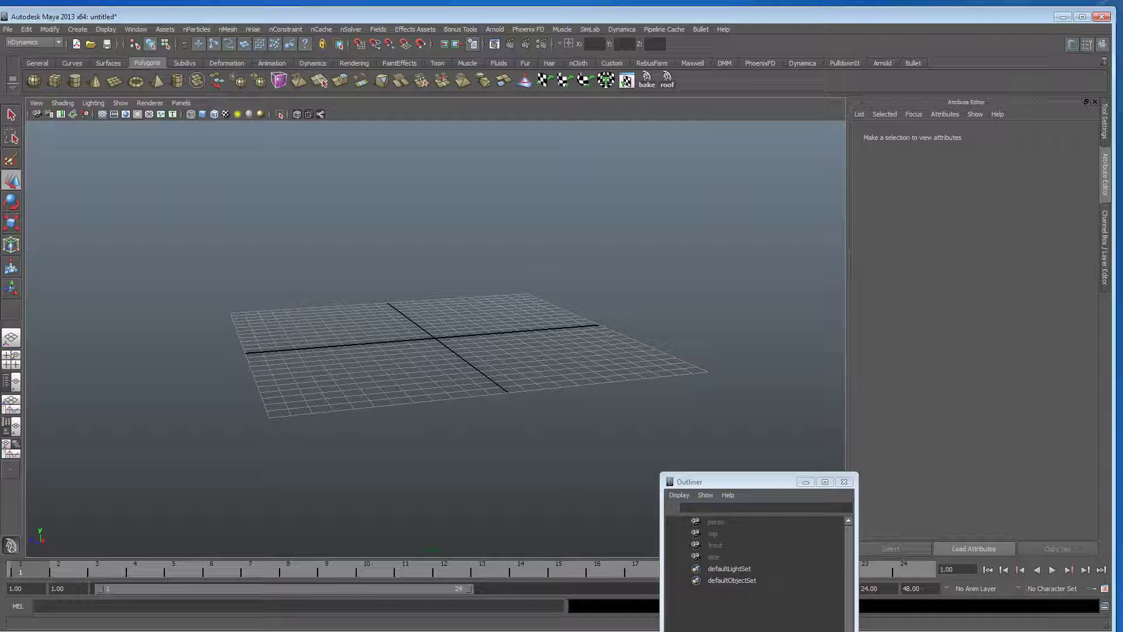
left_click(76, 30)
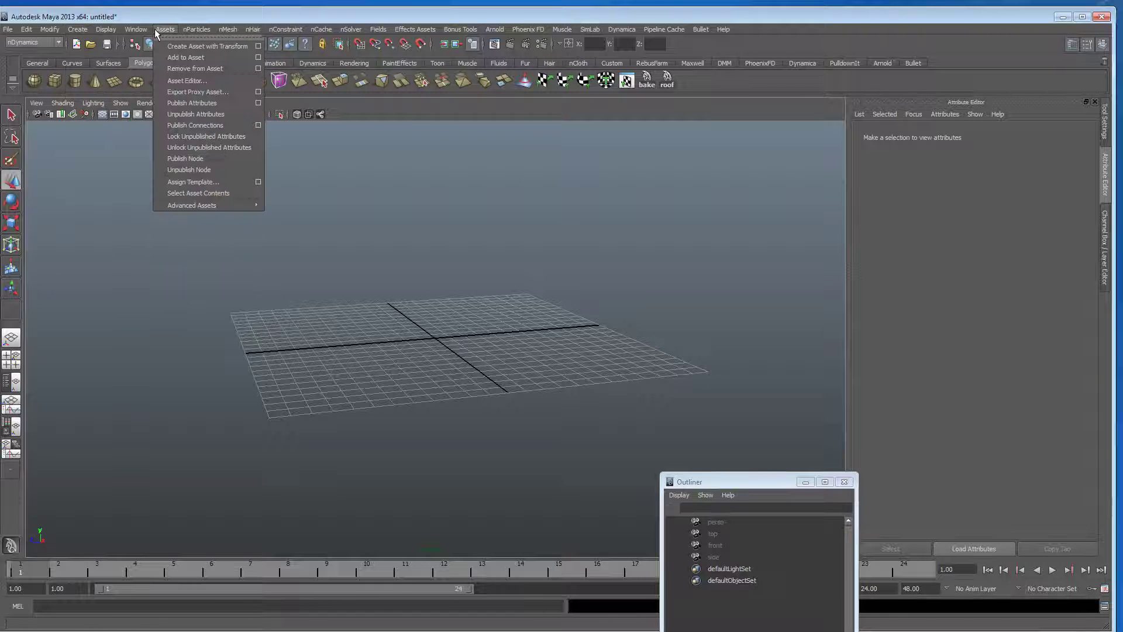
mouse_move(162, 69)
mouse_move(158, 46)
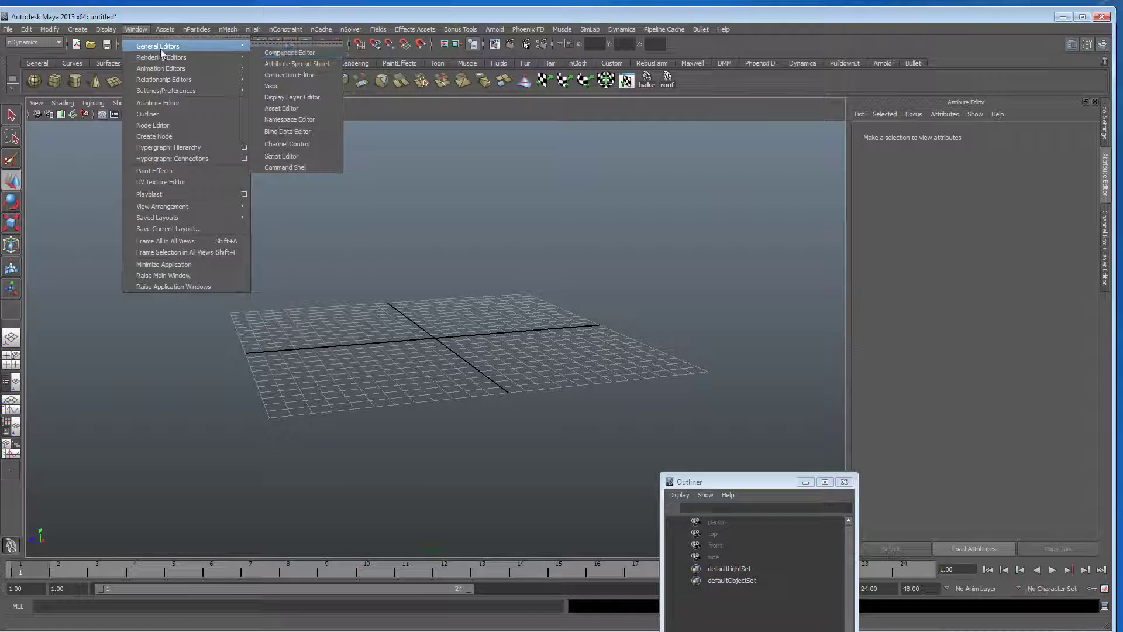
left_click(282, 83)
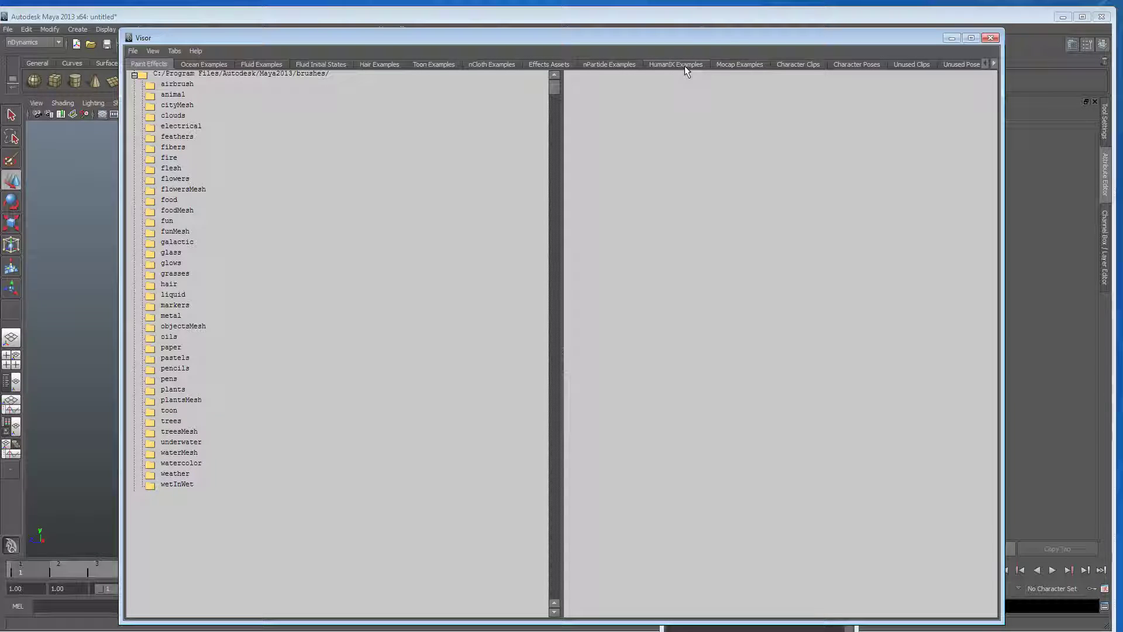
left_click(732, 62)
left_click_drag(694, 39, 441, 359)
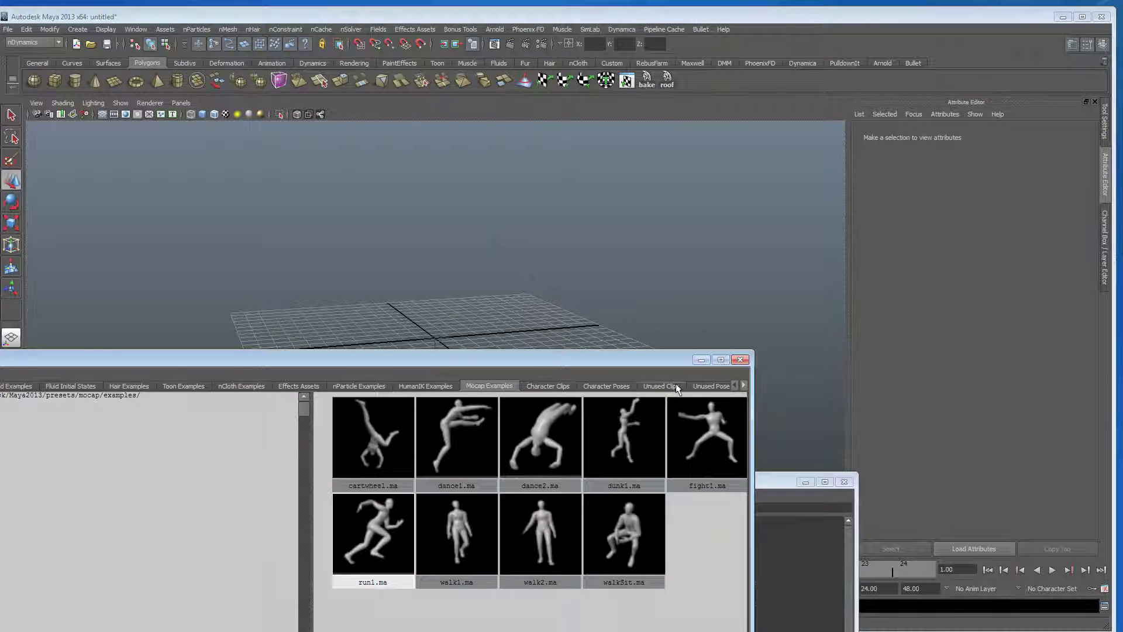
left_click(701, 359)
left_click(431, 338)
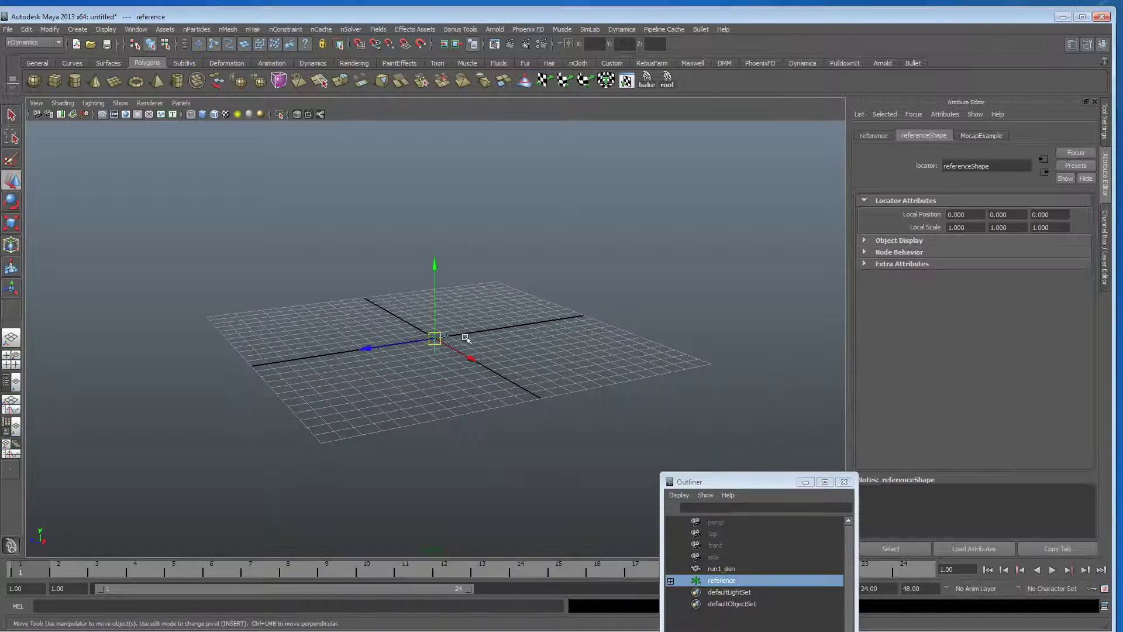
Step: Scale the mocap reference down to 0.1 on X, Y and Z
left_click_drag(432, 338, 454, 348, "alt")
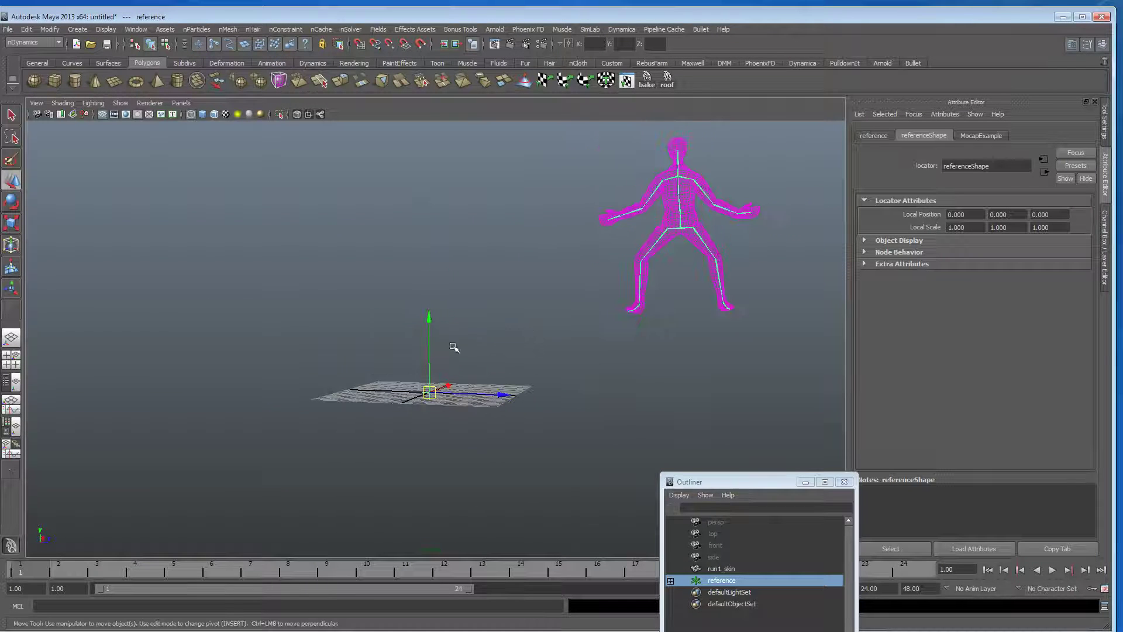
left_click(1105, 226)
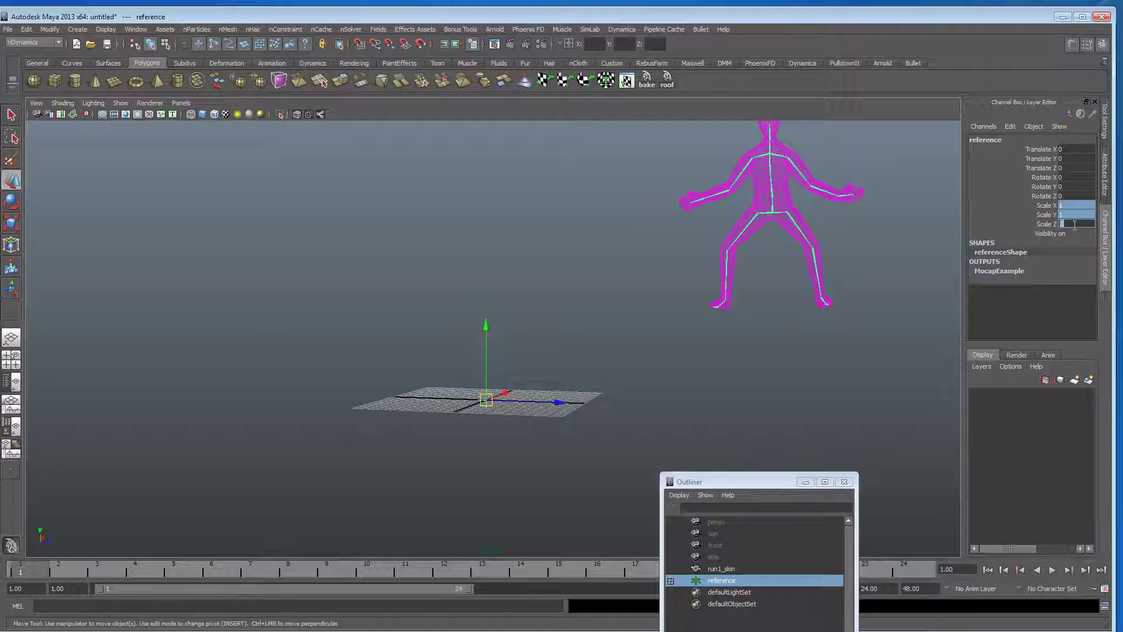
left_click(1072, 223)
type("0.1")
key("Return")
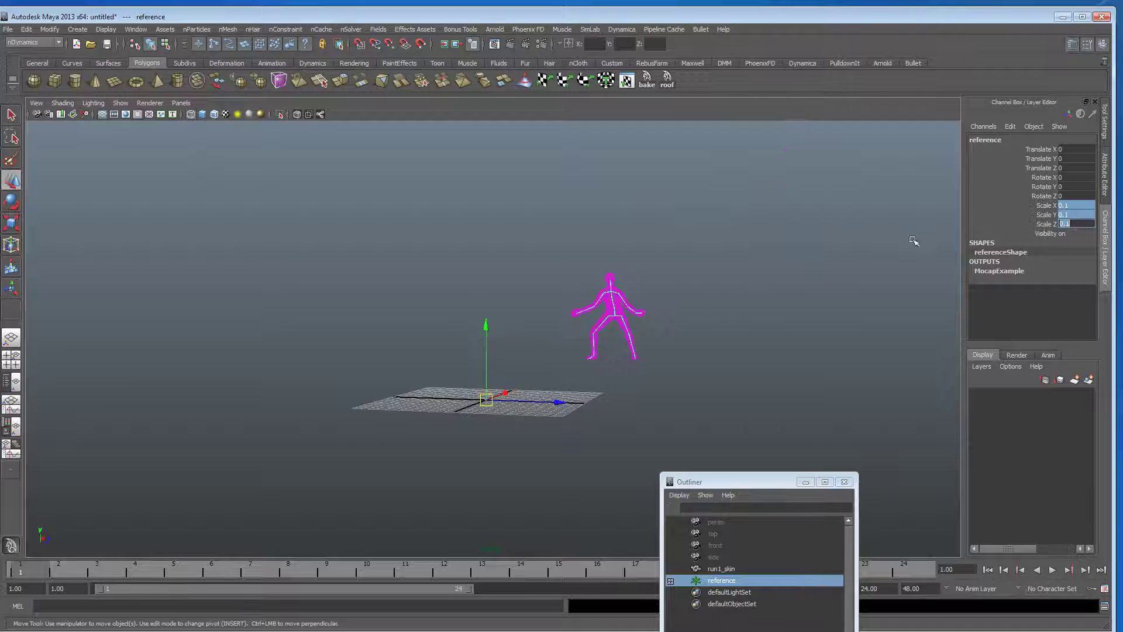
Step: Extend the playback end time to 500 frames
left_click_drag(776, 337, 627, 341, "alt")
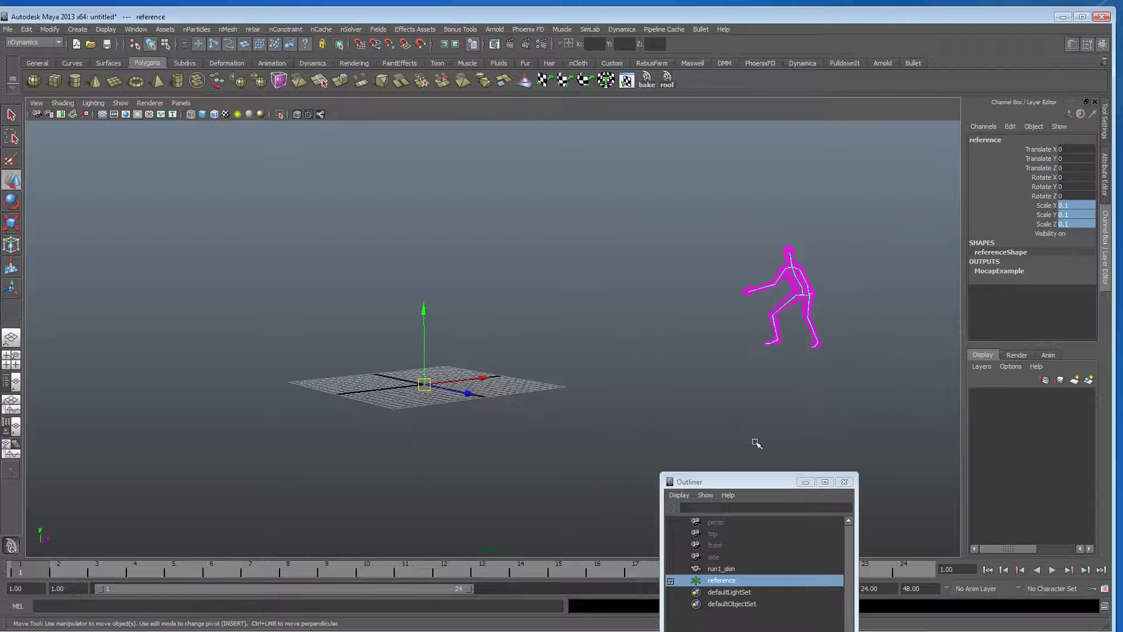
left_click(805, 481)
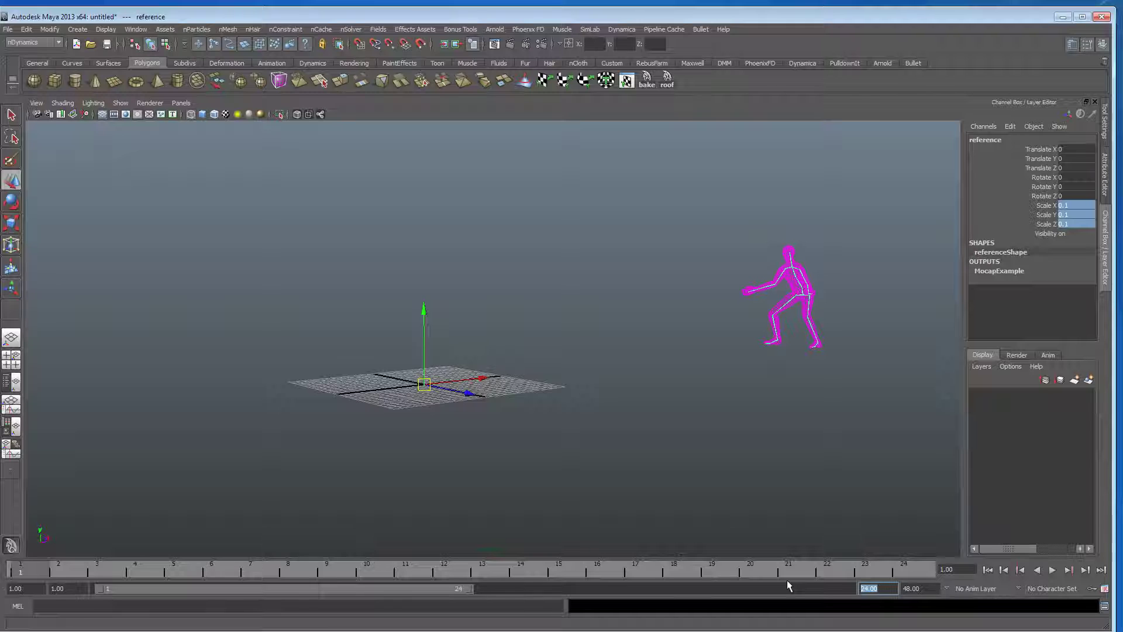
type("500")
key("Return")
Step: Move the runner reference along X to Translate X -35.504
left_click_drag(562, 434, 606, 430, "alt")
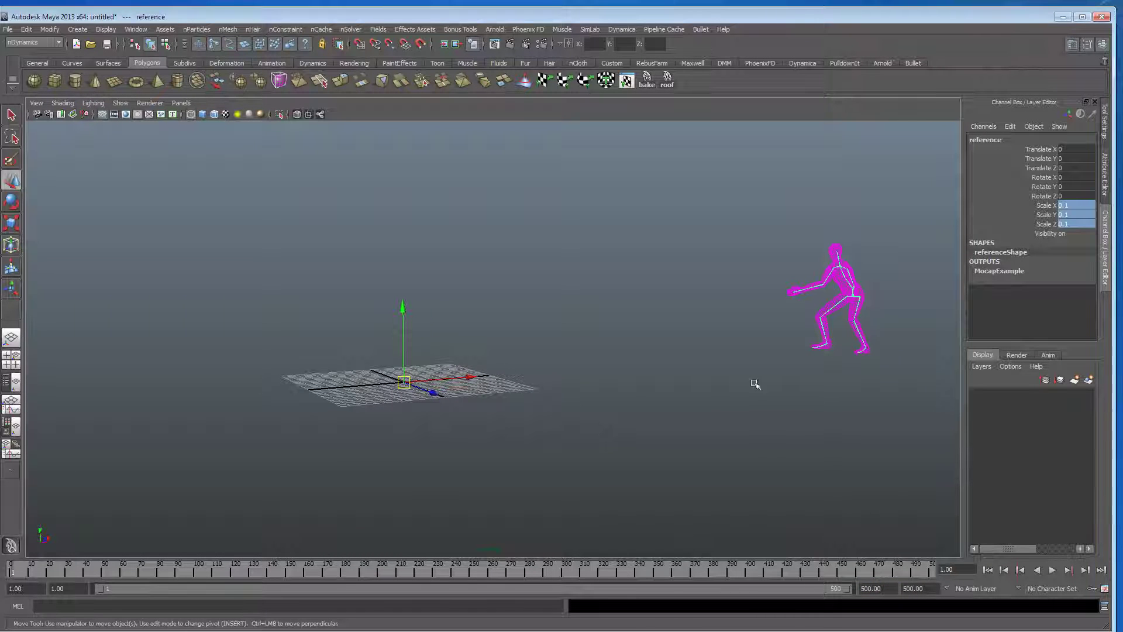
right_click_drag(755, 383, 536, 375, "alt")
left_click_drag(478, 371, 266, 382)
left_click_drag(856, 413, 547, 393, "alt")
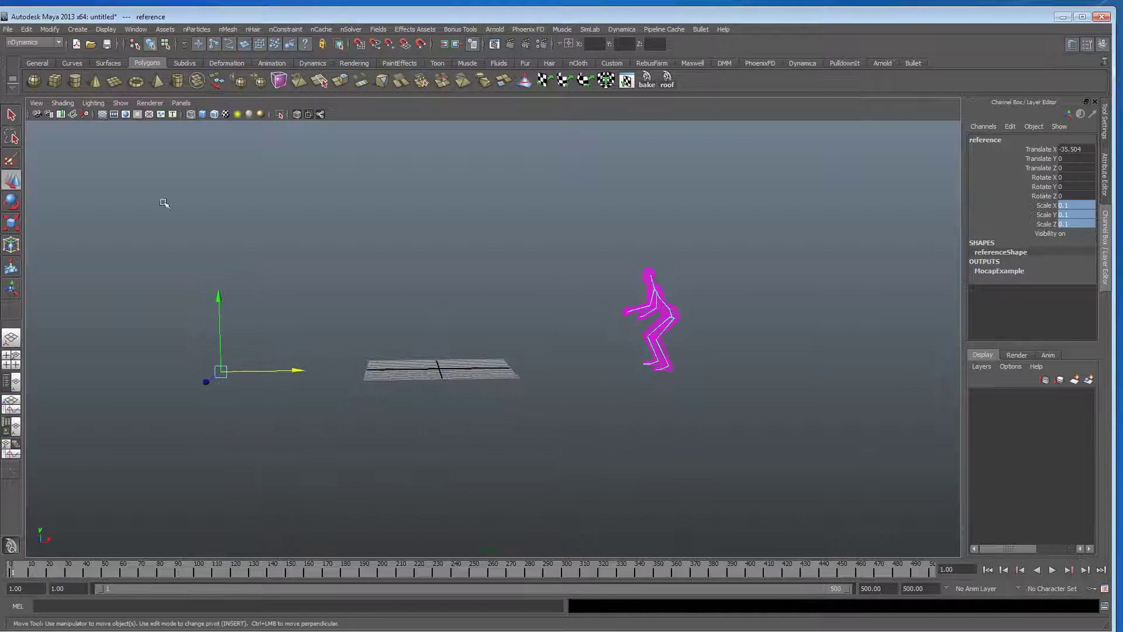
Step: Create a polygon plane scaled to 45.416 and stretched to Scale X 132.238
left_click(114, 81)
key("r")
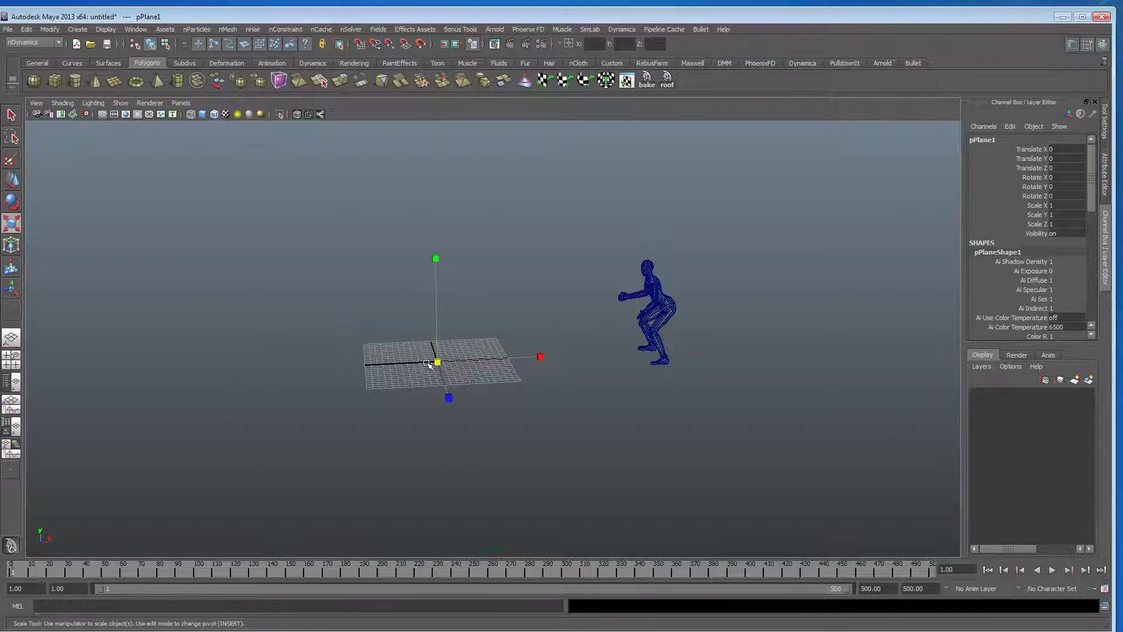
left_click_drag(428, 364, 629, 313)
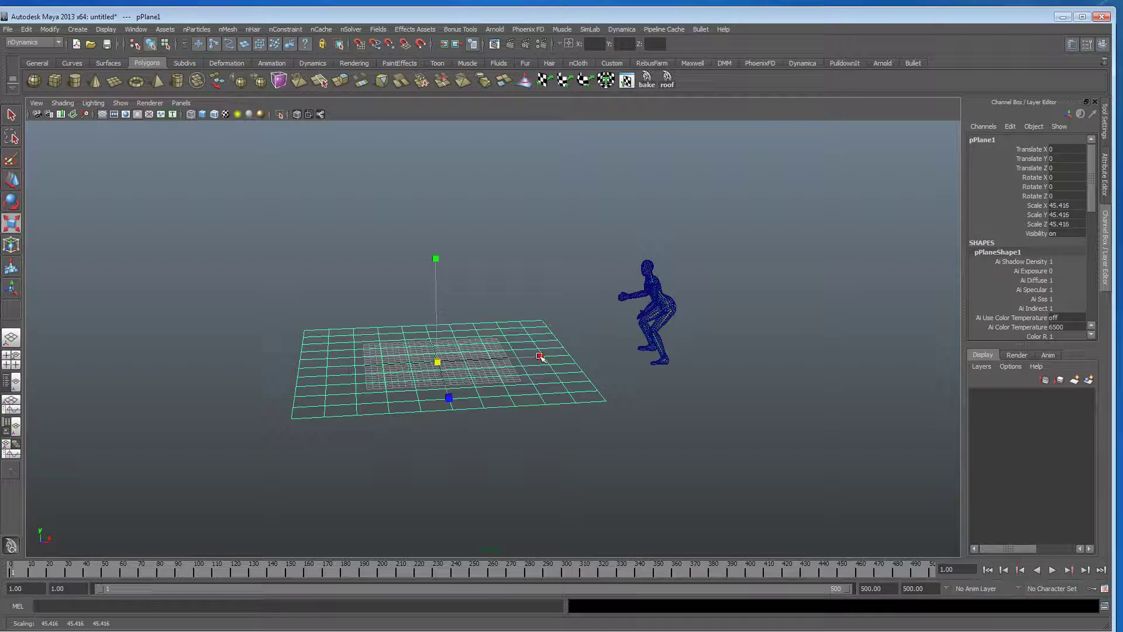
left_click_drag(540, 357, 674, 351)
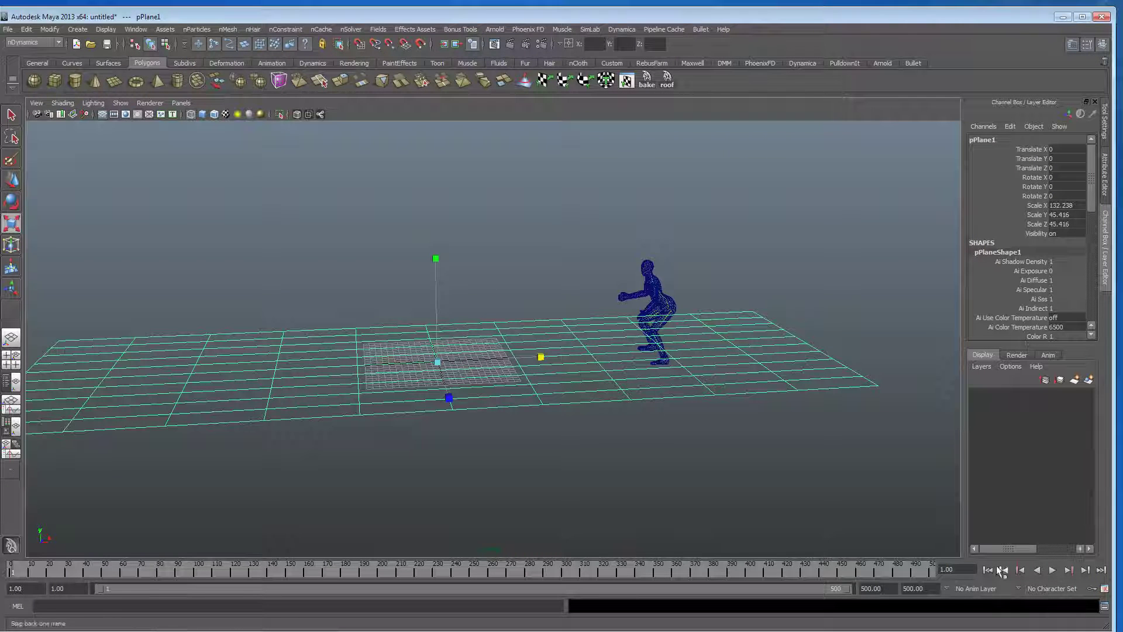
Step: Play the run over the ground plane and stop at frame 59
left_click(1053, 570)
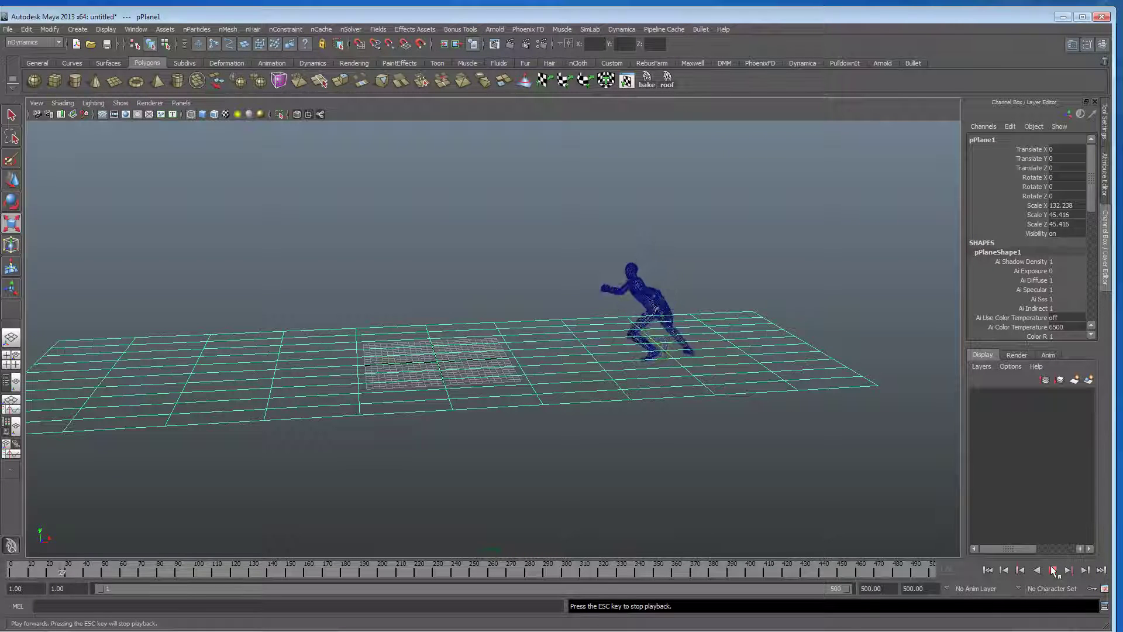
key("Escape")
left_click_drag(290, 441, 284, 262, "alt")
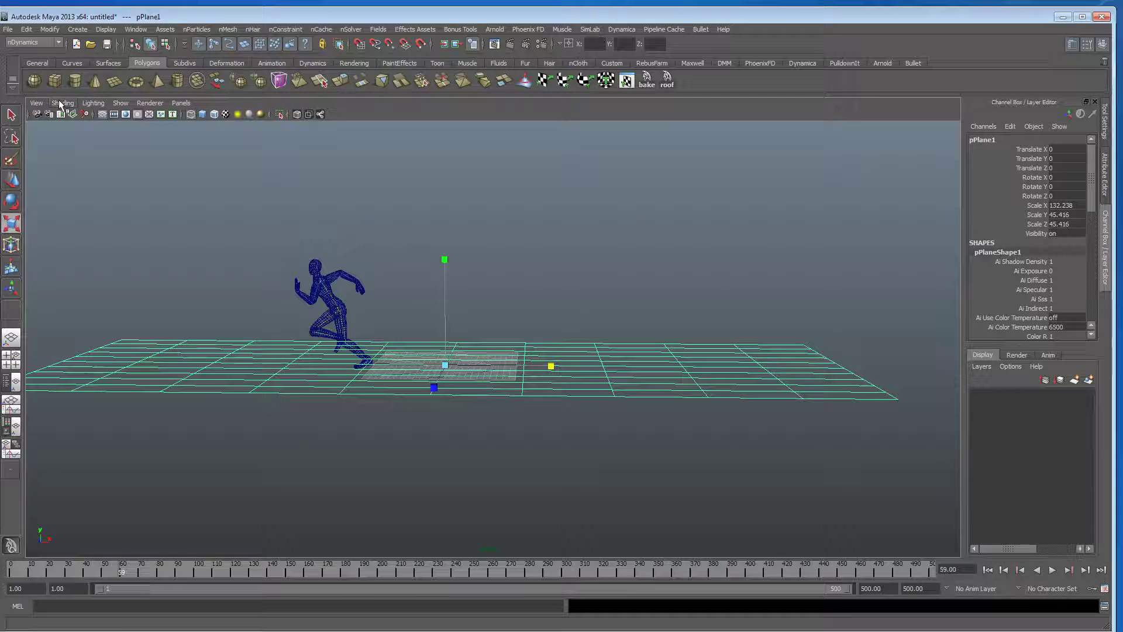
Step: Create a polygon cube with Scale Y 34.013, positioned at X -31.543, Y 11.372
left_click(448, 360)
left_click_drag(448, 359, 508, 193, "alt")
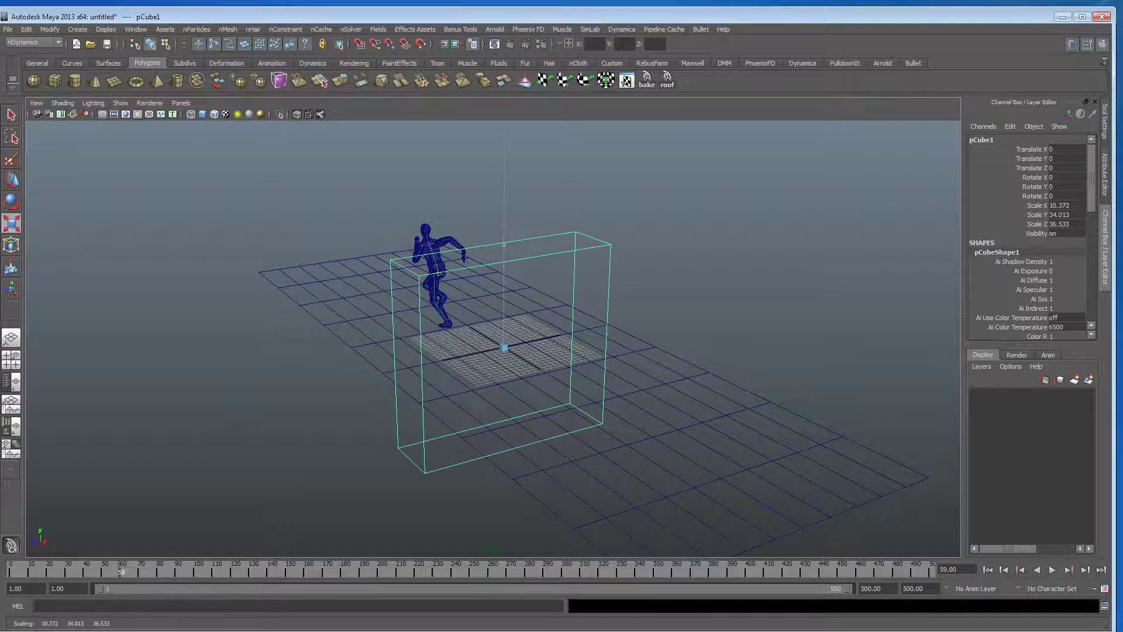
left_click_drag(534, 268, 381, 333, "alt")
key("w")
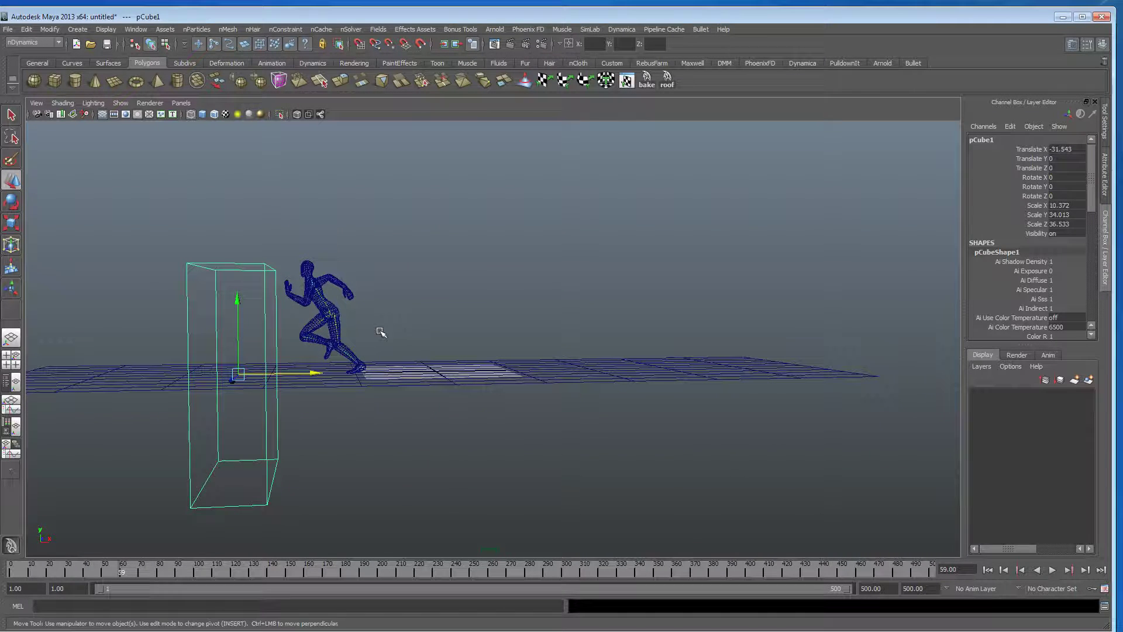
left_click_drag(237, 308, 246, 227)
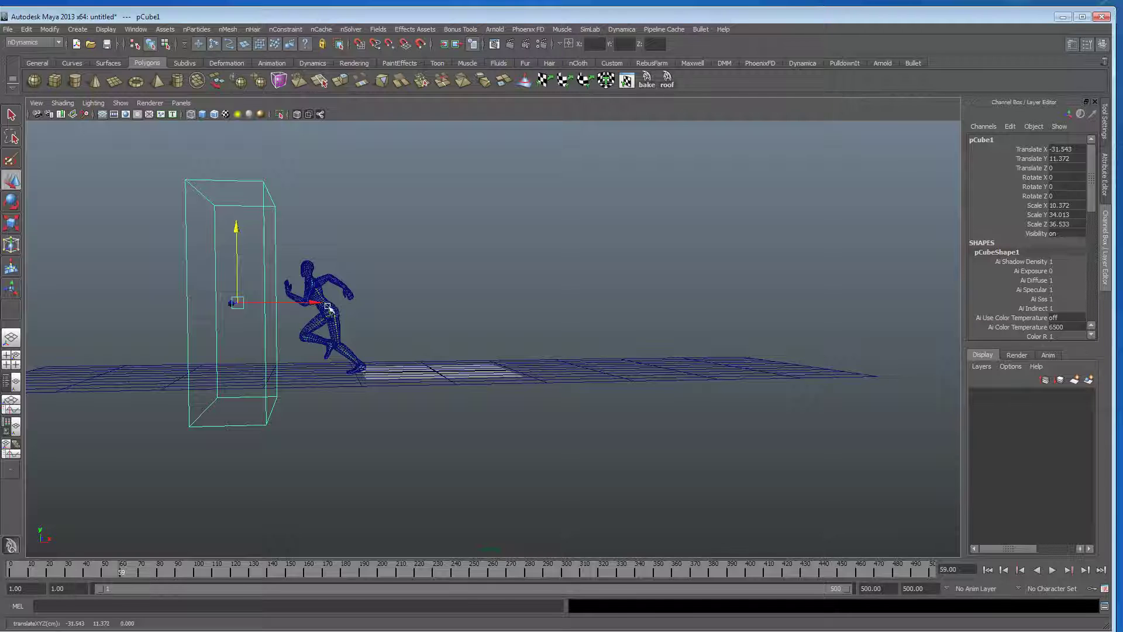
Step: Check the runner meeting the wall near frame 70, then rewind and smooth-shade the view
left_click_drag(328, 306, 337, 310, "alt")
key("alt+v")
key("alt+v")
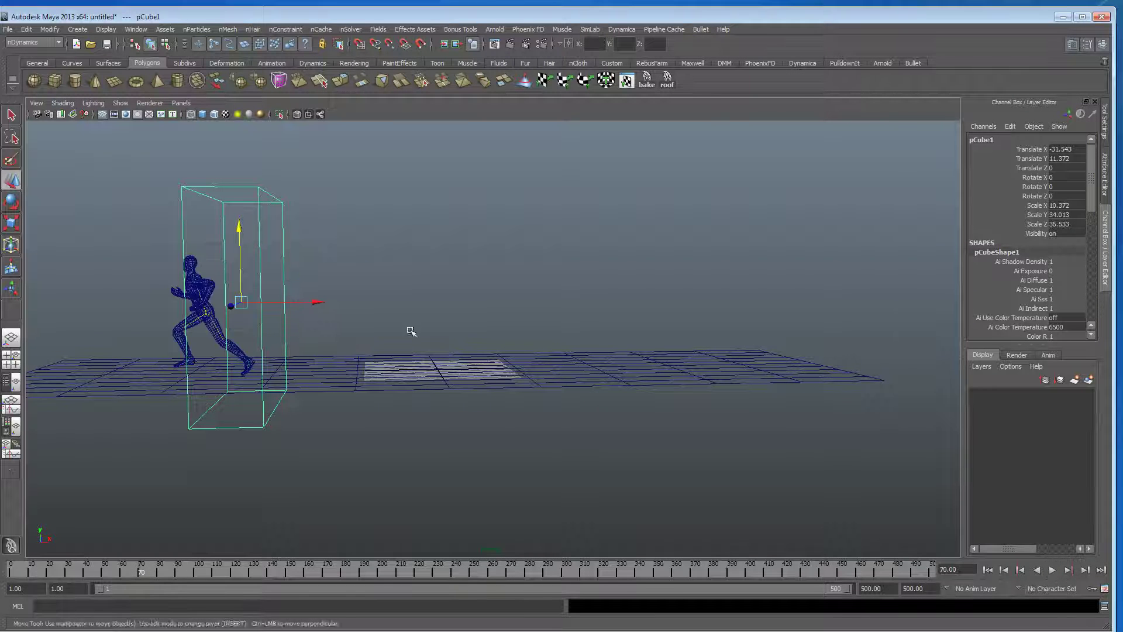
mouse_move(411, 331)
left_mouse_down("alt")
mouse_move(639, 321)
mouse_move(534, 333)
left_mouse_up("alt")
left_click(988, 570)
key("5")
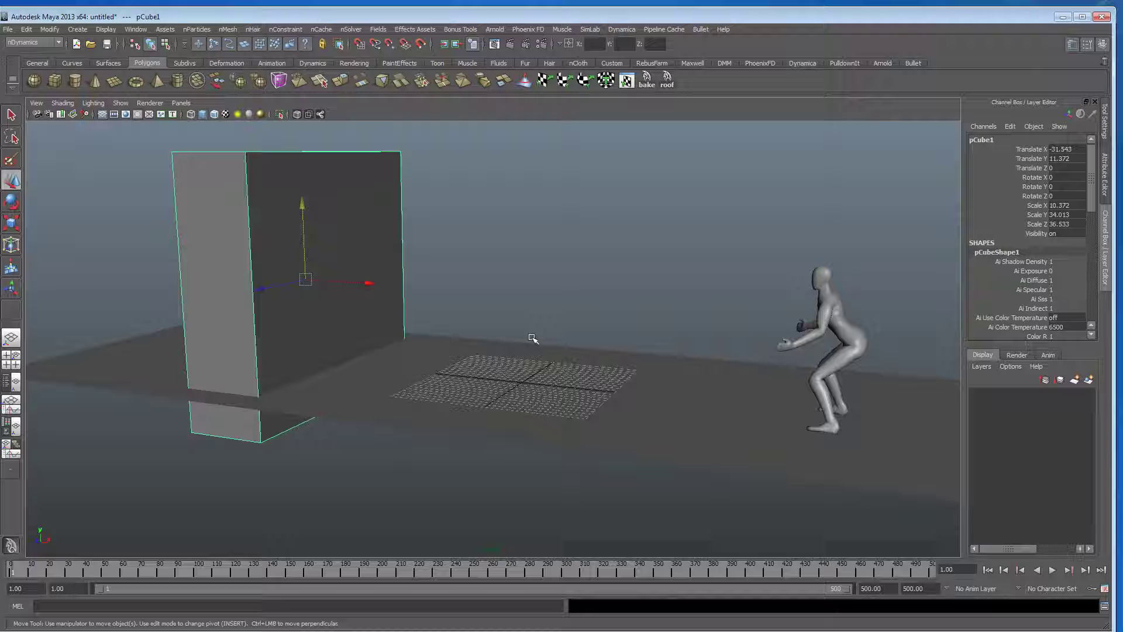
left_click_drag(456, 347, 445, 355, "alt")
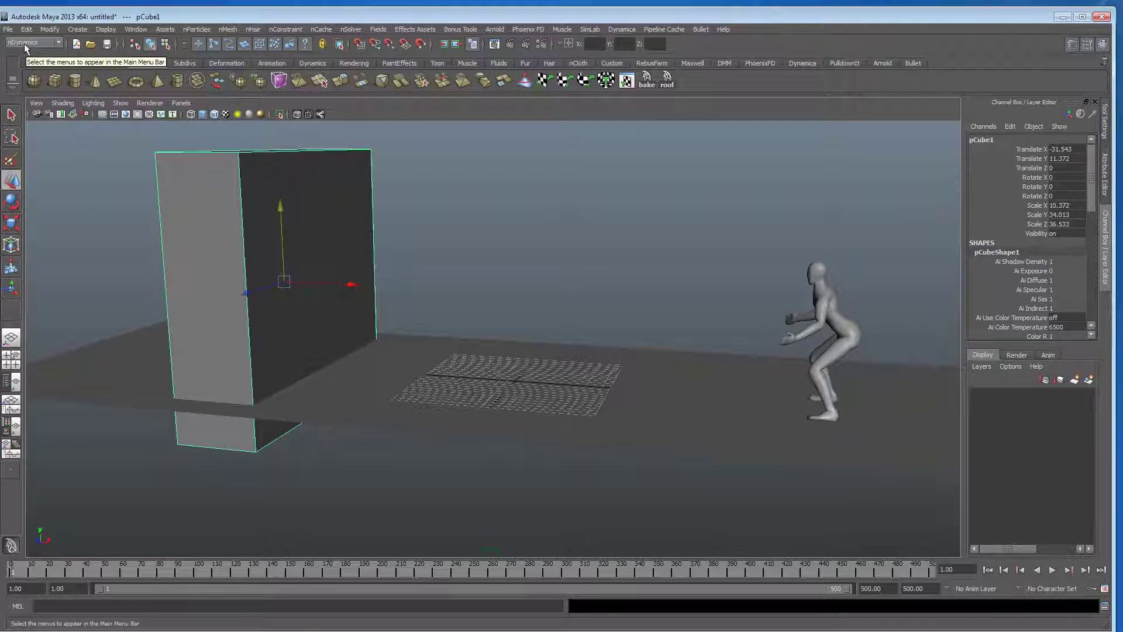
Step: Make the cube and then the ground plane nMesh passive colliders
left_click(229, 29)
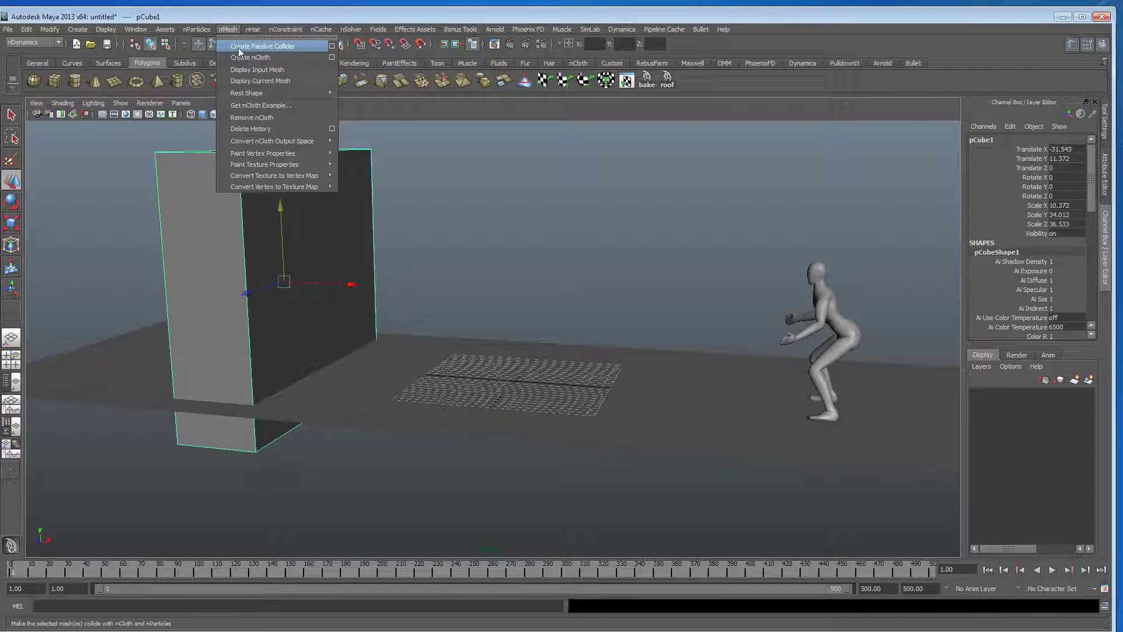
left_click(262, 46)
left_click_drag(375, 270, 313, 272, "alt")
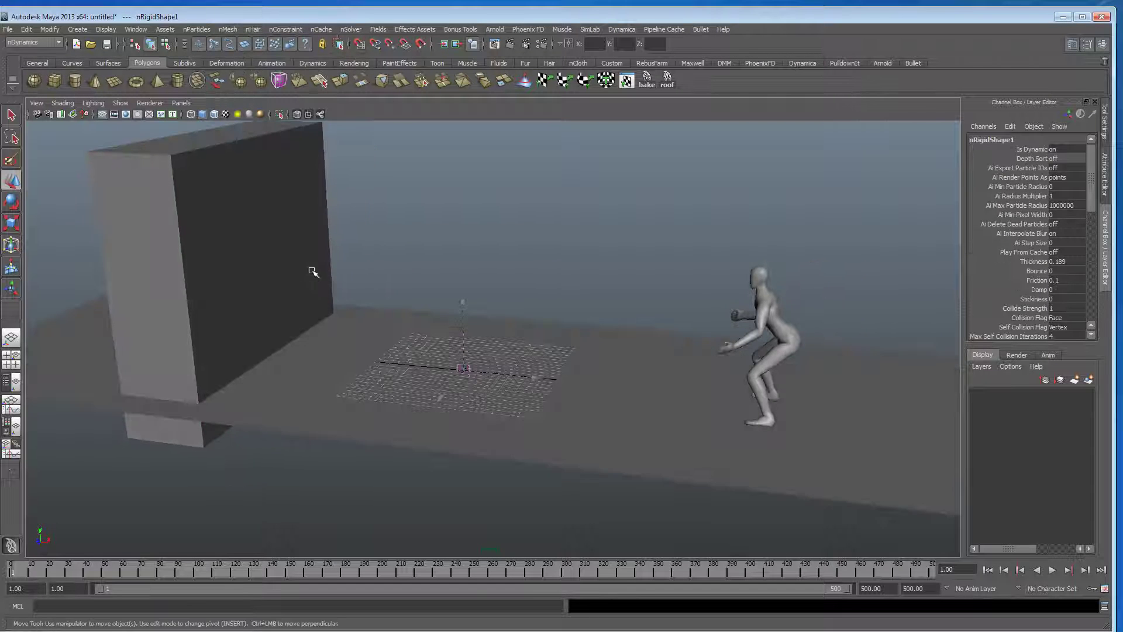
left_click(347, 358)
key("g")
mouse_move(347, 358)
left_mouse_down("alt")
mouse_move(215, 355)
mouse_move(331, 356)
left_mouse_up("alt")
Step: Frame run1_skin and uncheck Joints in the viewport's Show menu
key("f")
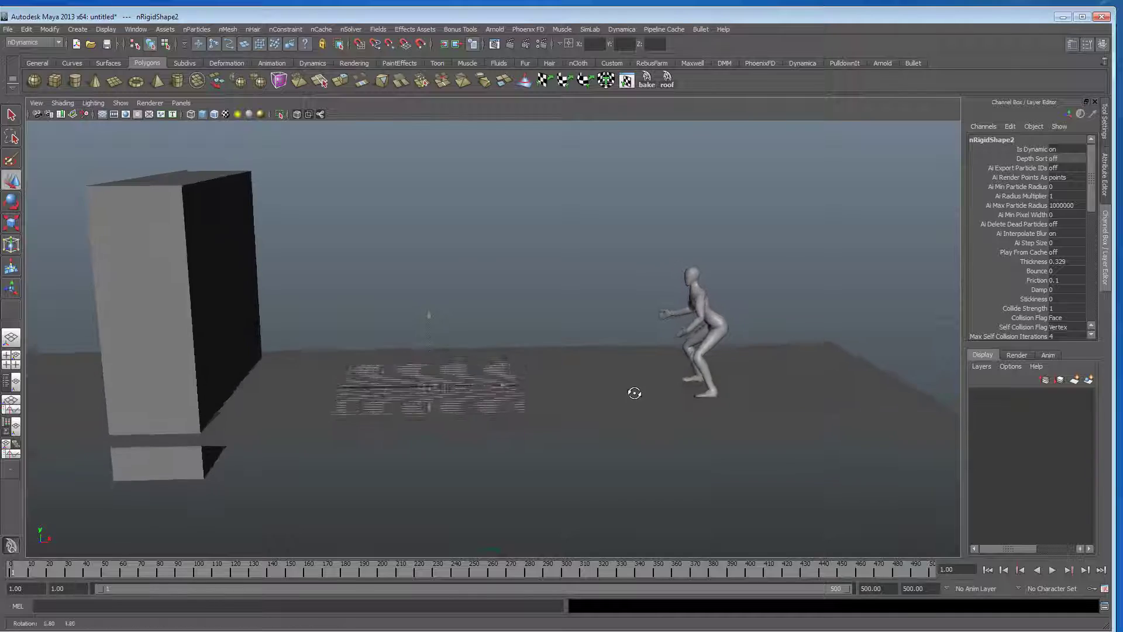
left_click(688, 343)
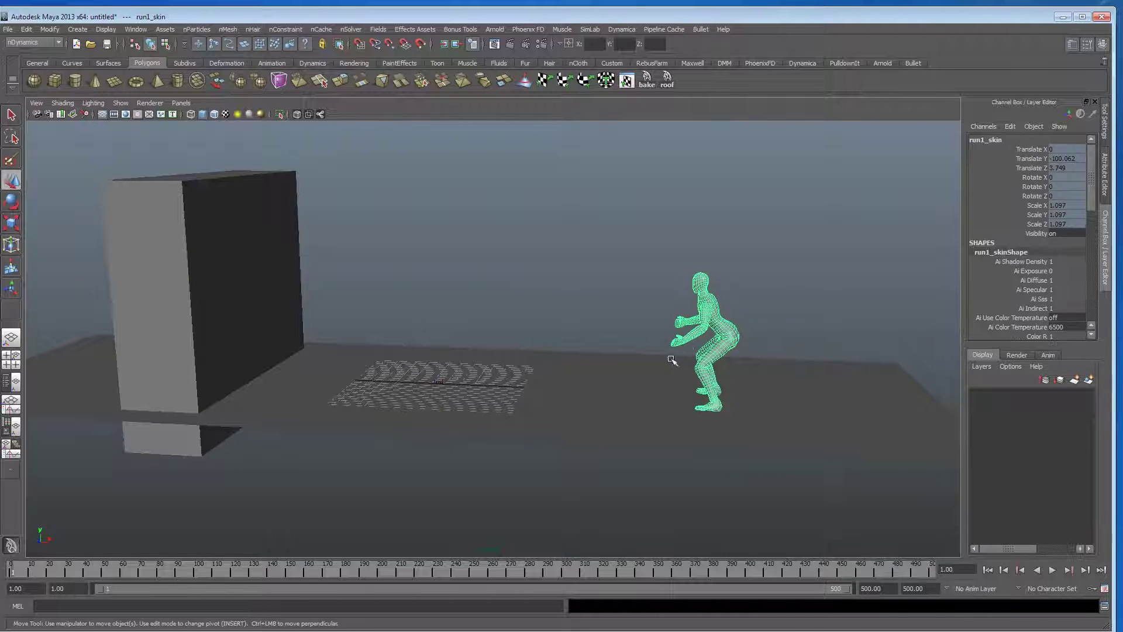
key("f")
right_click_drag(514, 377, 317, 364, "alt")
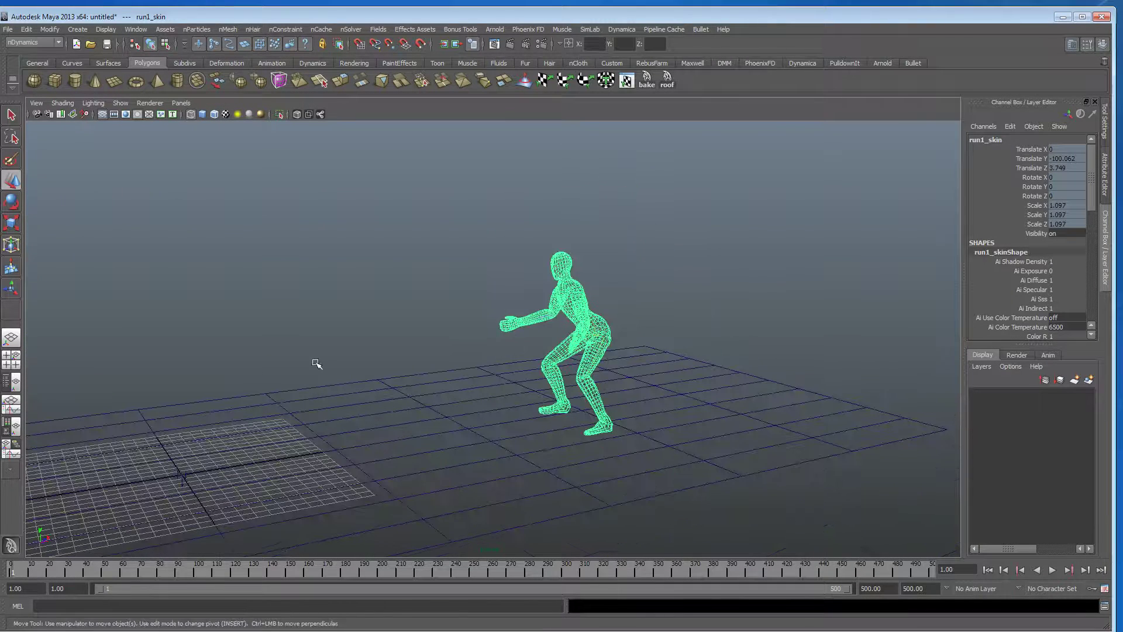
left_click(120, 103)
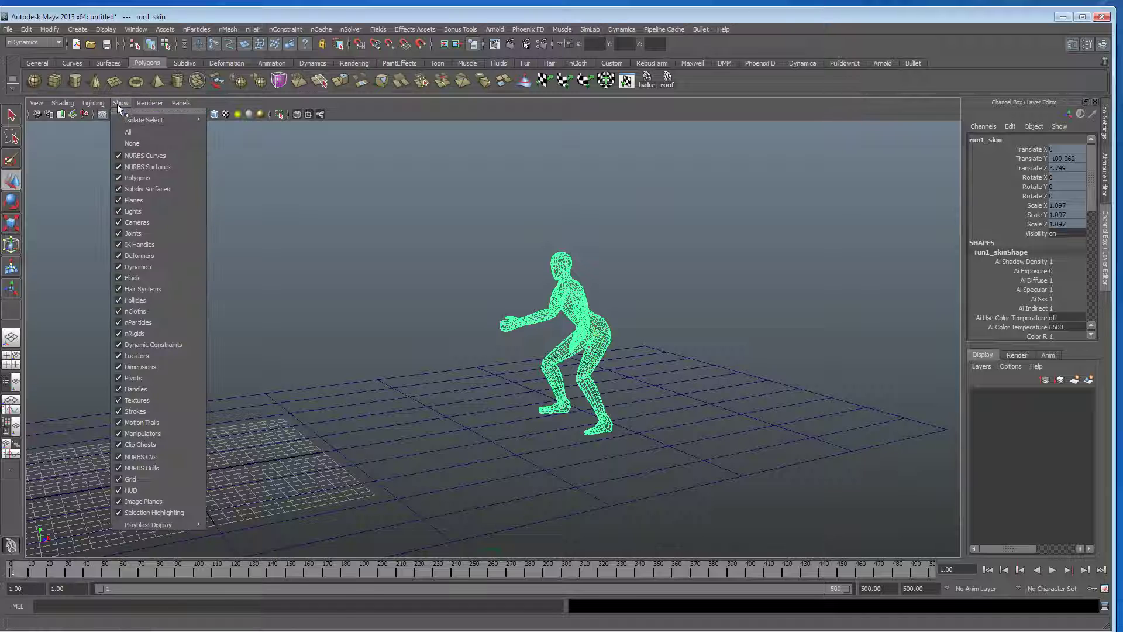
left_click(147, 234)
left_click_drag(371, 251, 422, 273, "alt")
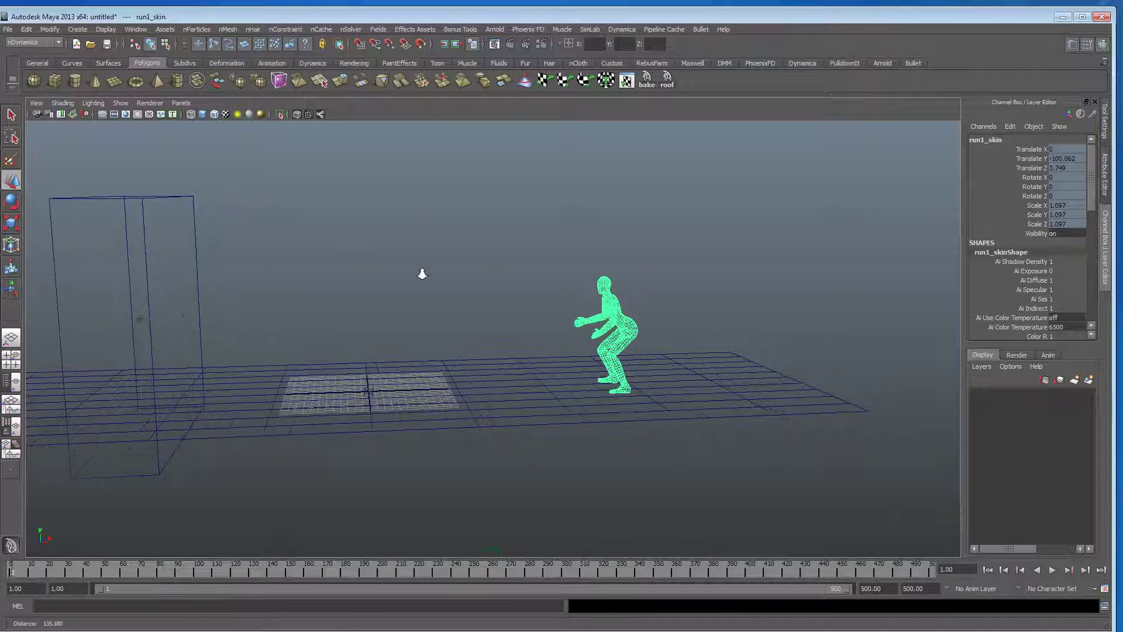
Step: Give run1_skin's phong material a black ambient colour and a blue colour
left_click(1105, 173)
left_click(1060, 134)
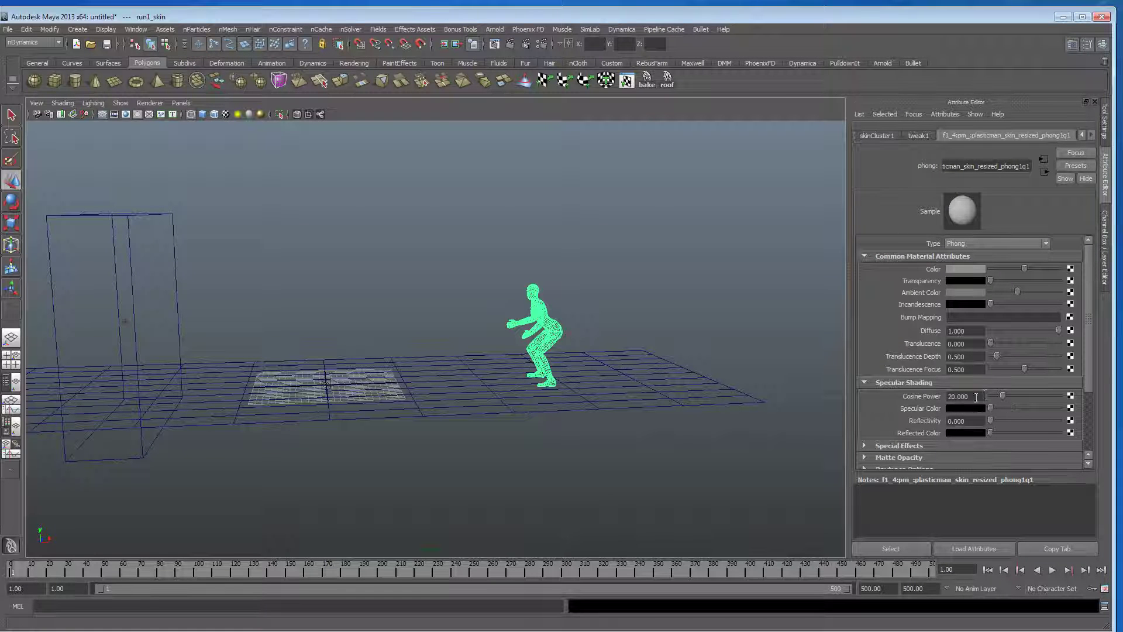
left_click_drag(1009, 291, 961, 290)
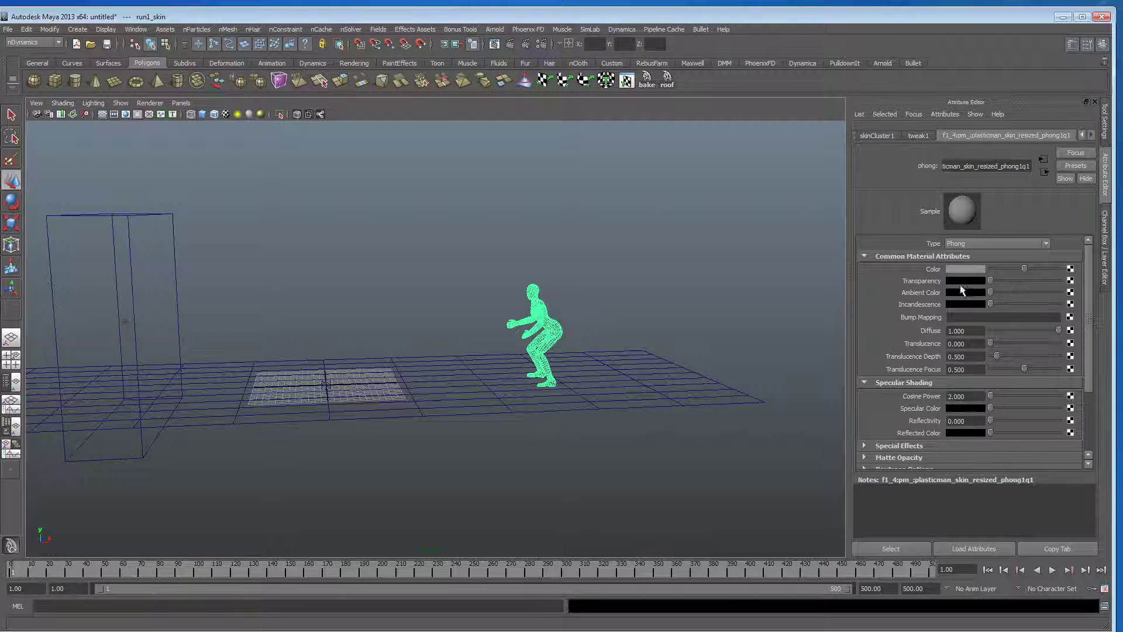
left_click(955, 271)
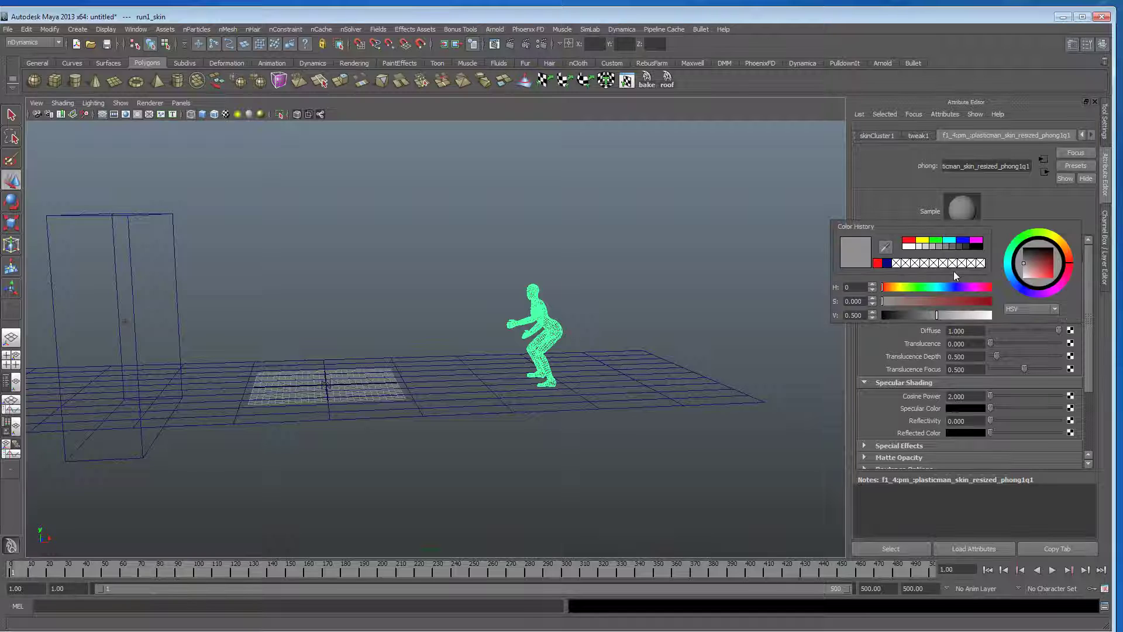
left_click(964, 240)
Step: Deselect the runner and switch the viewport to smooth-shaded display
left_click_drag(614, 363, 436, 367, "alt")
left_click(431, 303)
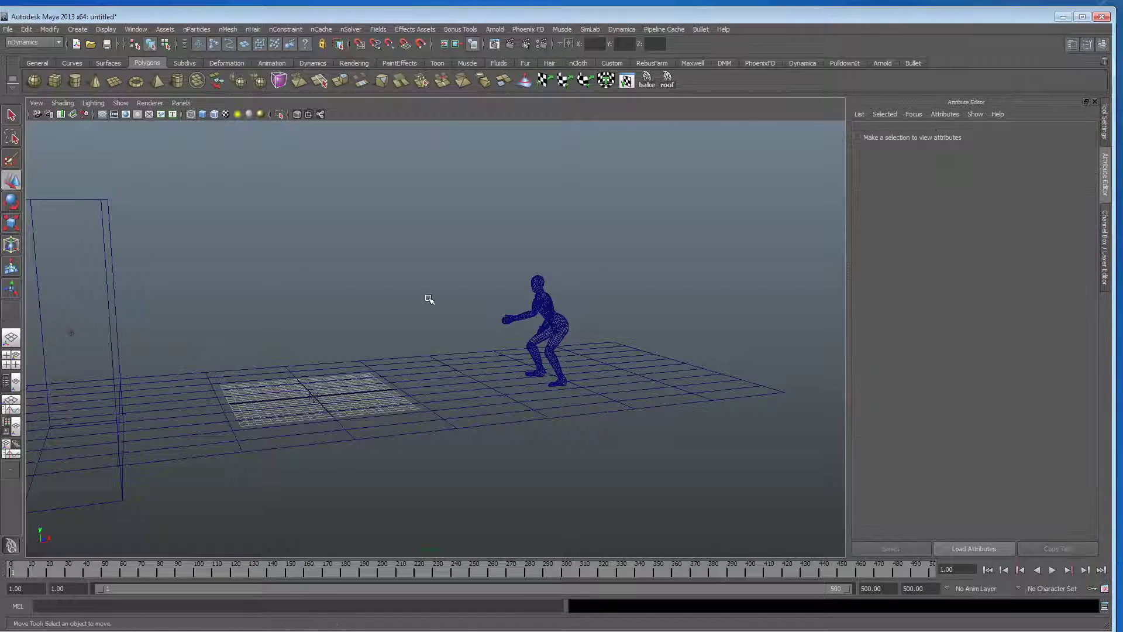
left_click_drag(427, 301, 422, 351, "alt")
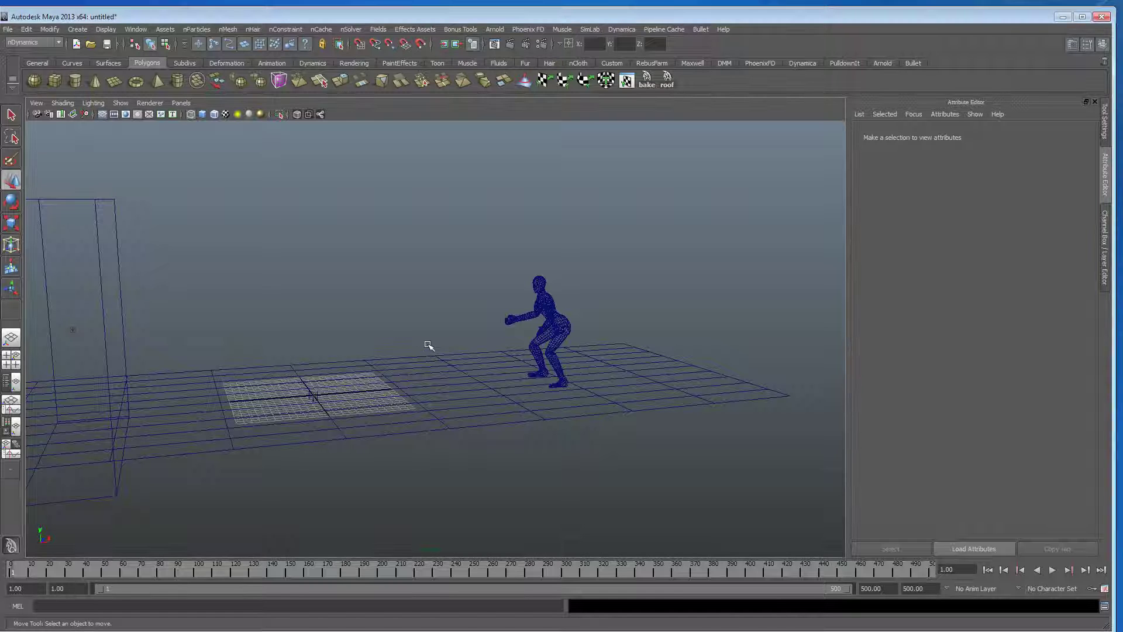
left_click_drag(430, 345, 314, 313, "alt")
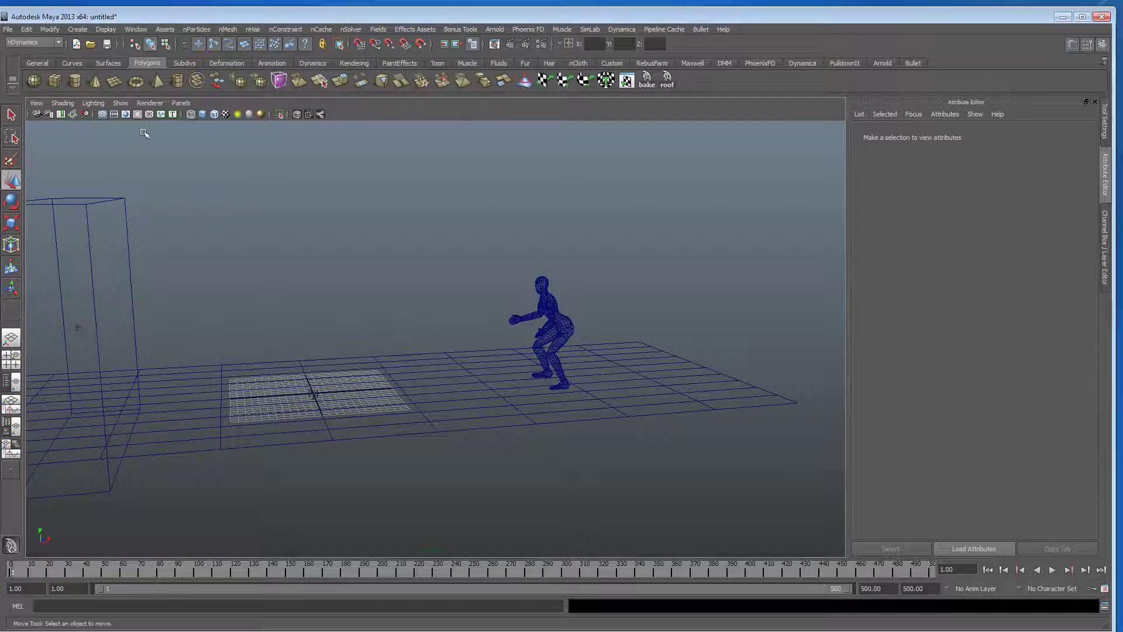
left_click_drag(296, 276, 314, 291, "alt")
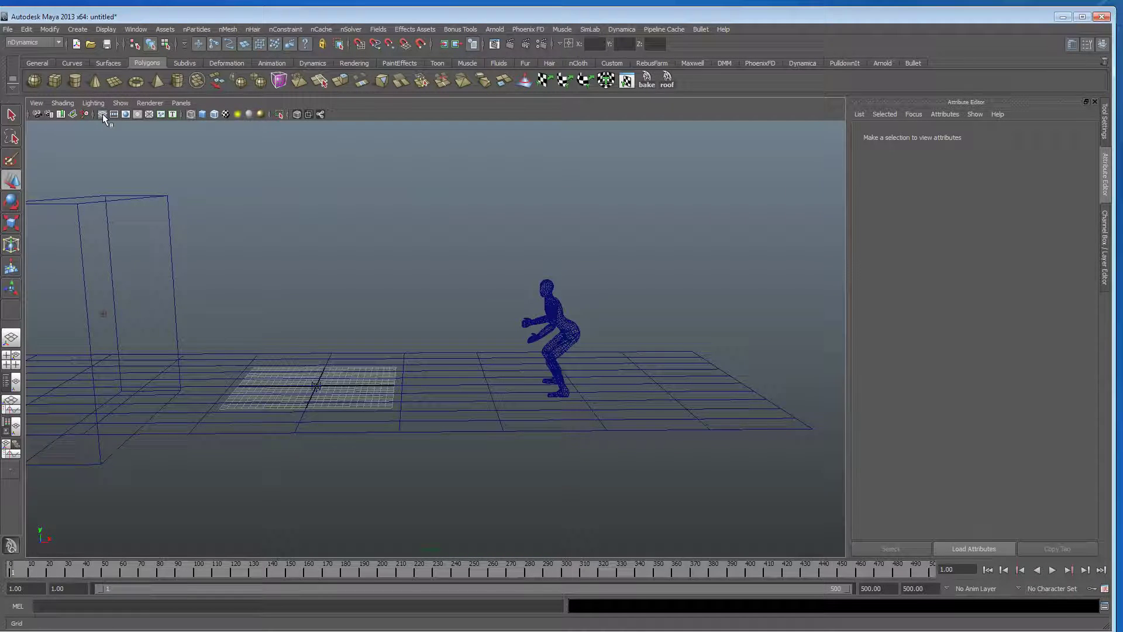
left_click(204, 116)
left_click_drag(306, 250, 433, 307, "alt")
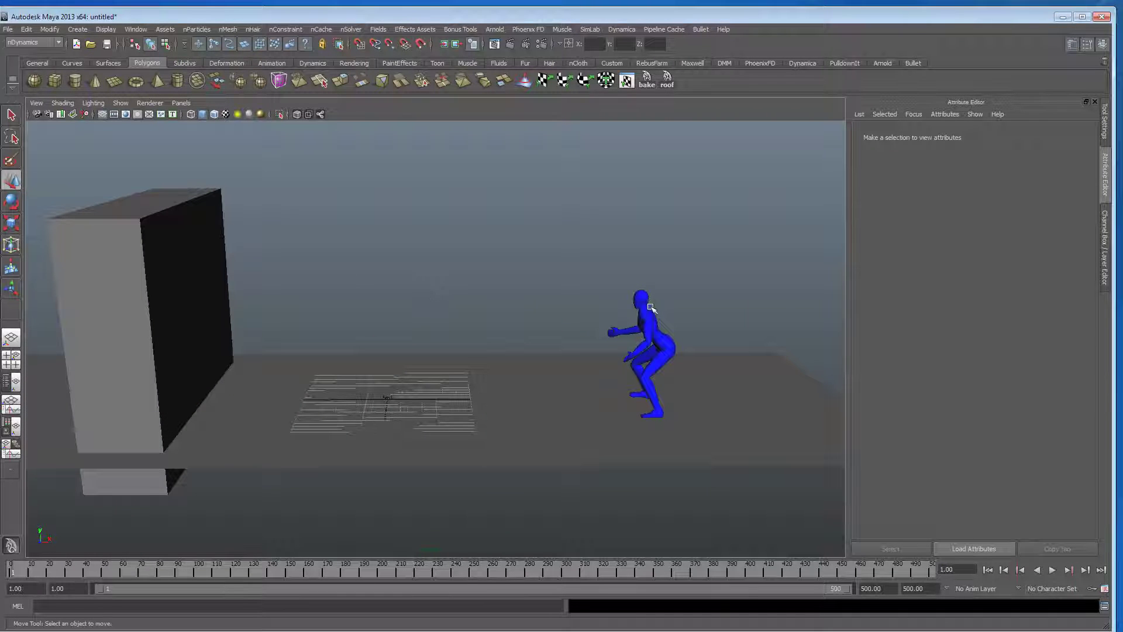
Step: Open the Outliner and select run1_skin
left_click(135, 29)
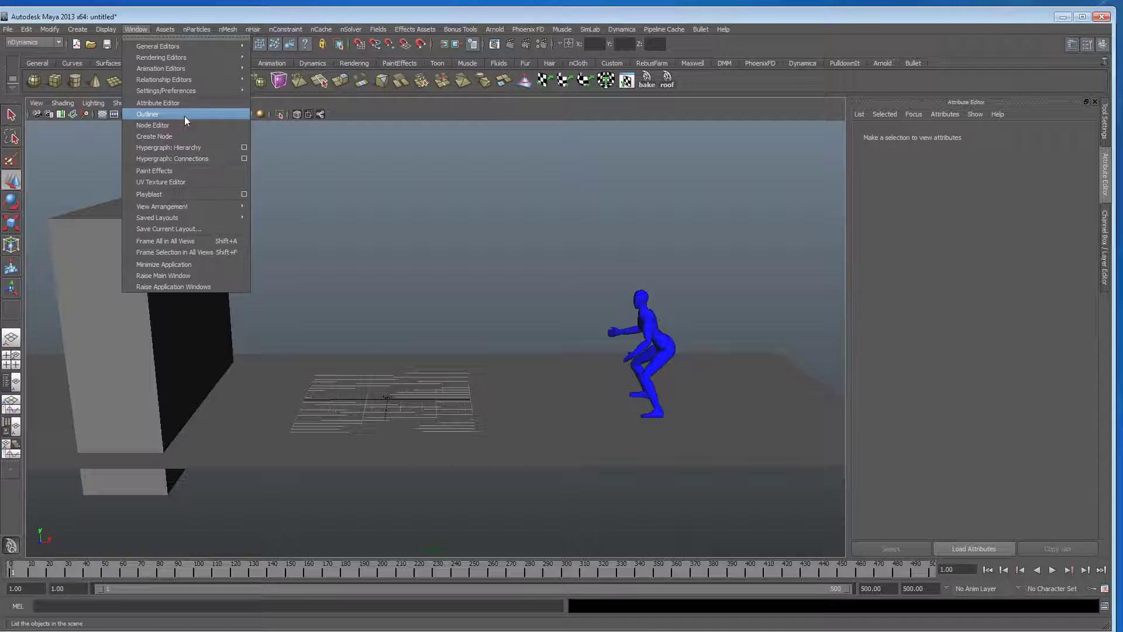
left_click(164, 113)
left_click_drag(728, 481, 753, 219)
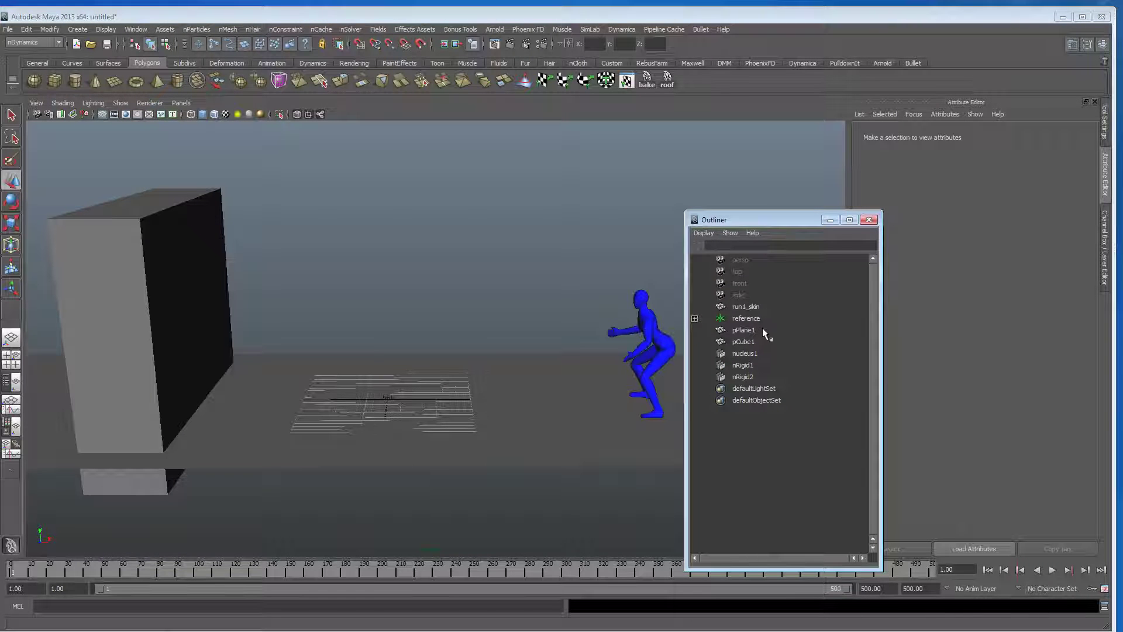
left_click(758, 305)
left_click_drag(527, 322, 439, 306, "alt")
Step: Apply Emit from Object to run1_skin, creating emitter1 and nParticle1
left_click(196, 29)
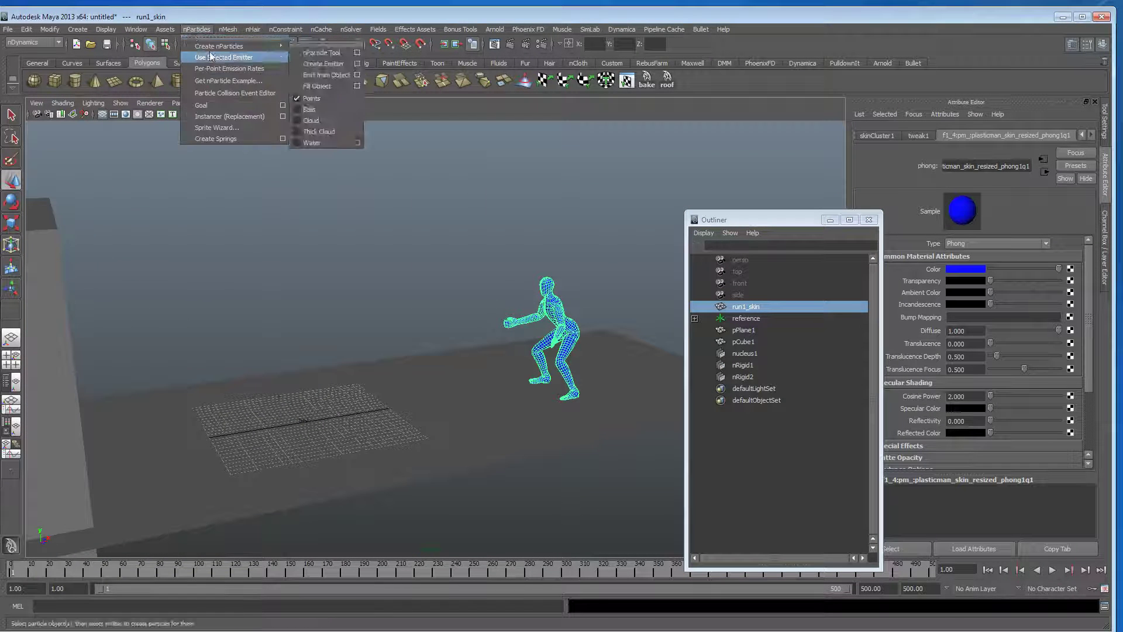
mouse_move(257, 46)
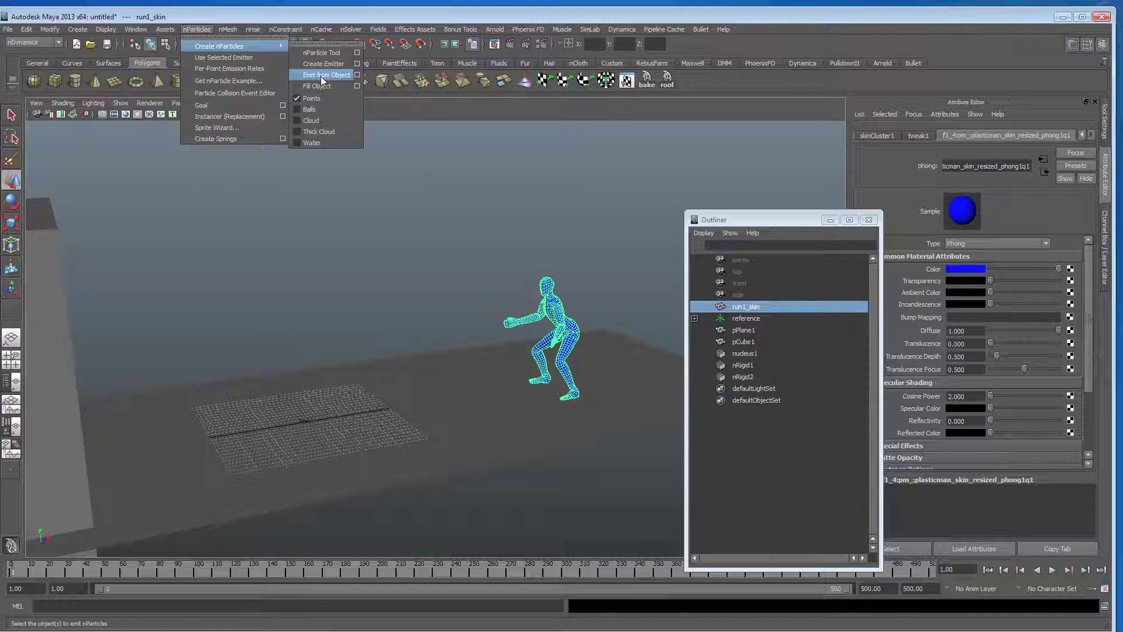
left_click(357, 75)
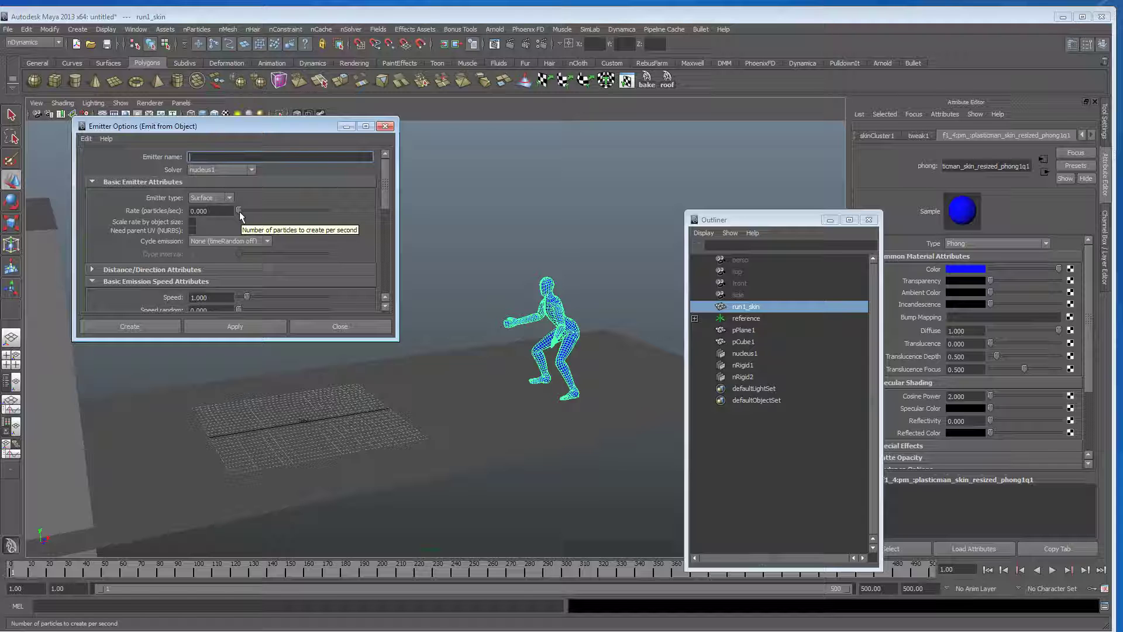
left_click(240, 325)
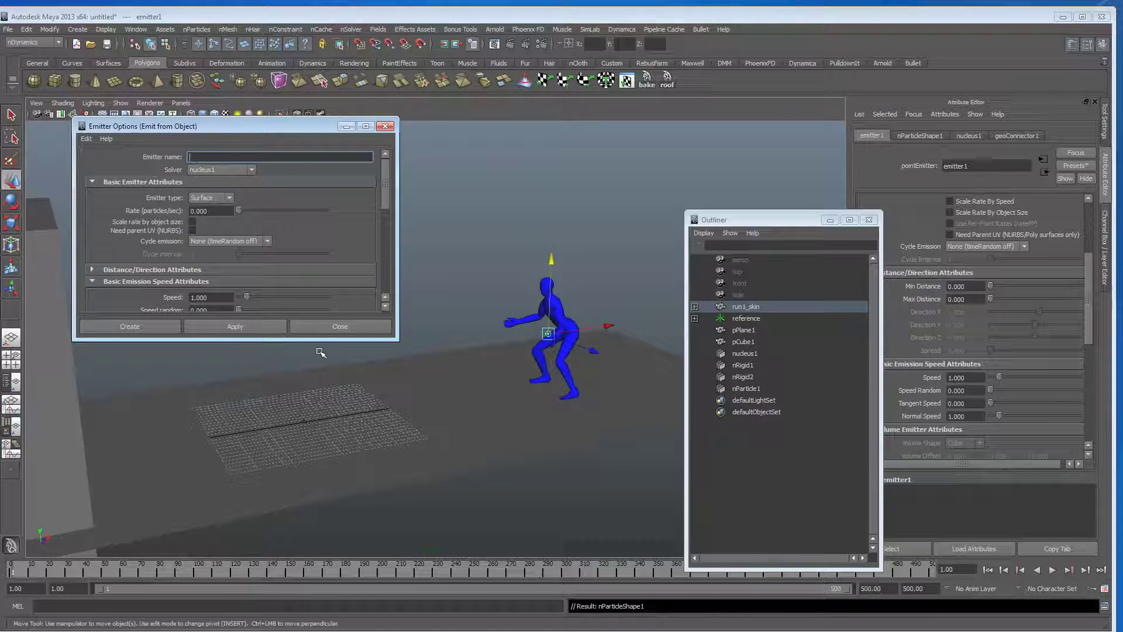
Step: Close the emitter options and play the animation up to frame 41
left_click(331, 326)
left_click_drag(328, 328, 345, 391, "alt")
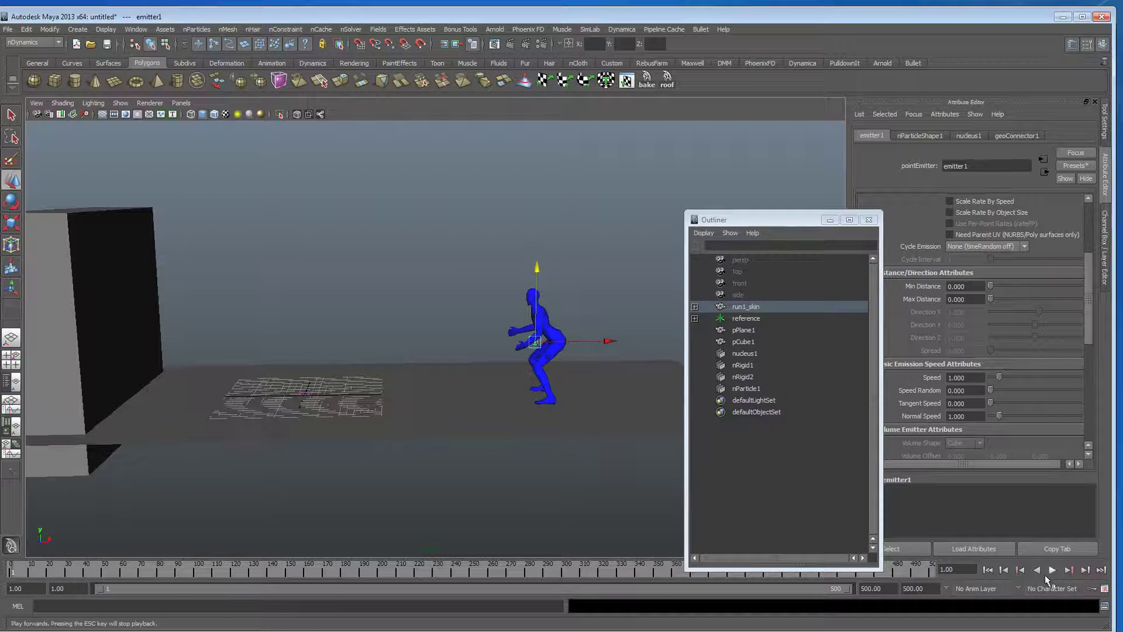
left_click(1053, 569)
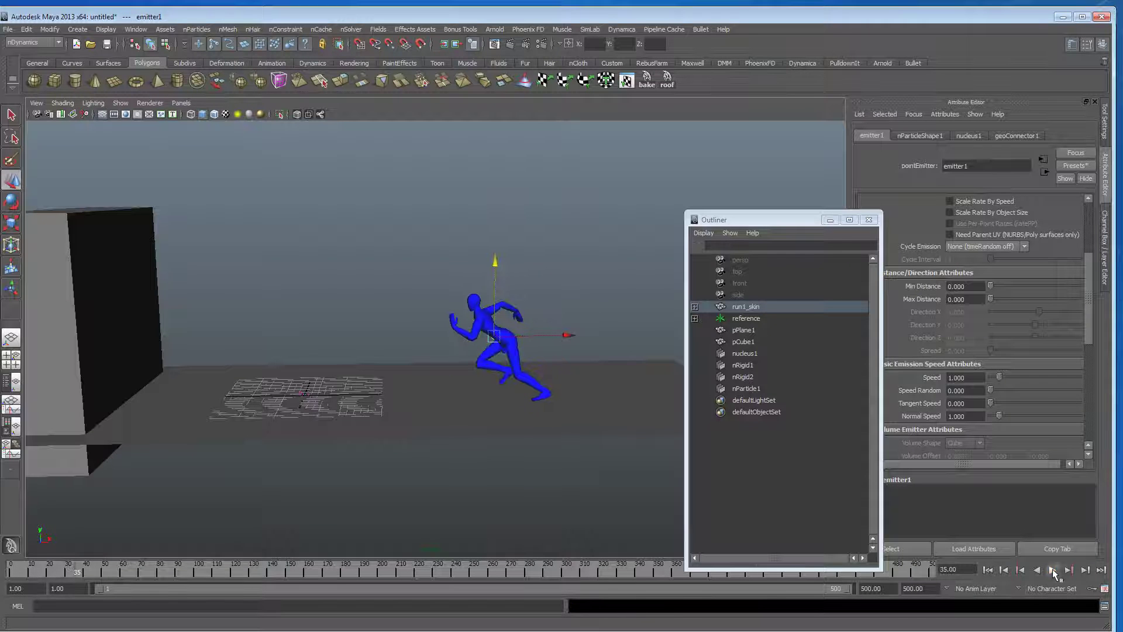
left_click(1052, 569)
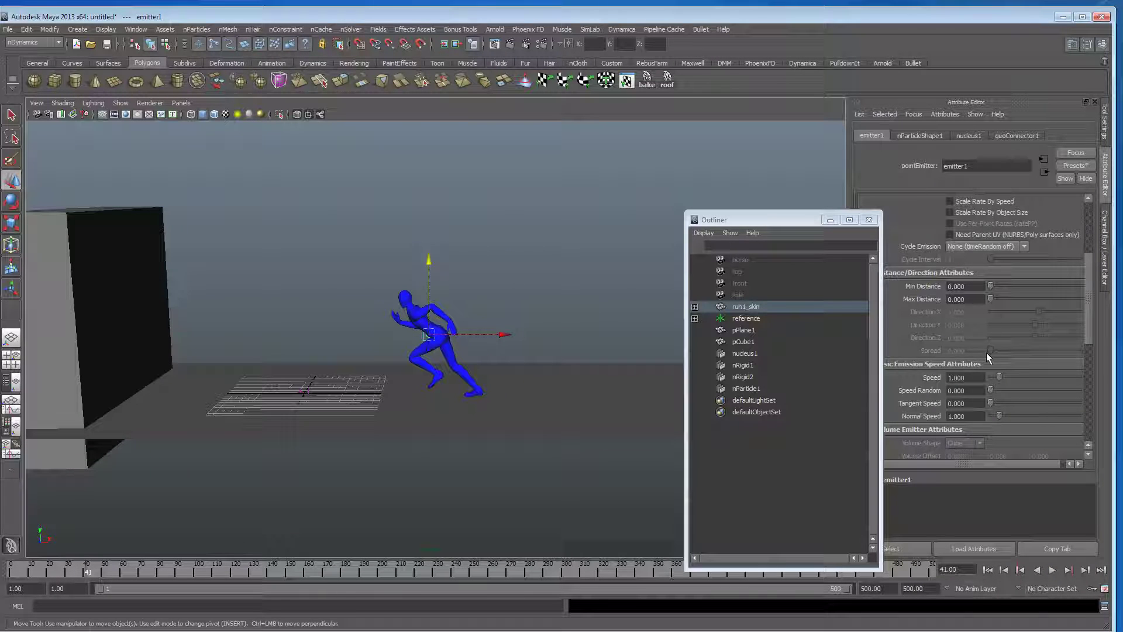
Step: Key emitter1's rate at 0 on frame 39
scroll(986, 352, "up", 5)
left_click_drag(775, 222, 707, 212)
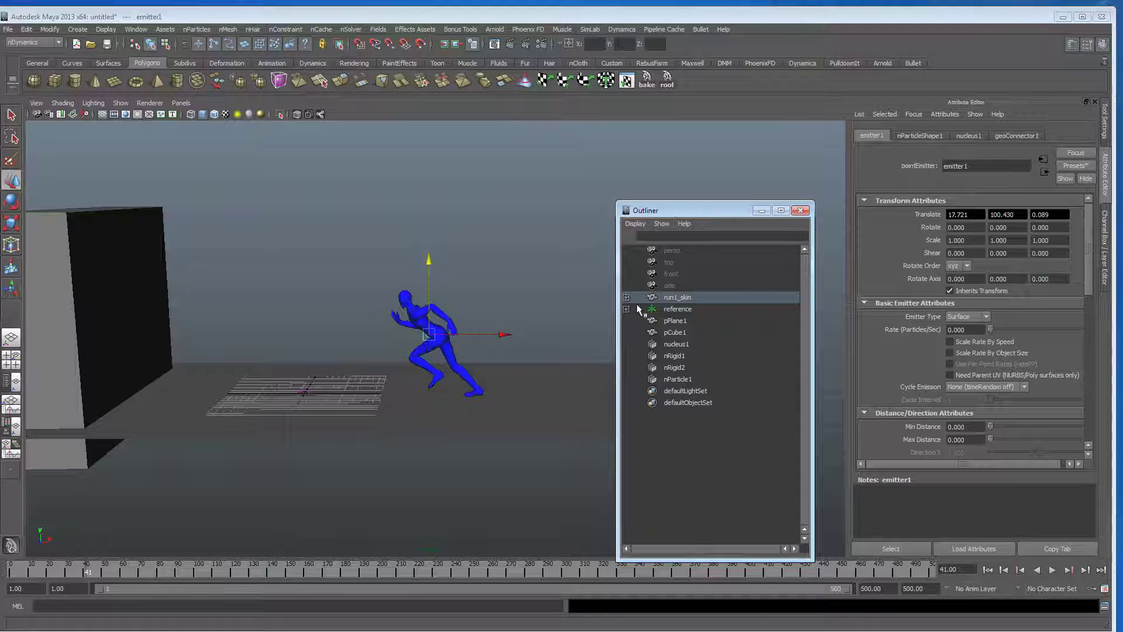
left_click(626, 298)
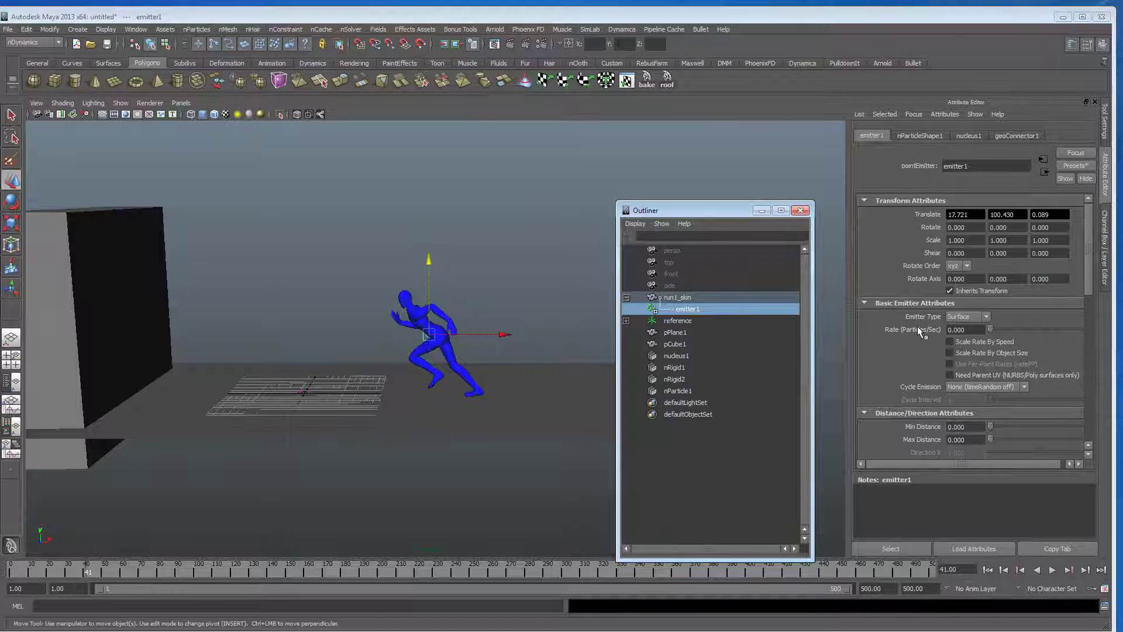
left_click(1004, 570)
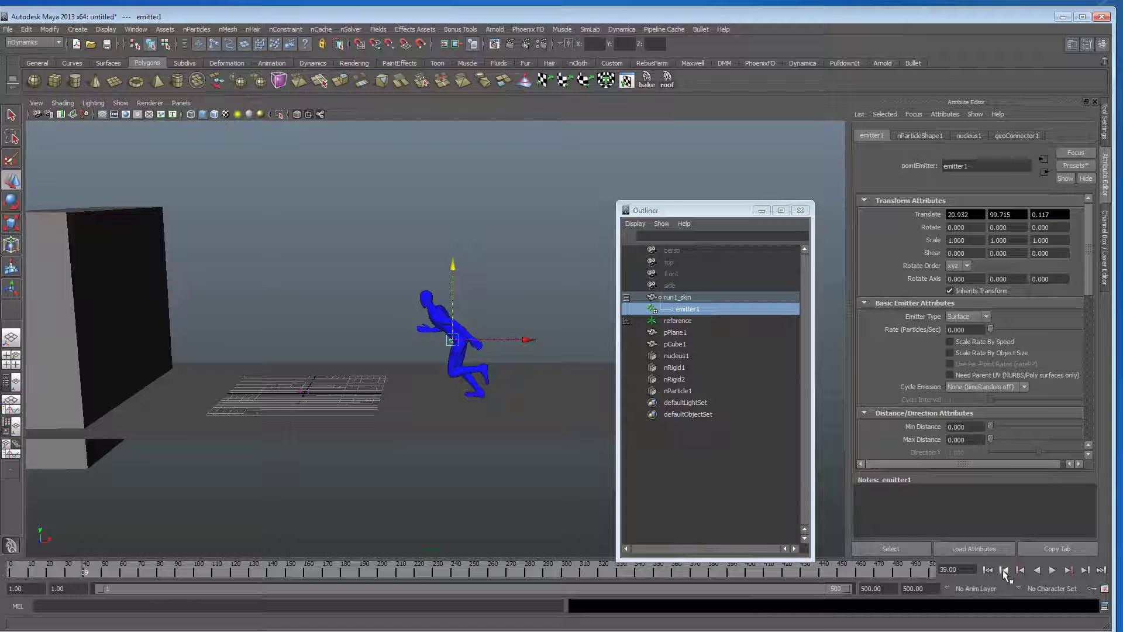
right_click(917, 331)
left_click(927, 349)
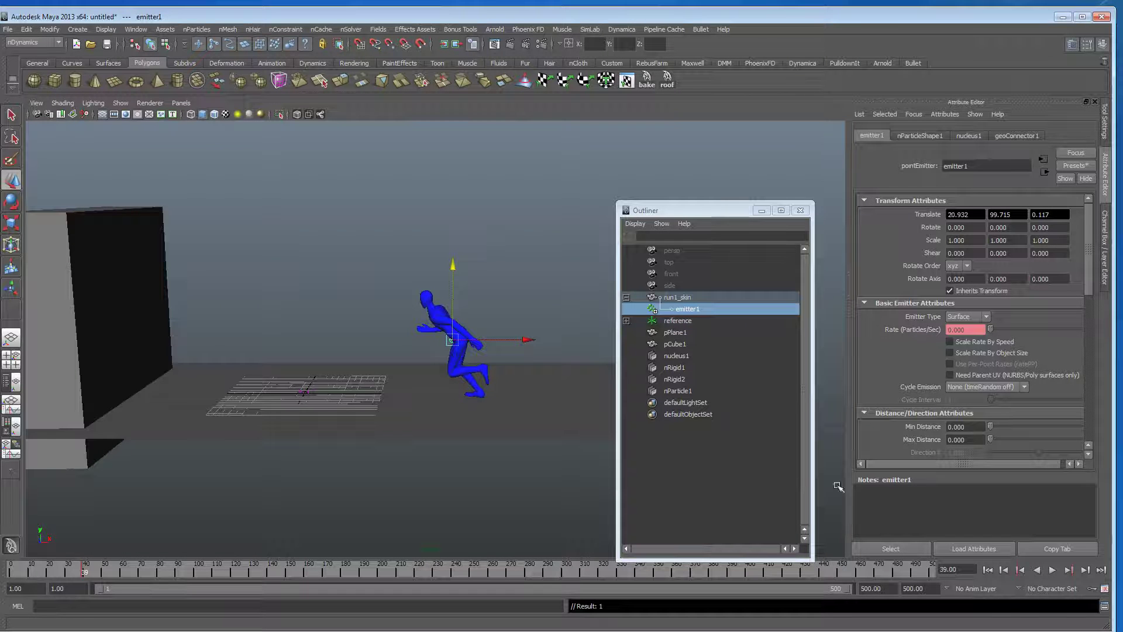
Step: Key emitter1's rate at 10000 on frame 45, then replay from the start
left_click(1085, 570)
left_click(1085, 570)
left_click(1085, 570)
left_click(1085, 570)
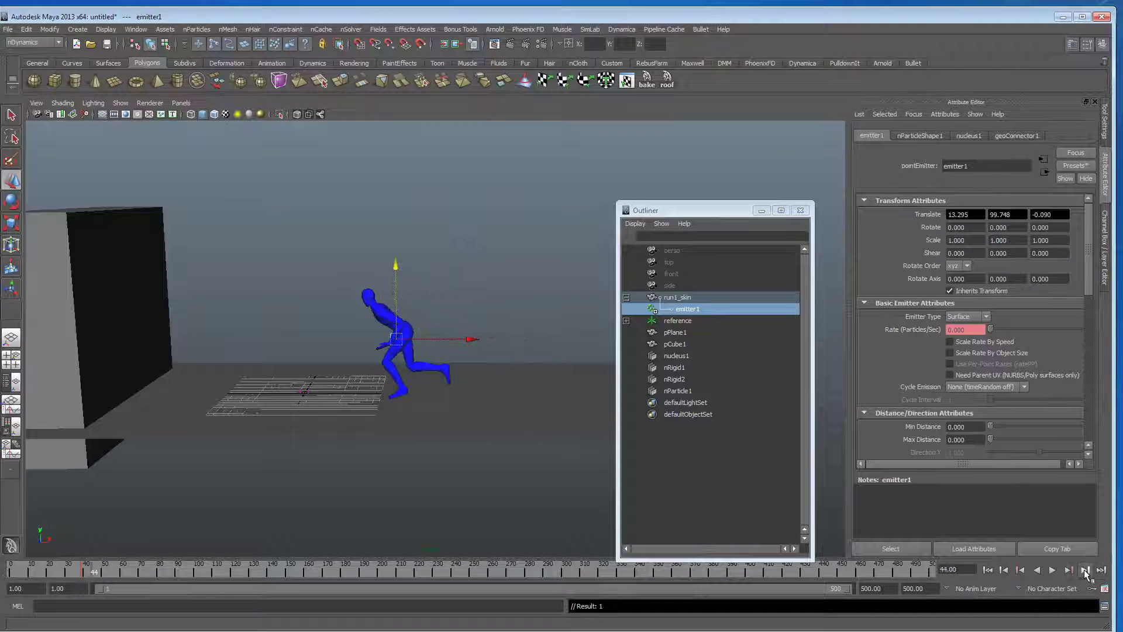
left_click(1085, 569)
left_click(1085, 570)
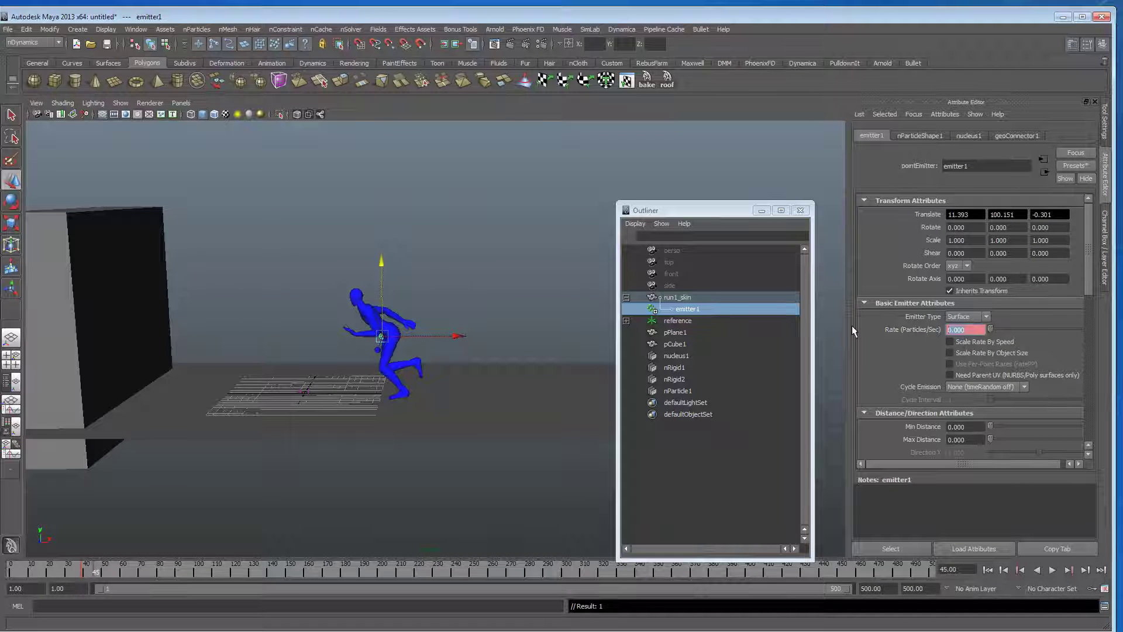
type("1000")
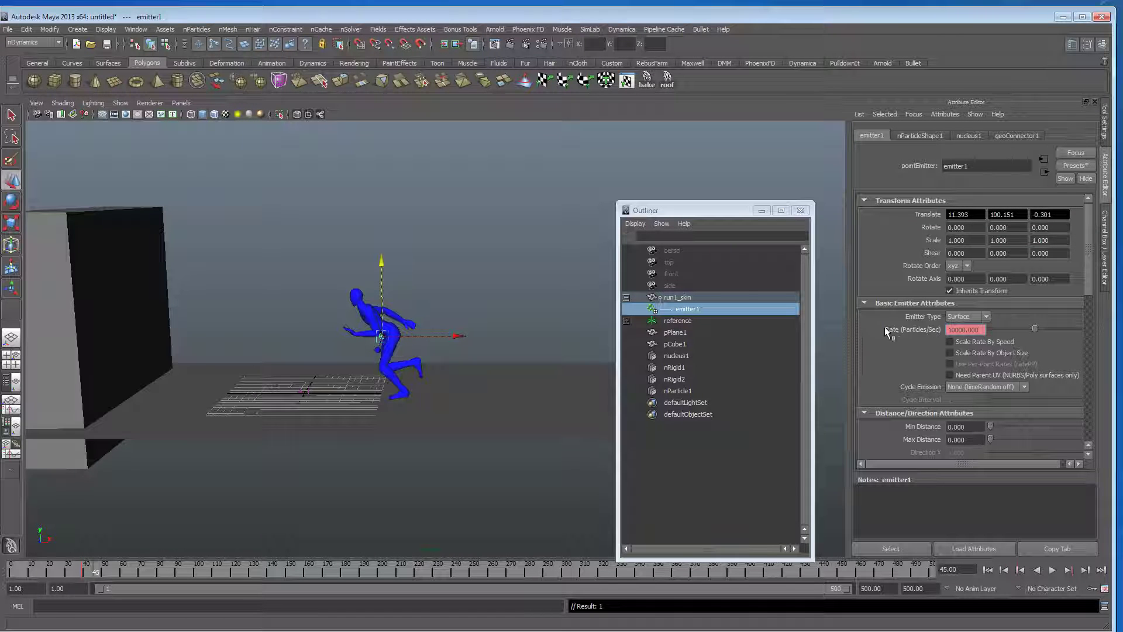
right_click(918, 327)
left_click(927, 345)
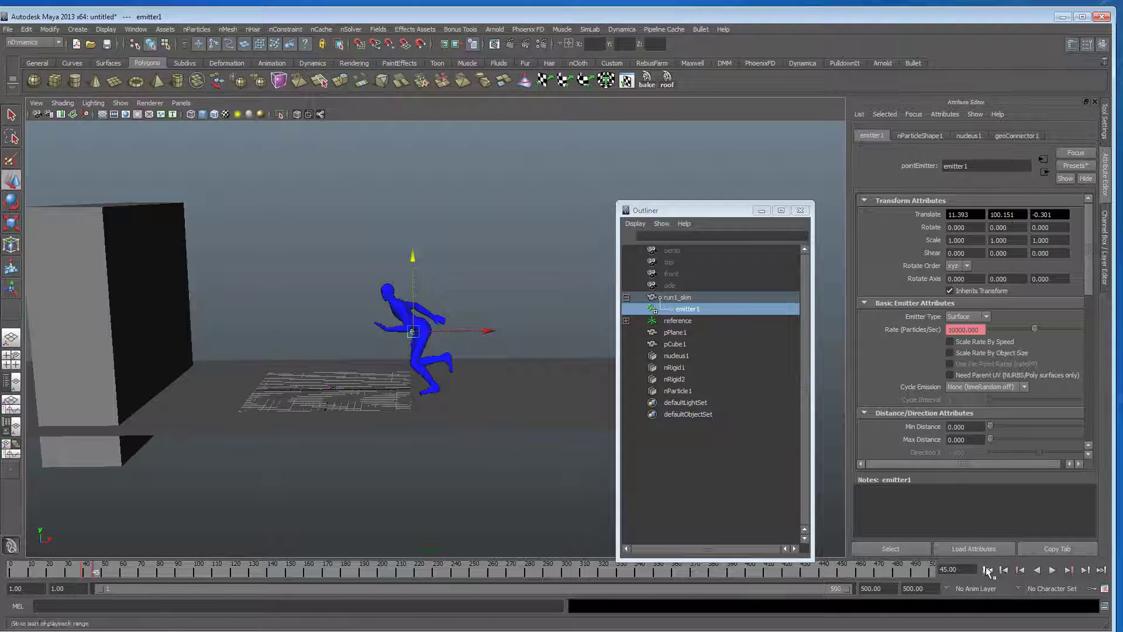
left_click(988, 570)
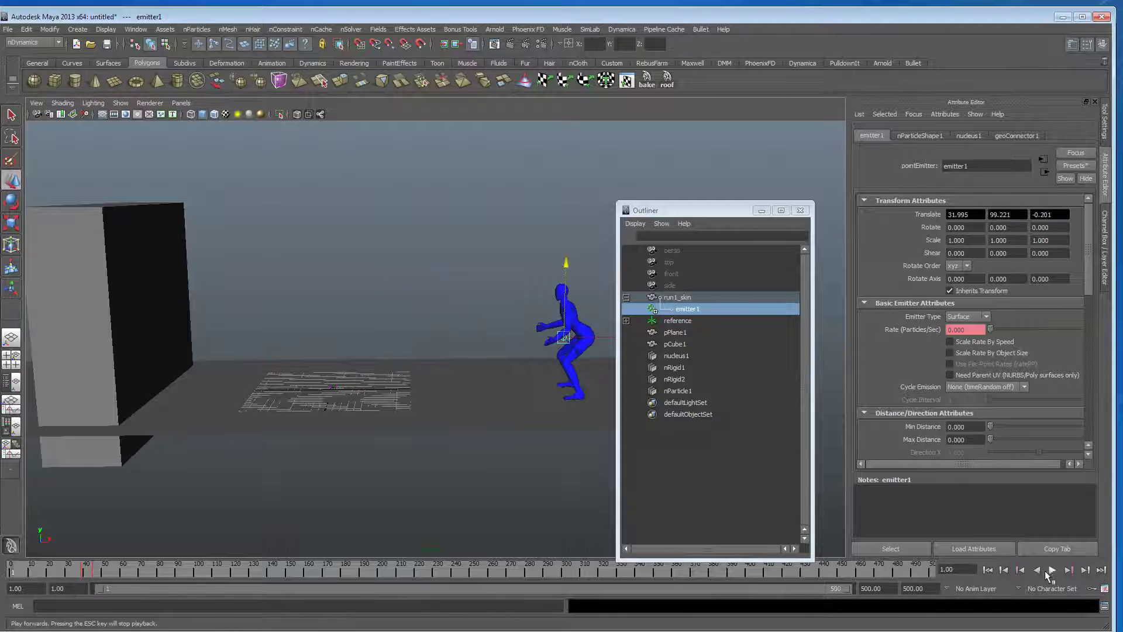
left_click(1053, 570)
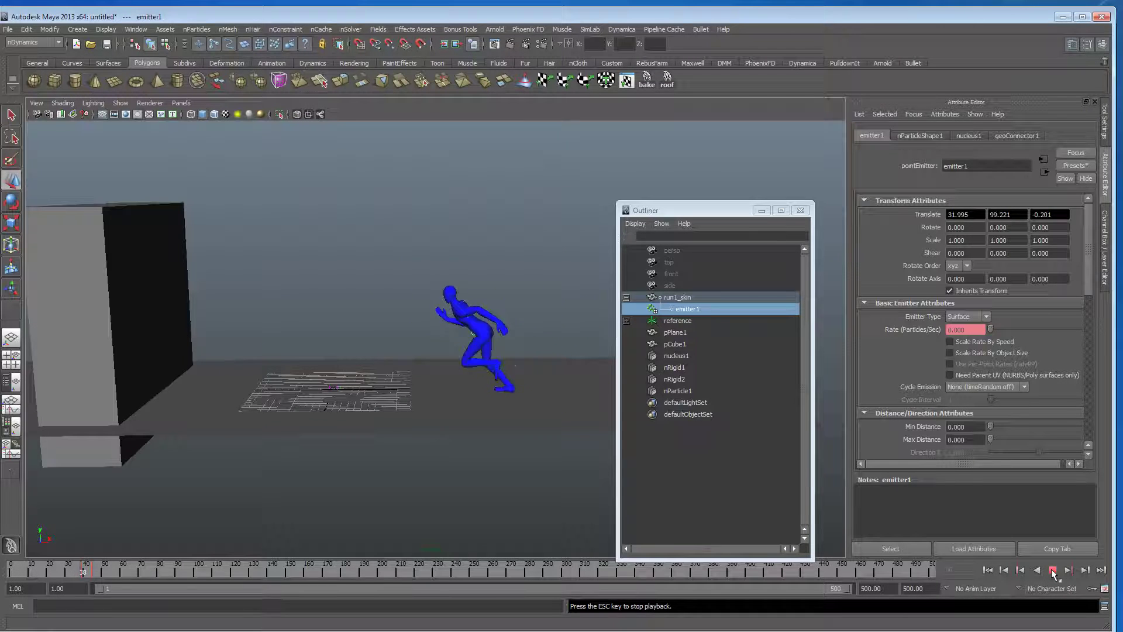
Step: Stop playback and raise nucleus1's Gravity from 9.8 to 20
left_click(1052, 569)
left_click_drag(146, 410, 455, 420, "alt")
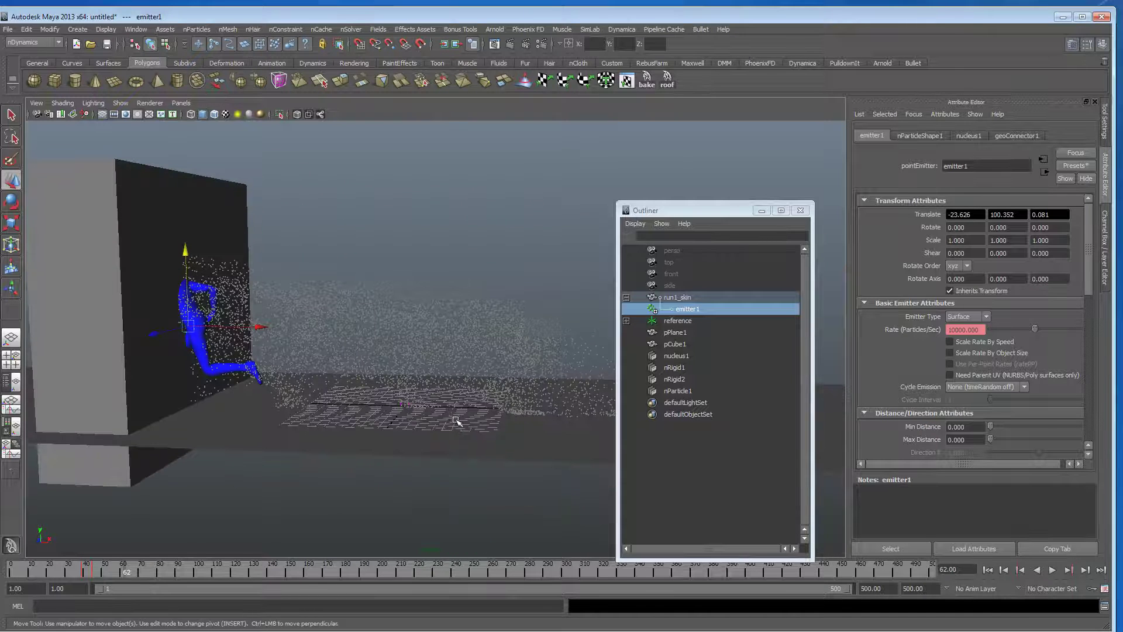
left_click(683, 355)
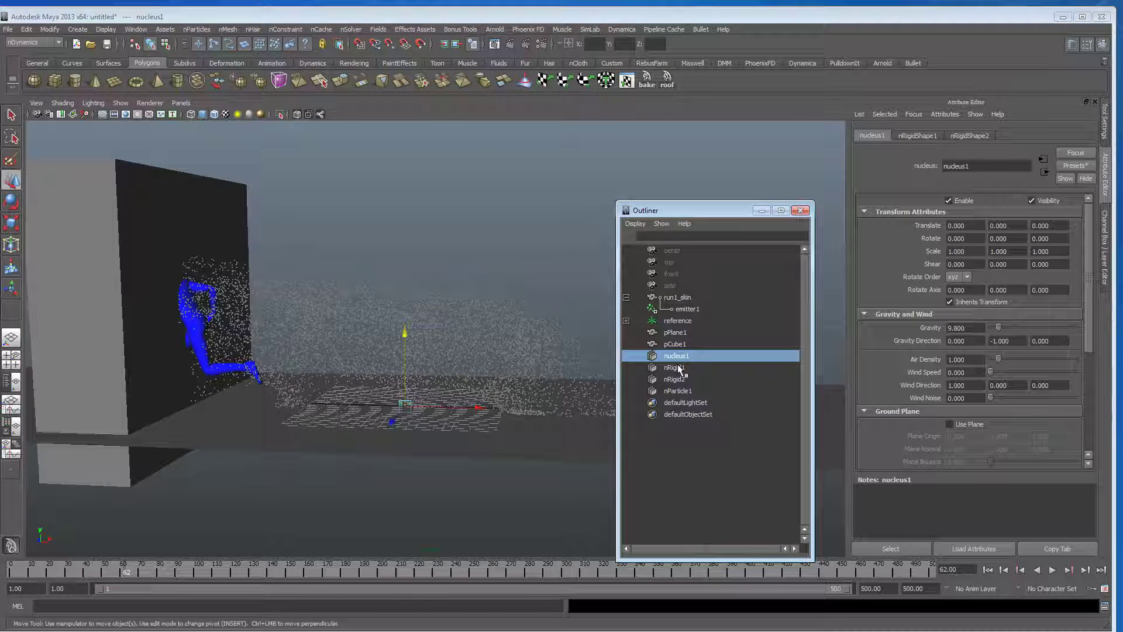
left_click_drag(971, 328, 889, 328)
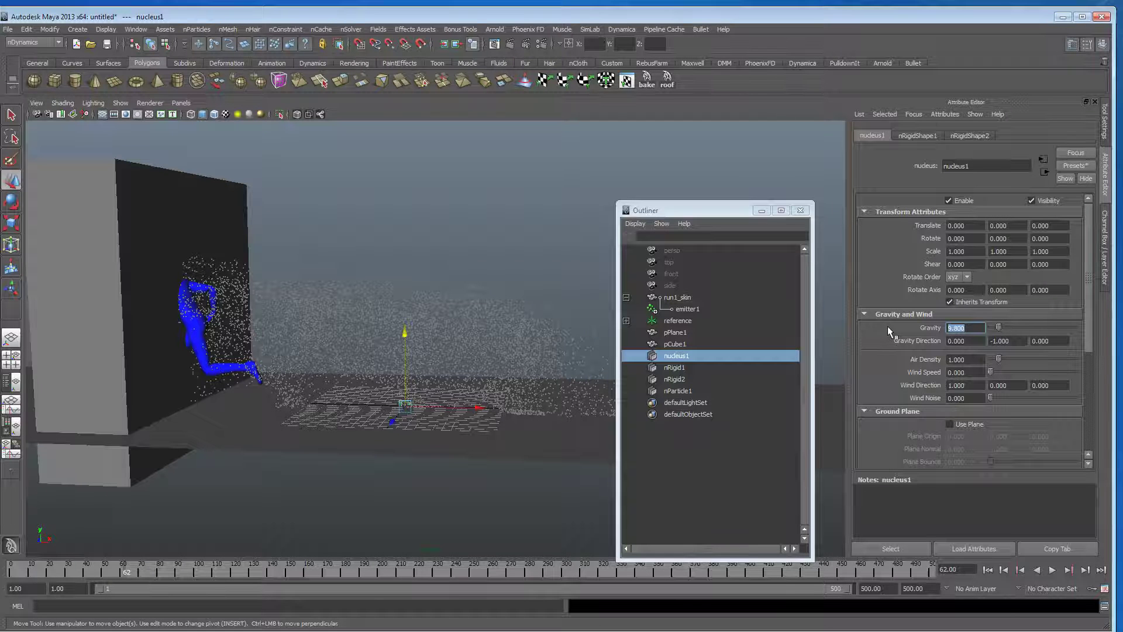
type("20")
key("Return")
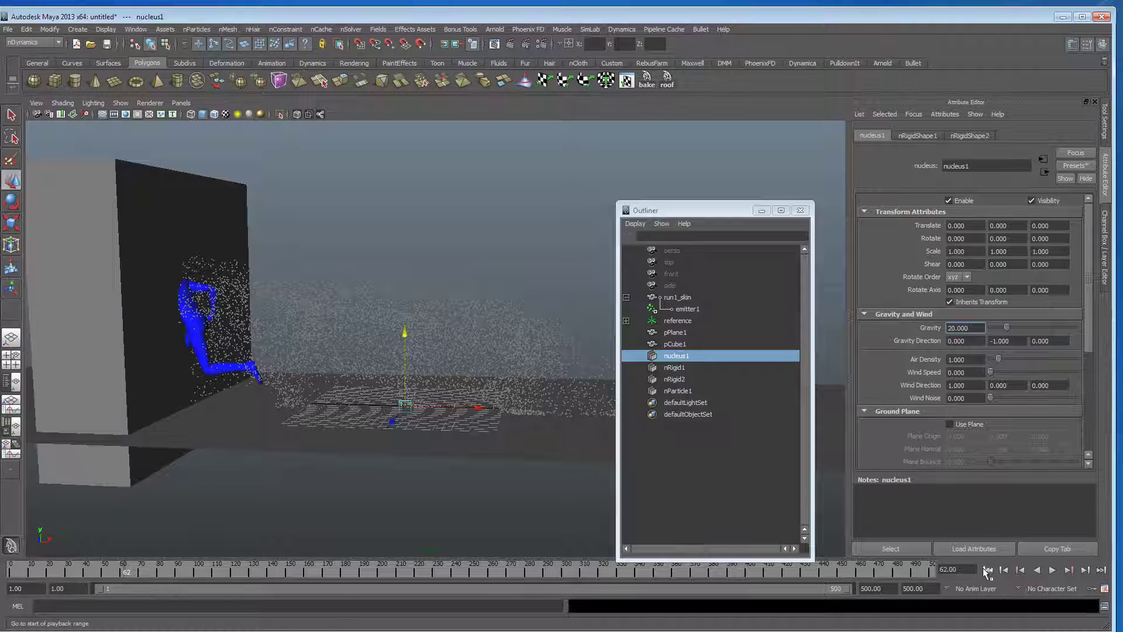
Step: Replay the simulation from frame 1 to see the effect of the stronger gravity
left_click(988, 569)
left_click(1052, 570)
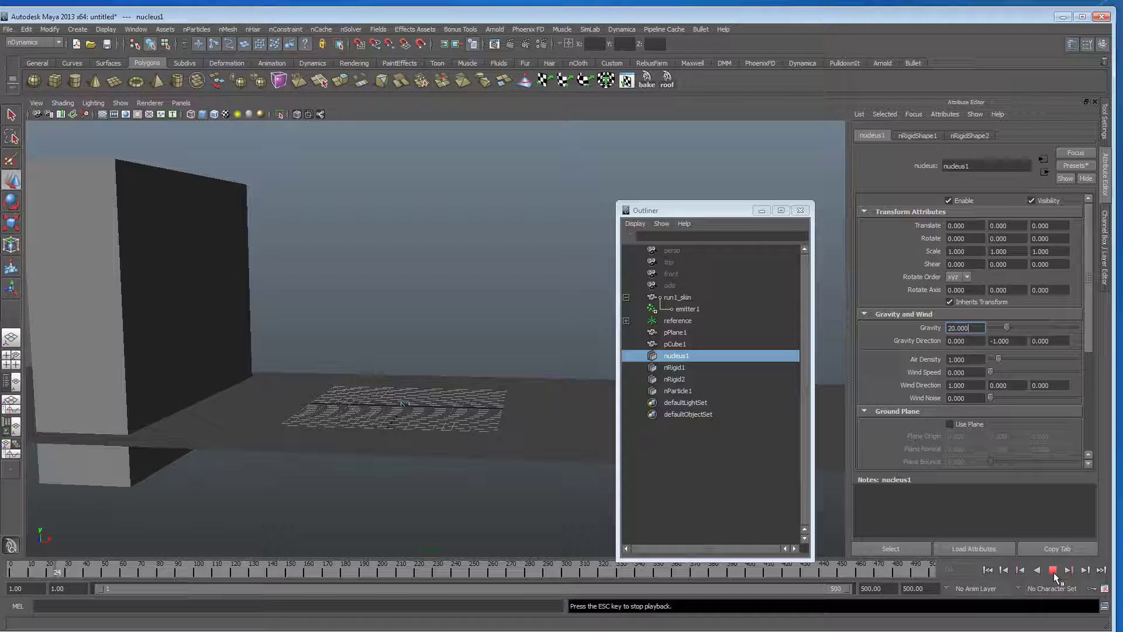
left_click(1053, 569)
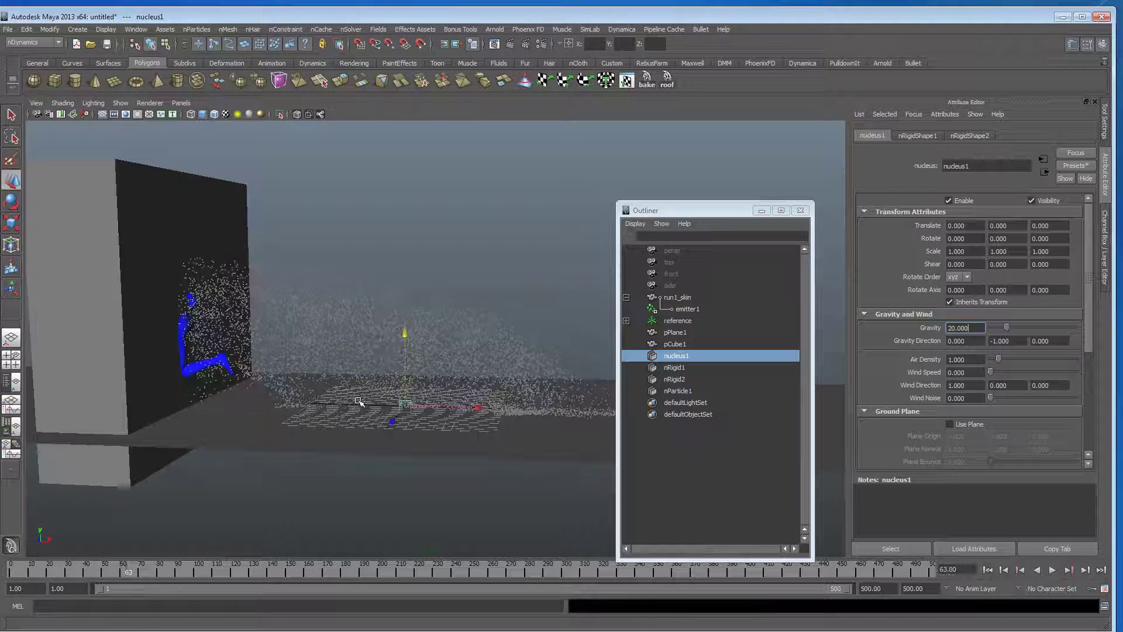
left_click_drag(365, 410, 338, 334, "alt")
Step: Select the nParticles, reveal their Collisions settings, and rewind to frame 1
left_click(338, 334)
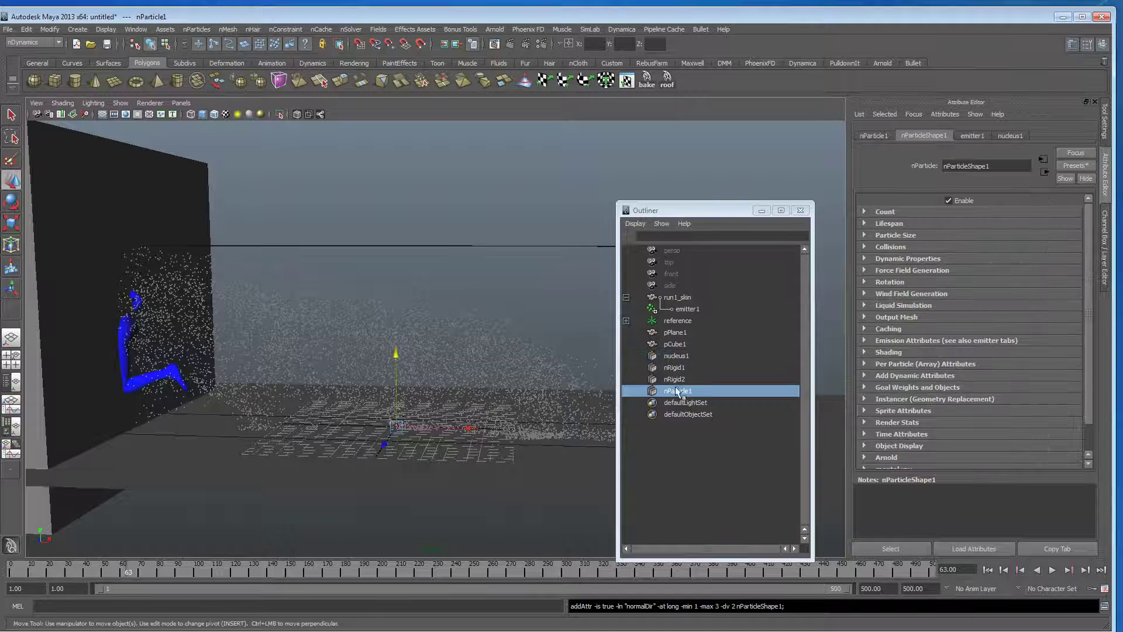
left_click_drag(702, 210, 704, 248)
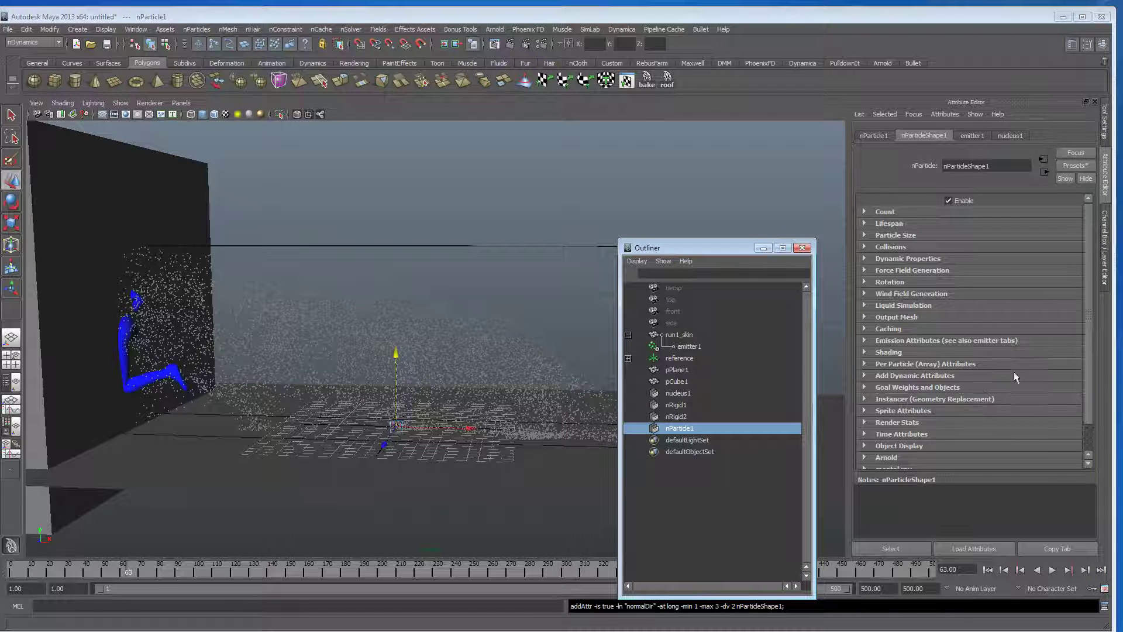
left_click(906, 247)
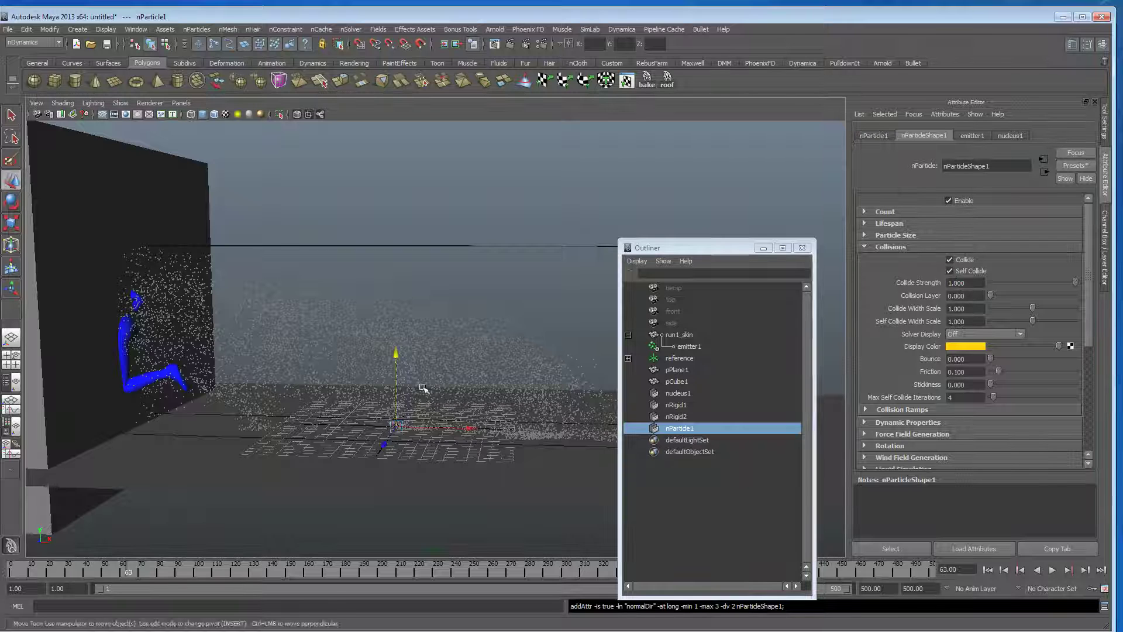
left_click_drag(386, 351, 411, 357, "alt")
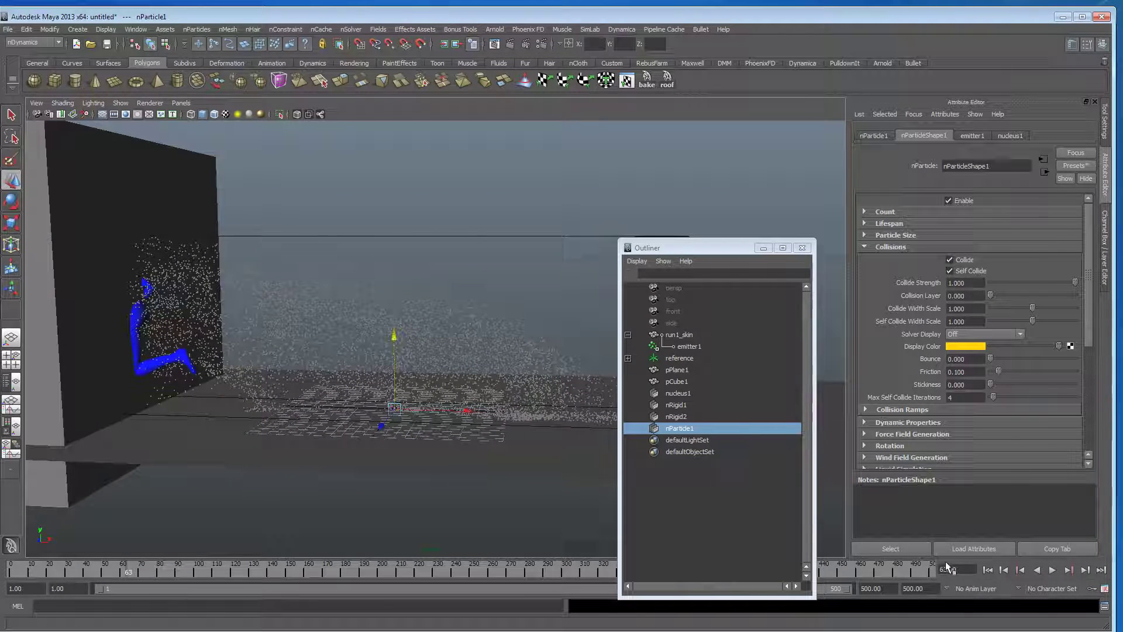
left_click(991, 573)
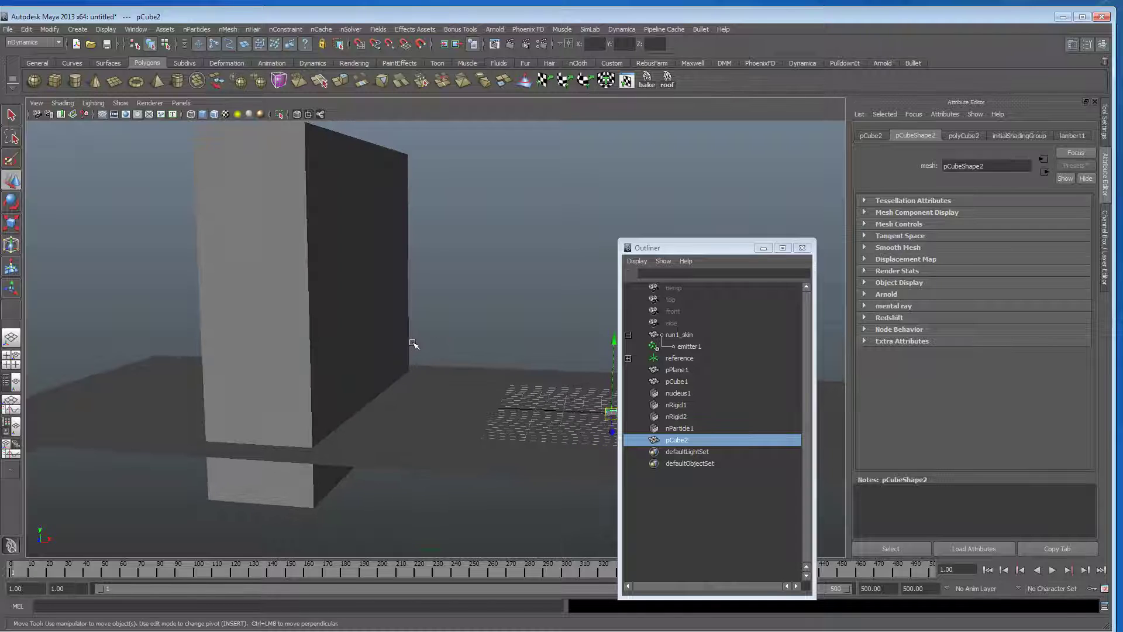
Step: In wireframe view, scale pCube2 down to about 0.426 of its size
key("4")
middle_click_drag(456, 367, 296, 351, "alt")
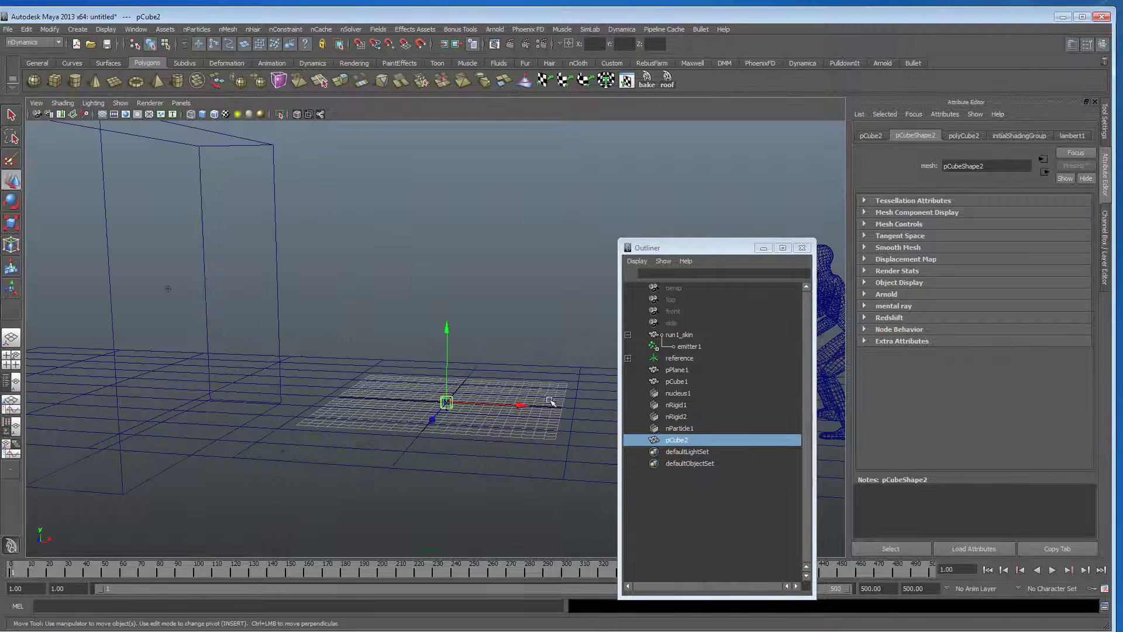
right_click_drag(386, 425, 510, 428, "alt")
left_click_drag(510, 428, 571, 396, "alt")
key("r")
left_click_drag(438, 400, 422, 394)
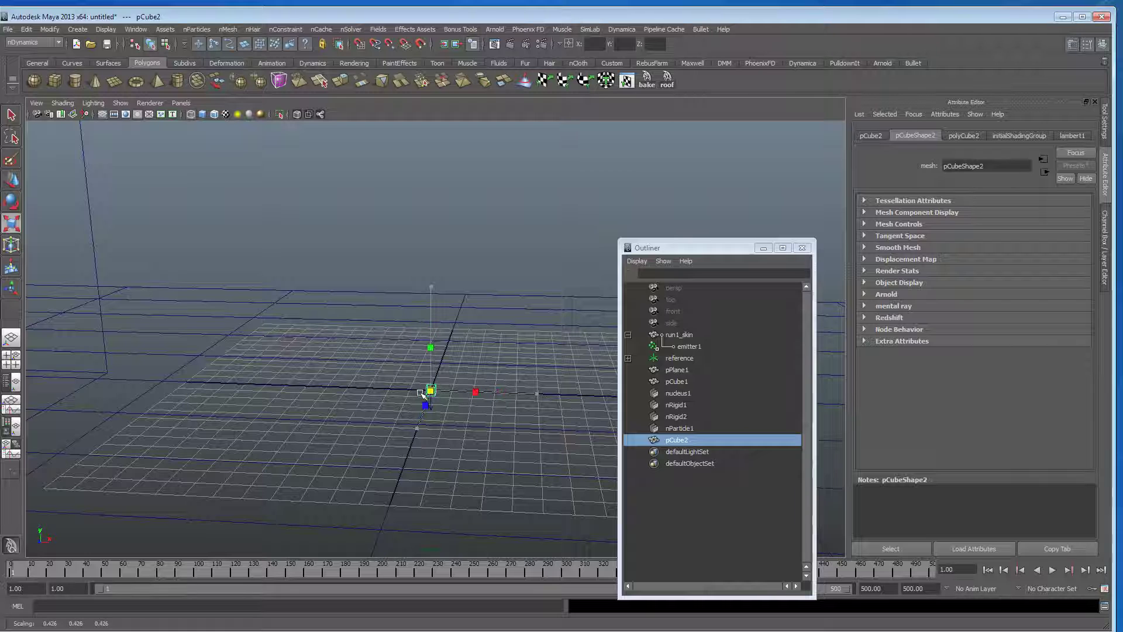
scroll(496, 418, "down", 4)
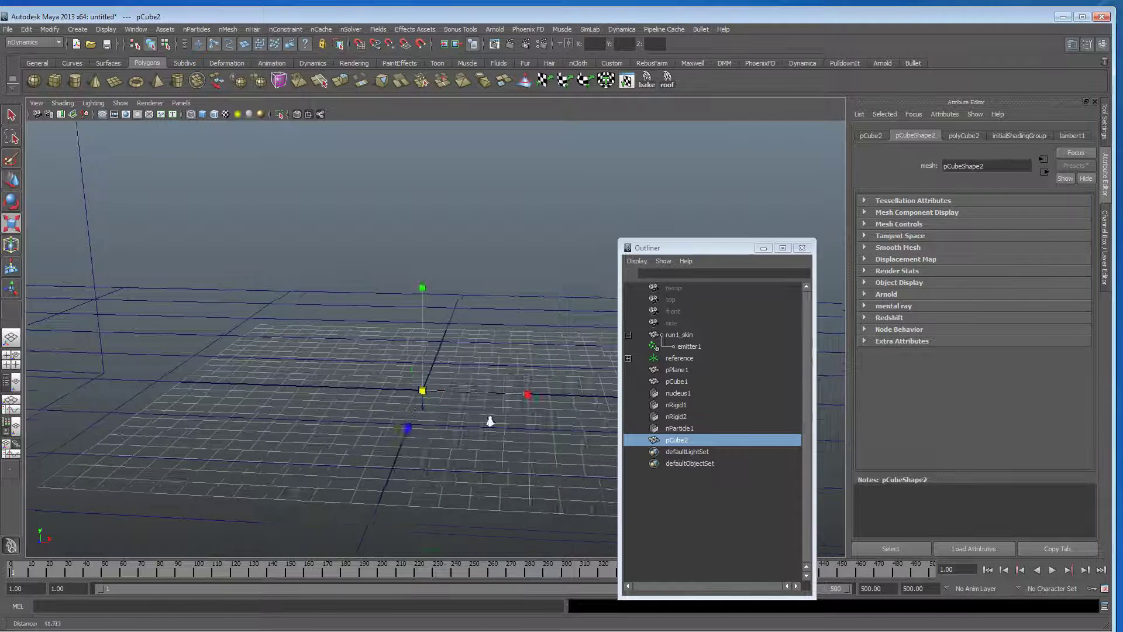
Step: Instance pCube2 onto the nParticles with nParticles > Instancer (Replacement)
left_click(698, 427, "ctrl")
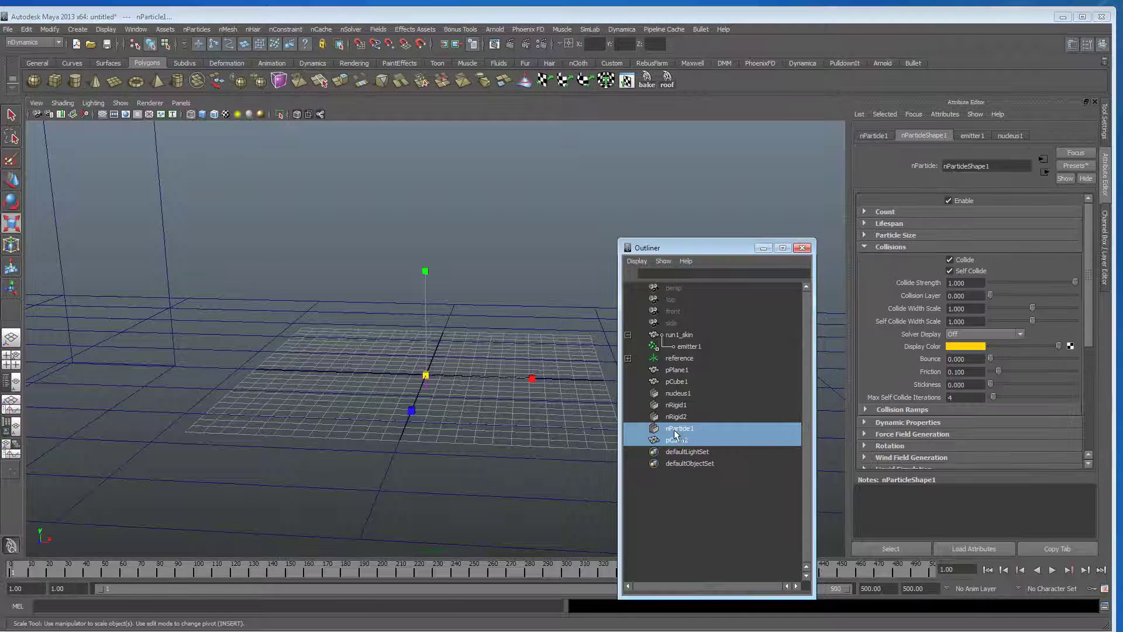
left_click(197, 30)
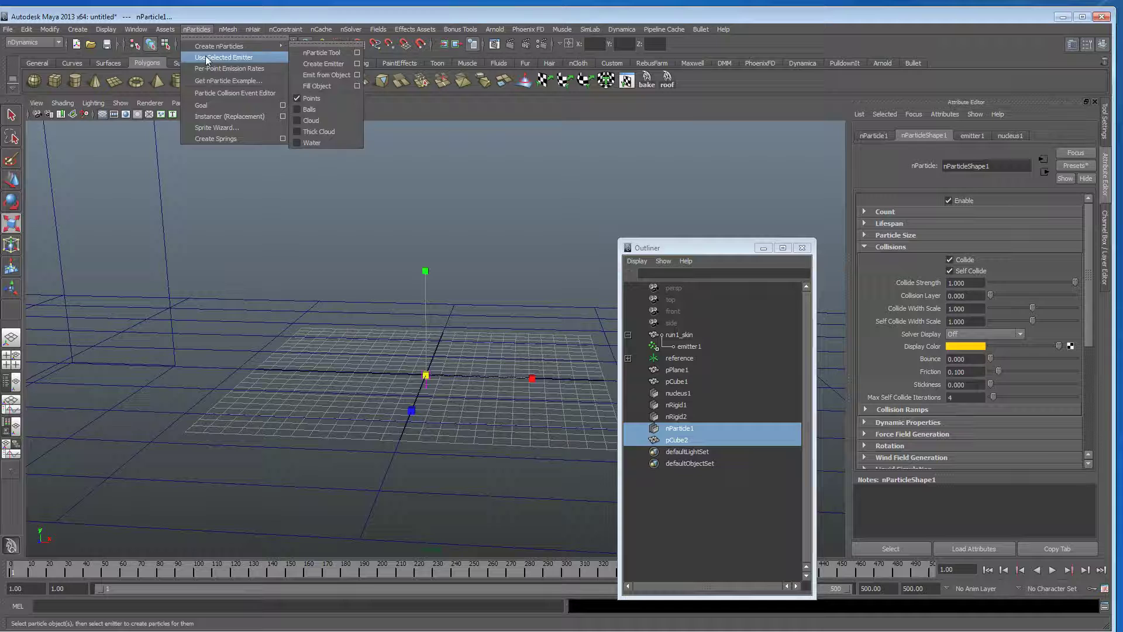
left_click(221, 115)
left_click_drag(309, 293, 332, 263, "alt")
left_click_drag(697, 248, 739, 197)
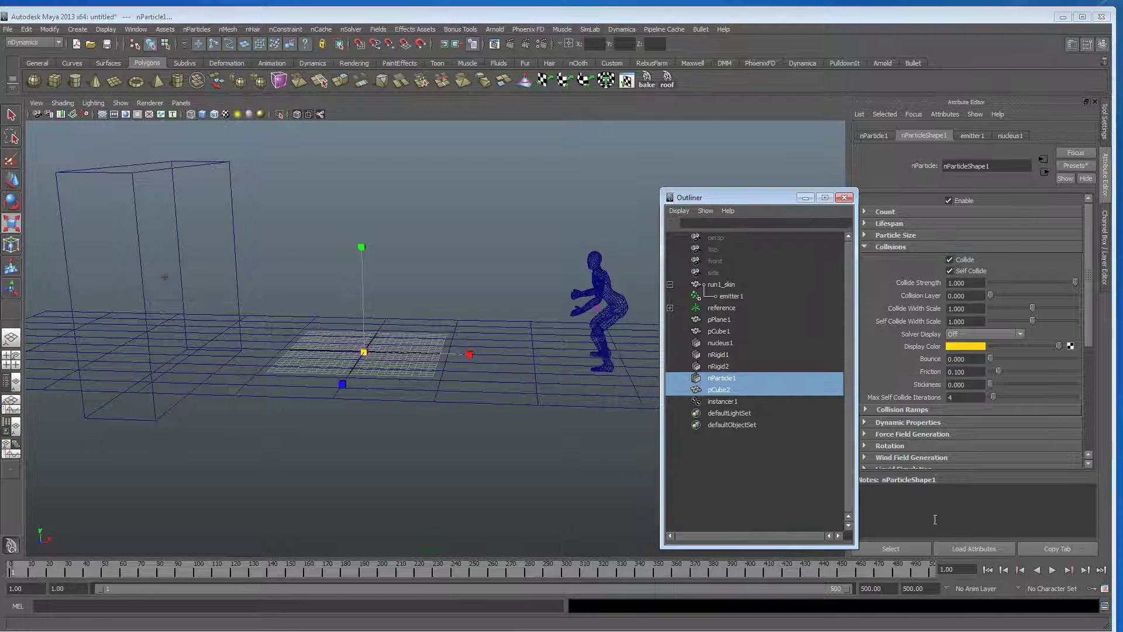
Step: Return to smooth shading, play the simulation to frame 54, and select the nParticles
left_click(995, 570)
key("5")
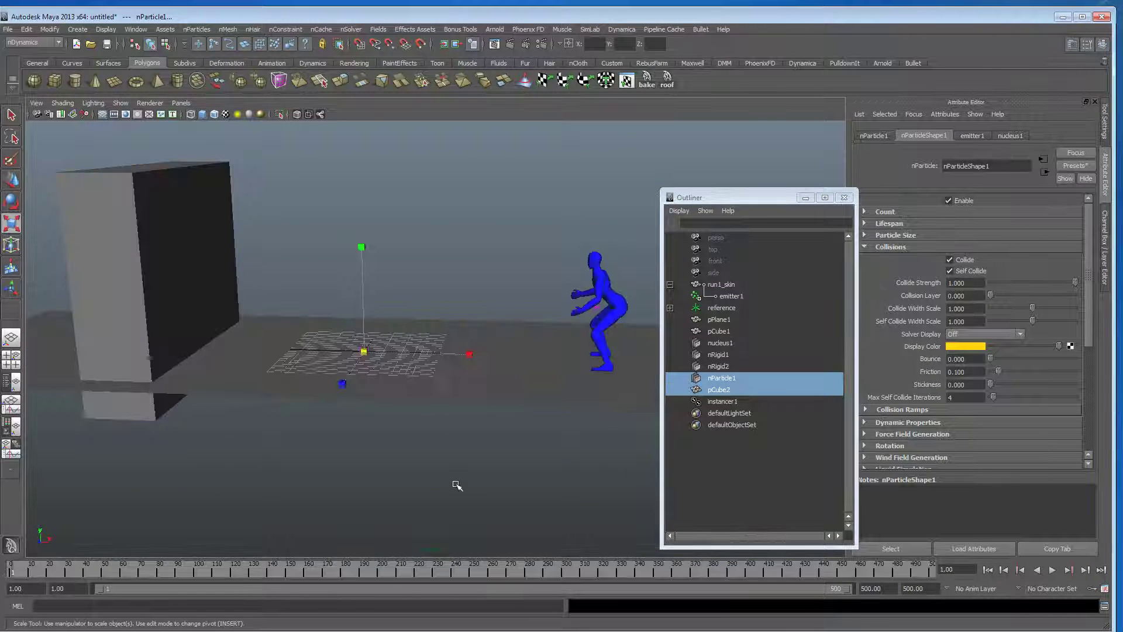
left_click(1053, 570)
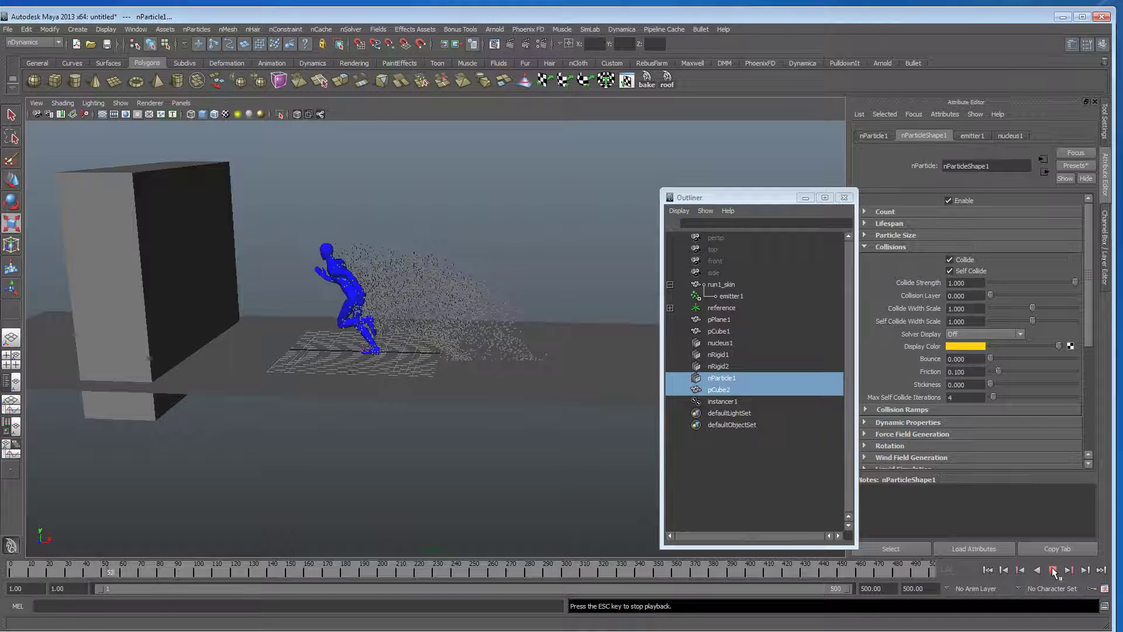
left_click(1053, 570)
left_click_drag(556, 281, 394, 345, "alt")
left_click(399, 225)
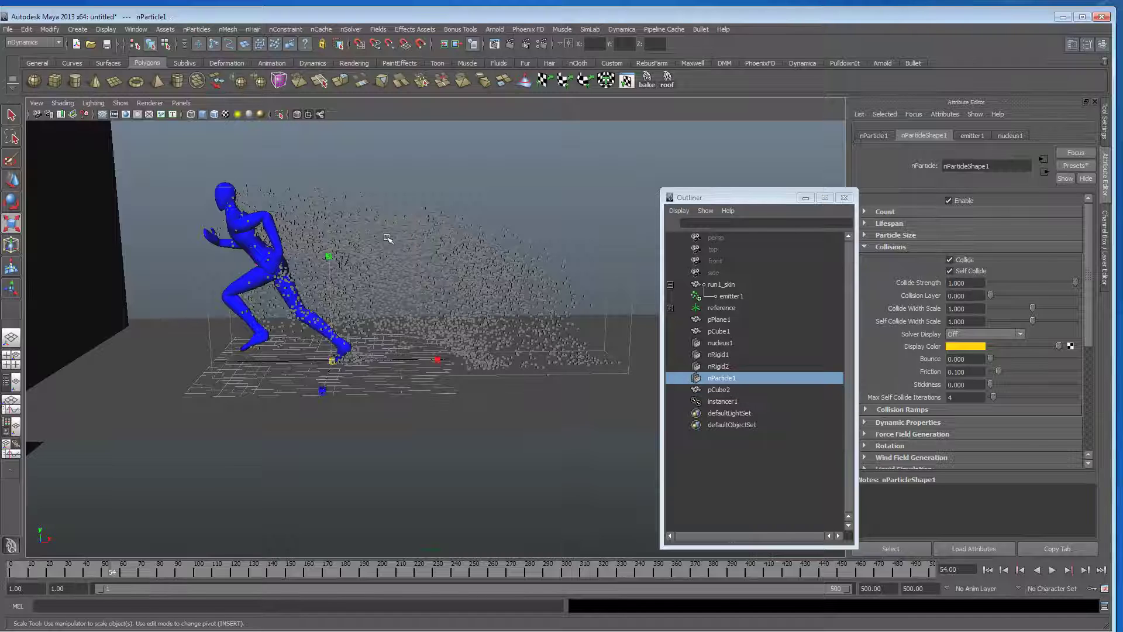
left_click_drag(581, 273, 742, 399, "alt")
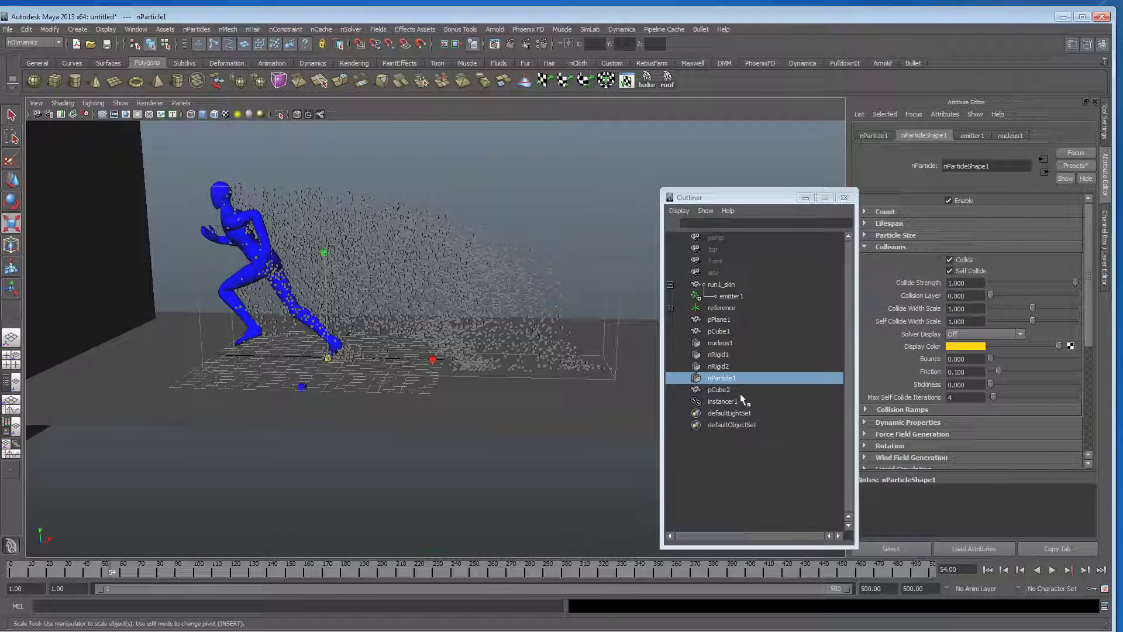
Step: Assign a new Lambert material to the particles and set its colour to blue
left_click(355, 63)
left_click(237, 81)
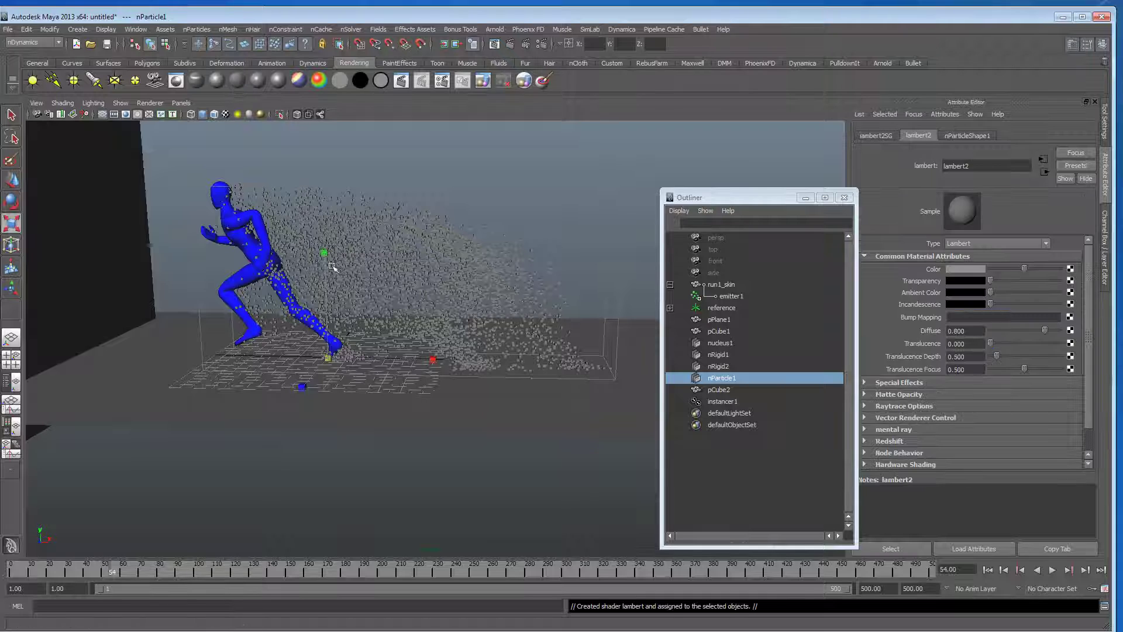
left_click(955, 270)
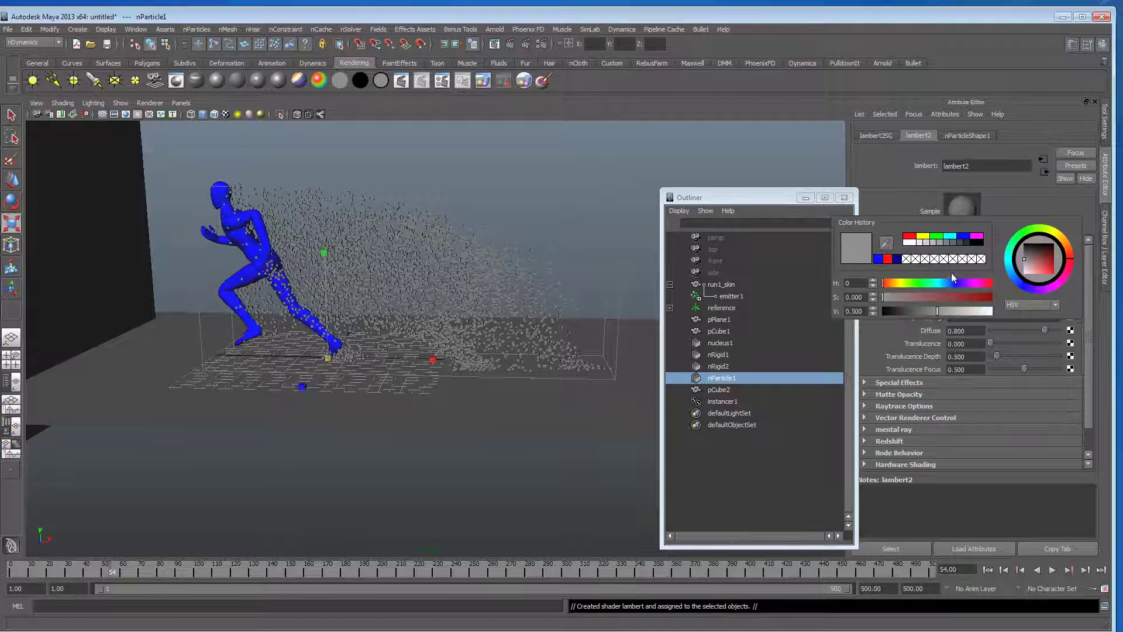
left_click(964, 236)
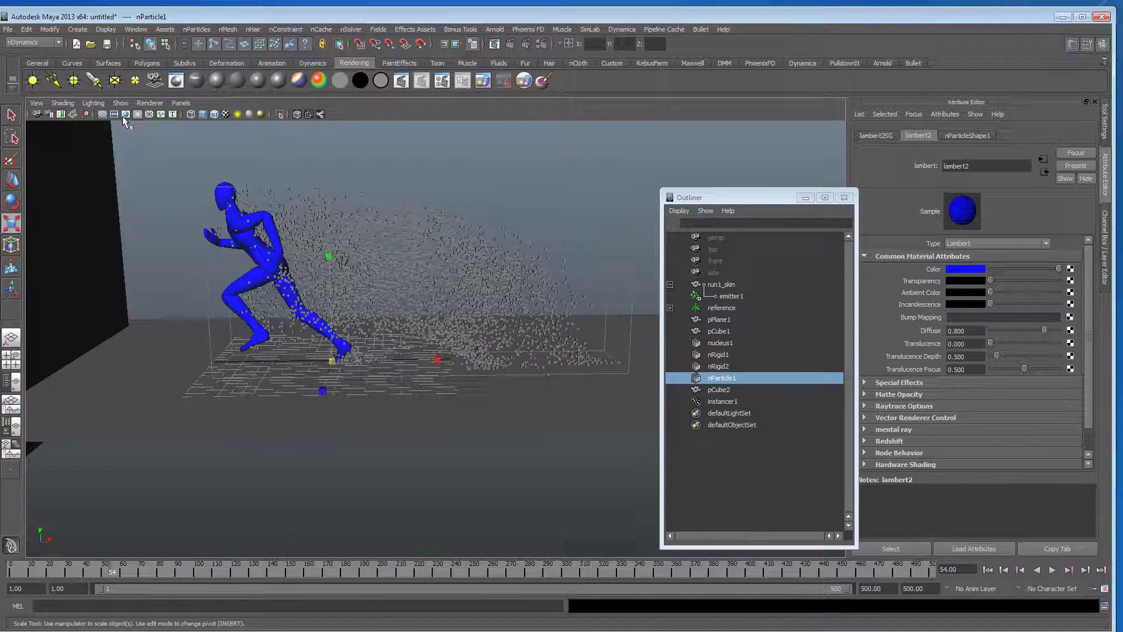
Step: Assign the blue lambert2 material to pCube2 using the Hypershade
left_click(136, 30)
mouse_move(175, 56)
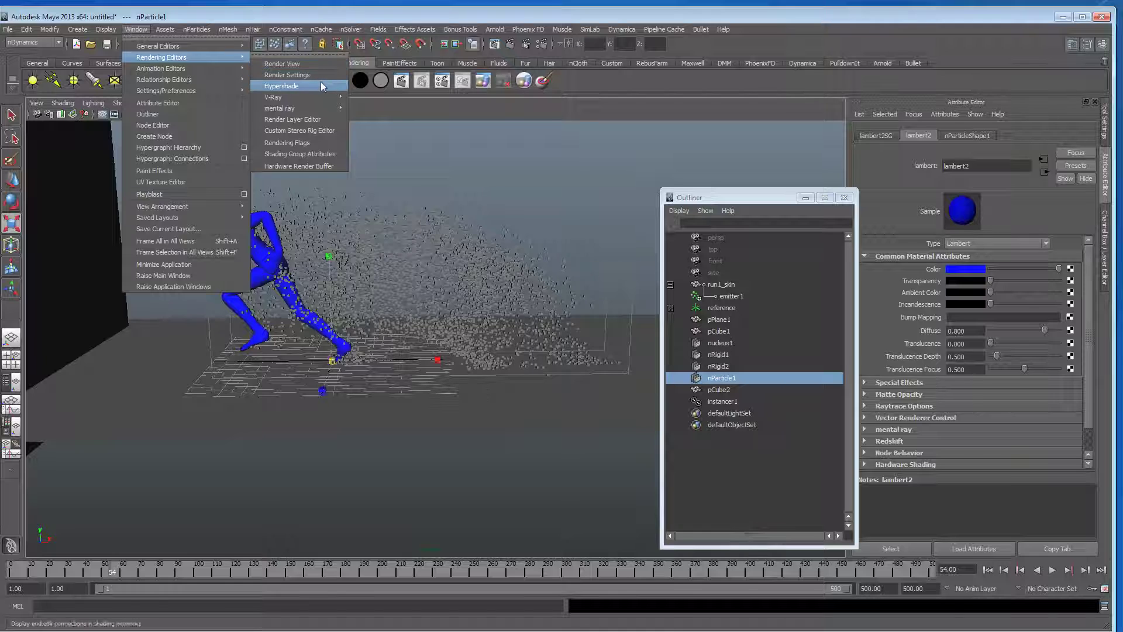
left_click(322, 86)
left_click_drag(395, 175, 404, 391)
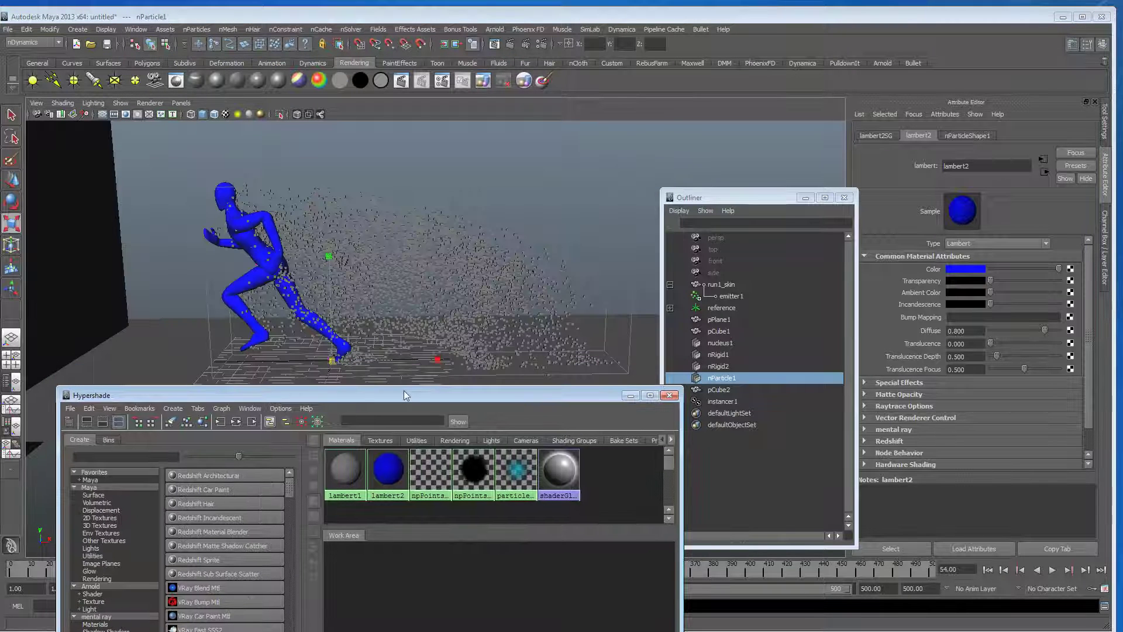
left_click(203, 422)
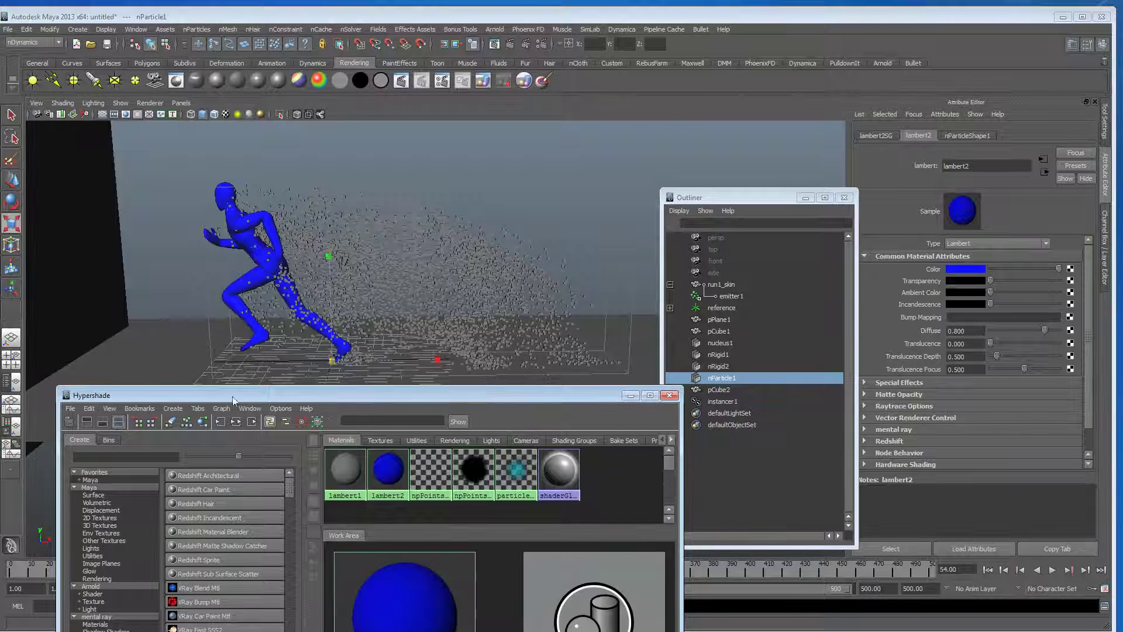
left_click_drag(243, 402, 240, 384)
left_click_drag(451, 380, 439, 548)
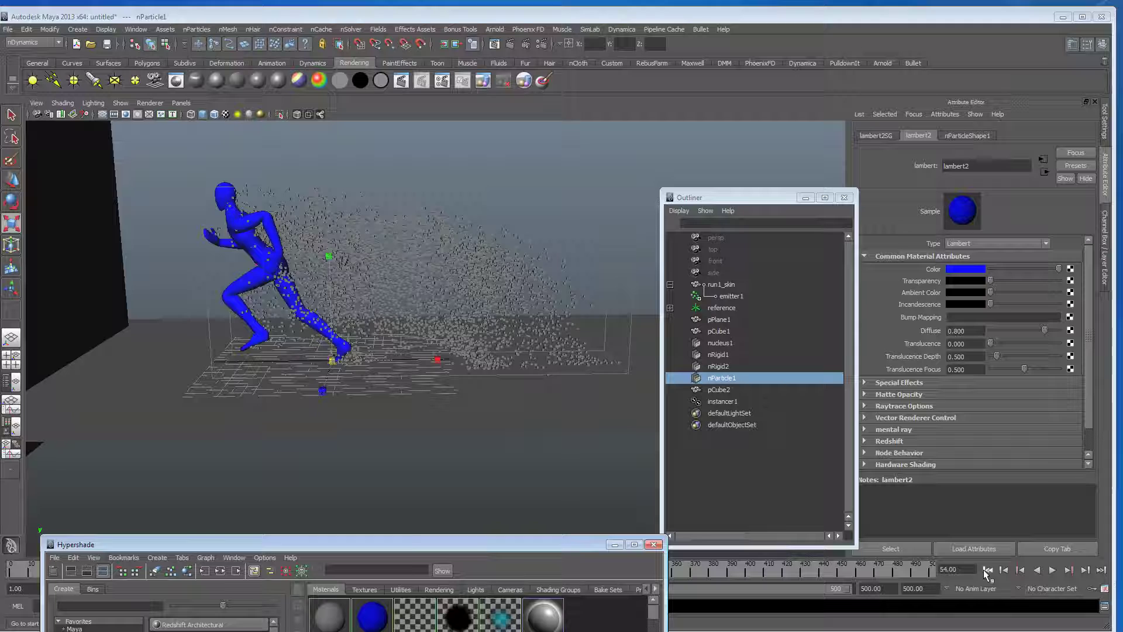
left_click(1019, 571)
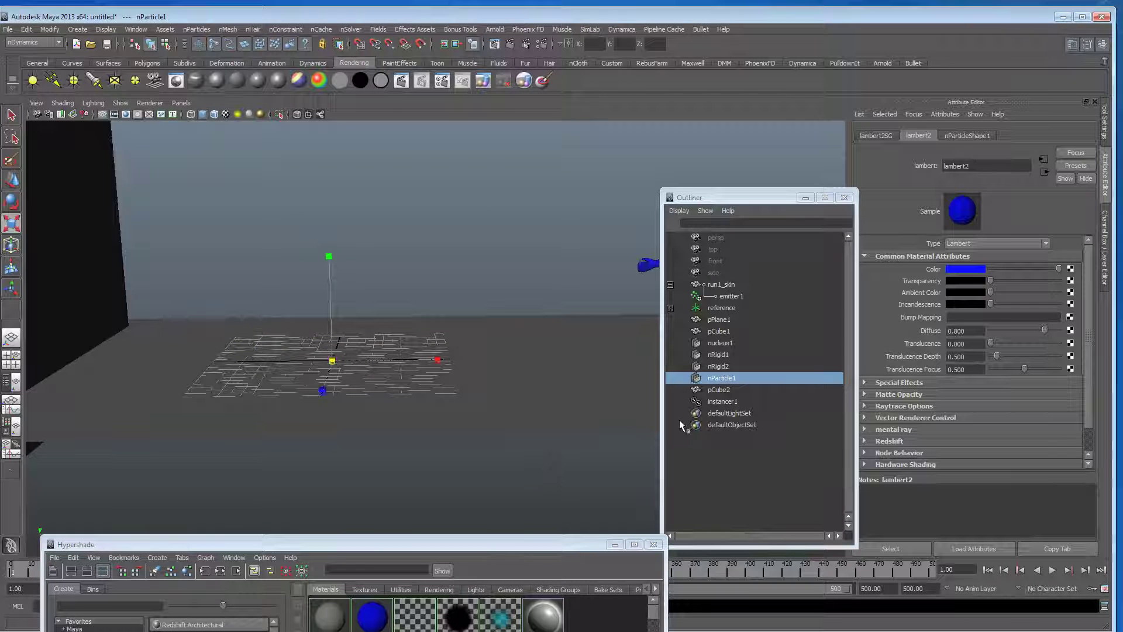
left_click(719, 390)
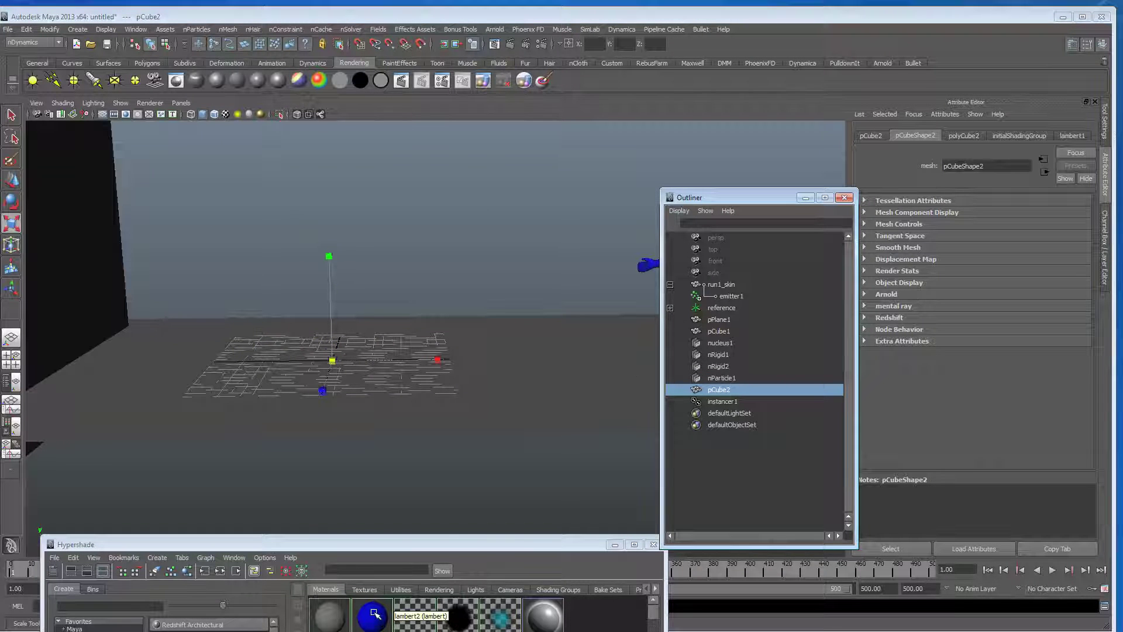
left_click(372, 552)
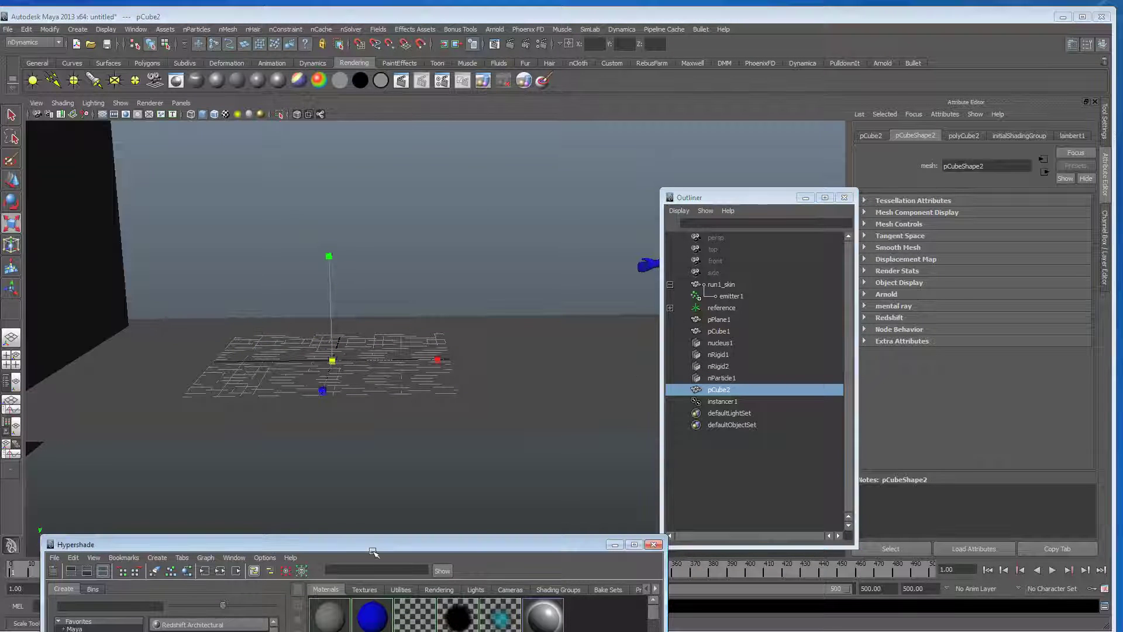
left_click(614, 545)
left_click_drag(727, 199, 766, 258)
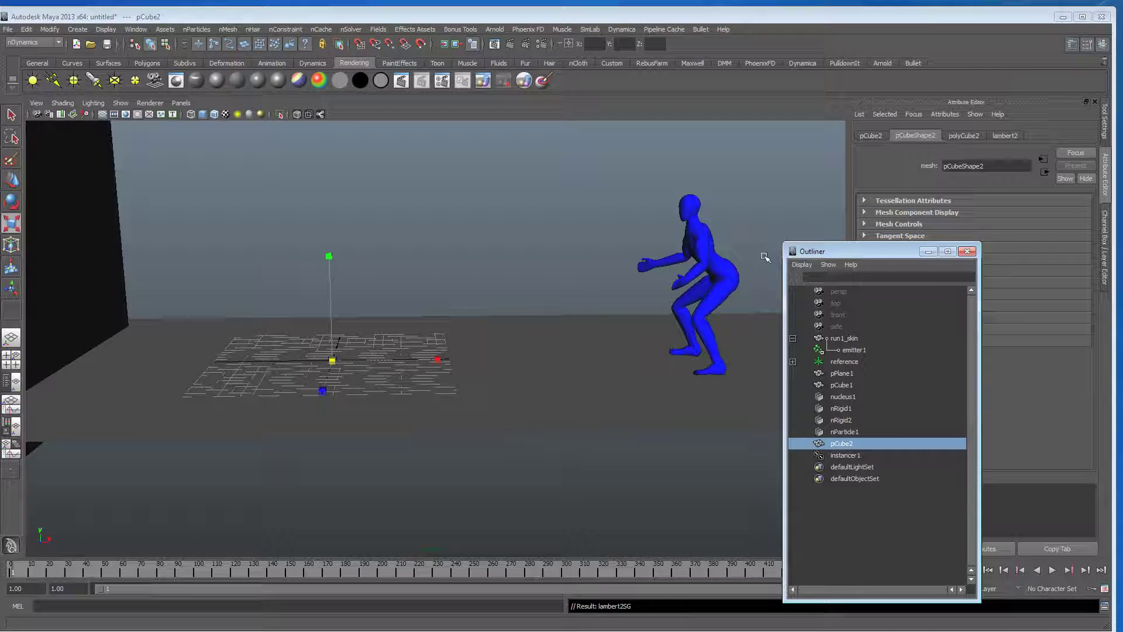
left_click_drag(585, 263, 431, 271, "alt")
left_click_drag(838, 254, 787, 186)
left_click(1053, 570)
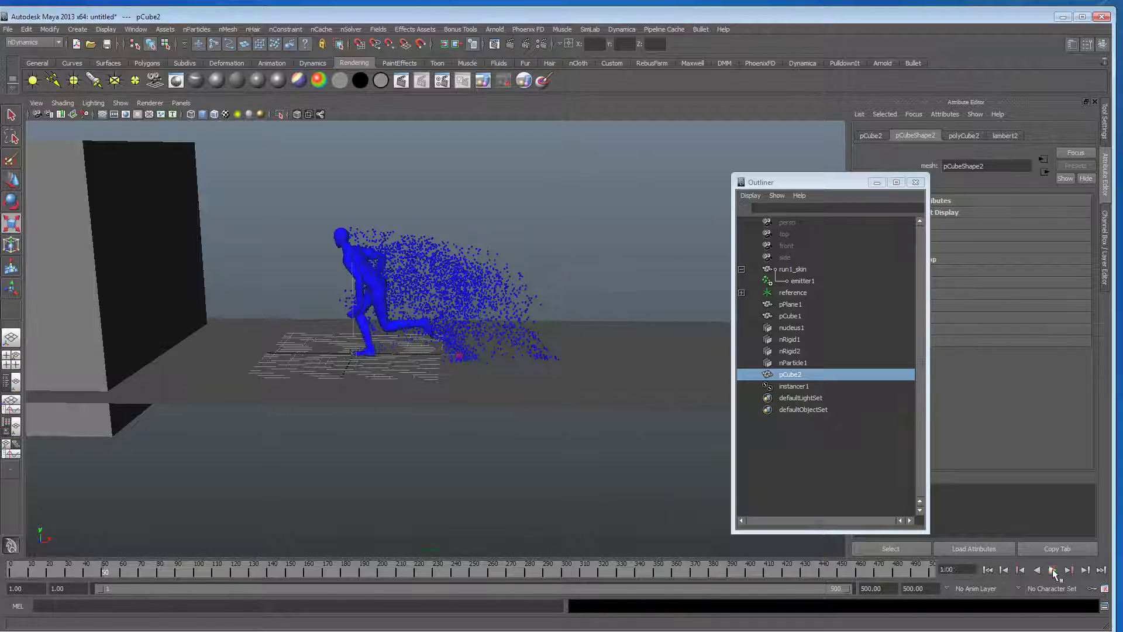
left_click(1053, 570)
right_click_drag(377, 321, 609, 332, "alt")
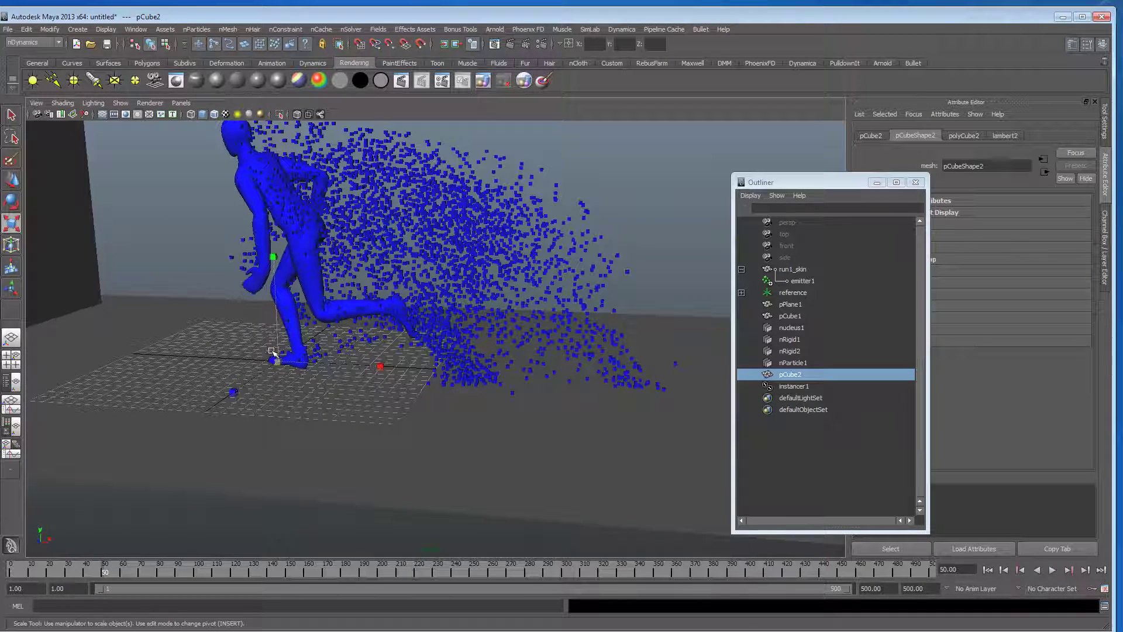
right_click_drag(255, 403, 320, 413, "alt")
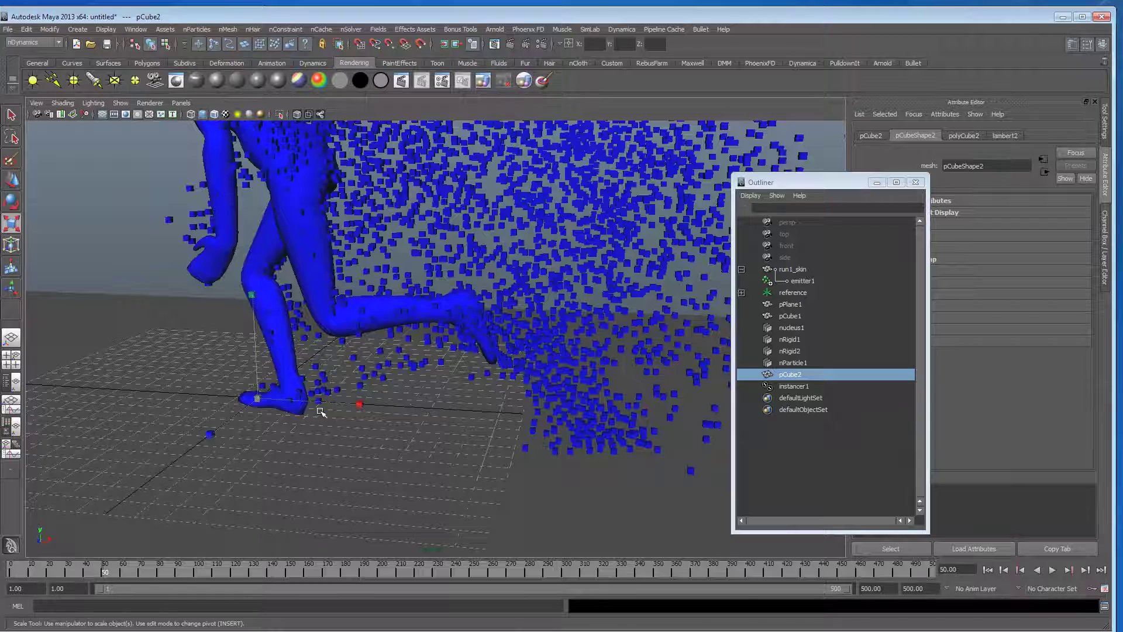
middle_click_drag(296, 424, 326, 419, "alt")
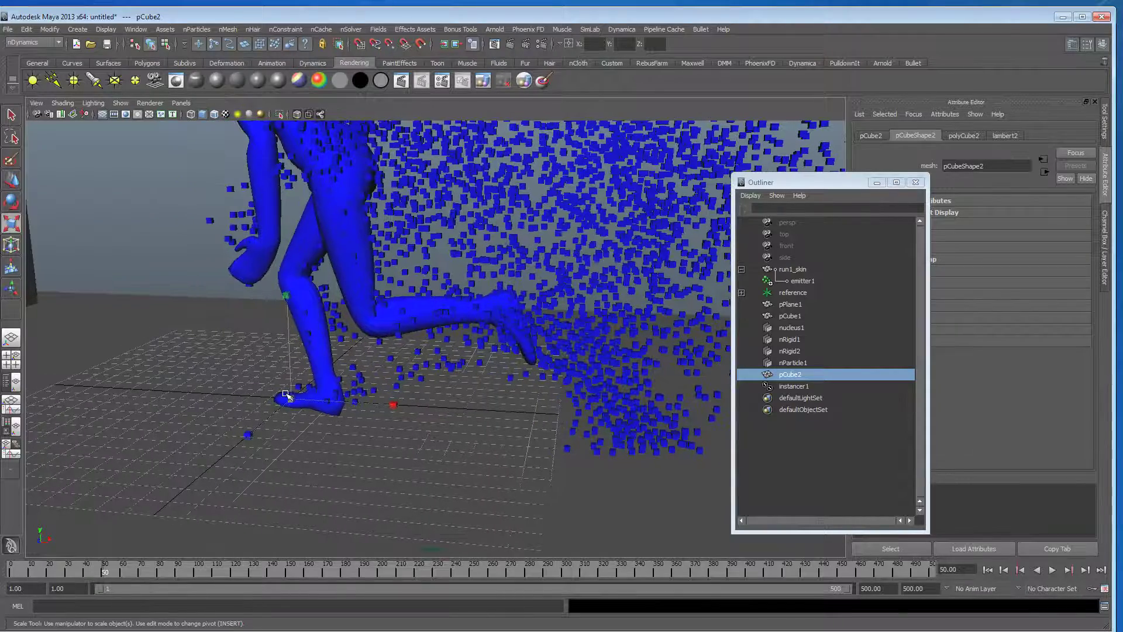
left_click_drag(436, 404, 309, 399, "alt")
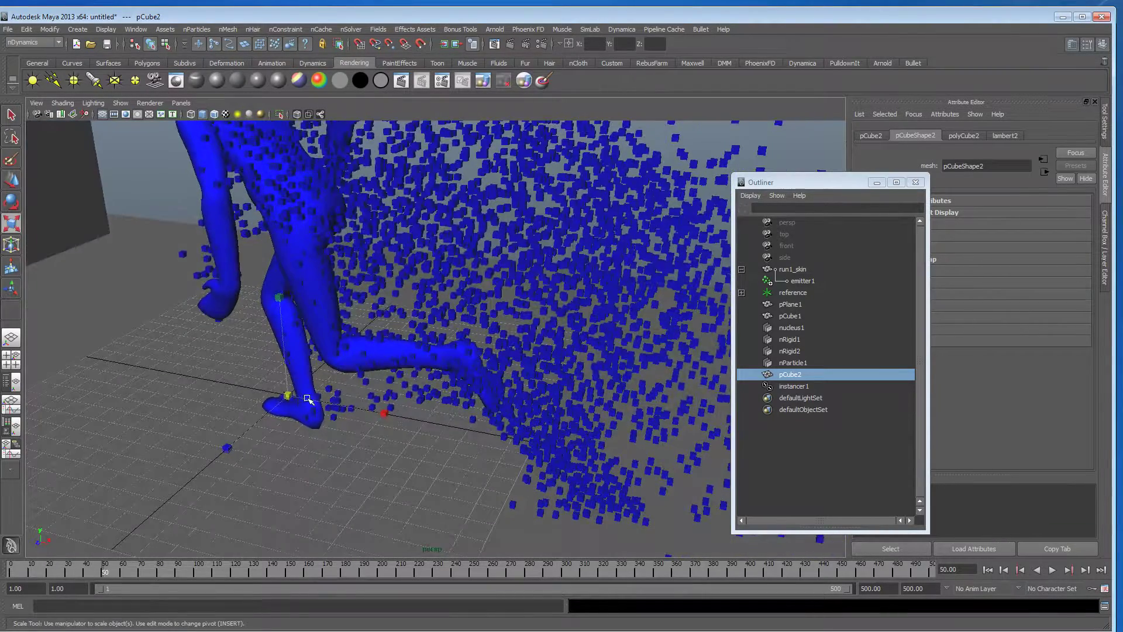
left_click_drag(624, 413, 392, 394, "alt")
right_click_drag(392, 393, 423, 398, "alt")
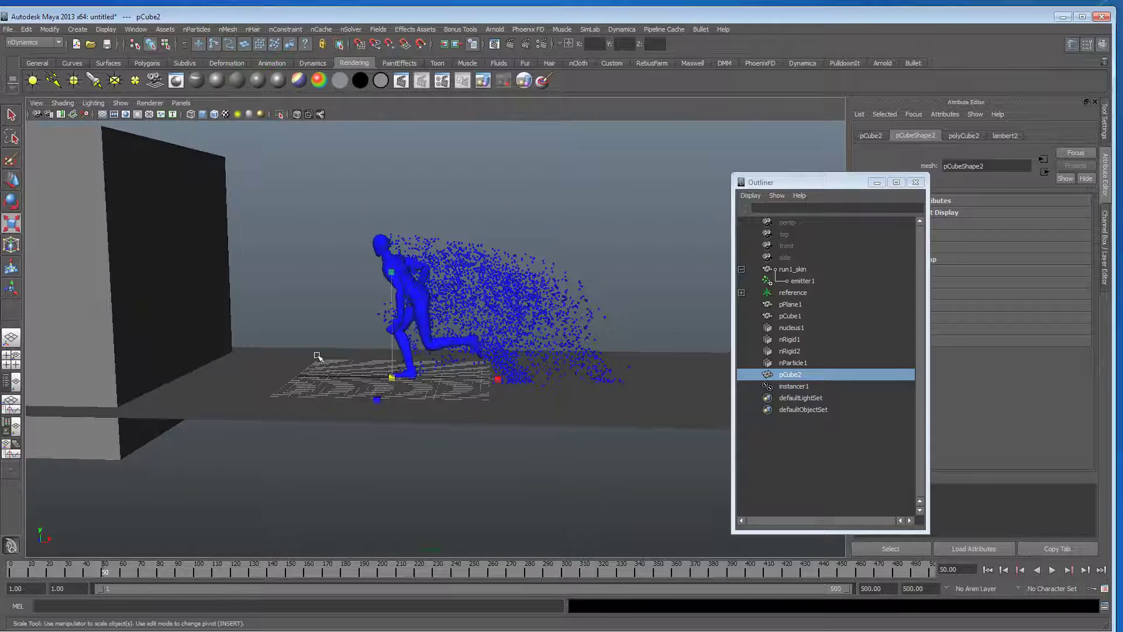
left_click(988, 569)
left_click_drag(848, 185, 963, 173)
left_click(1052, 570)
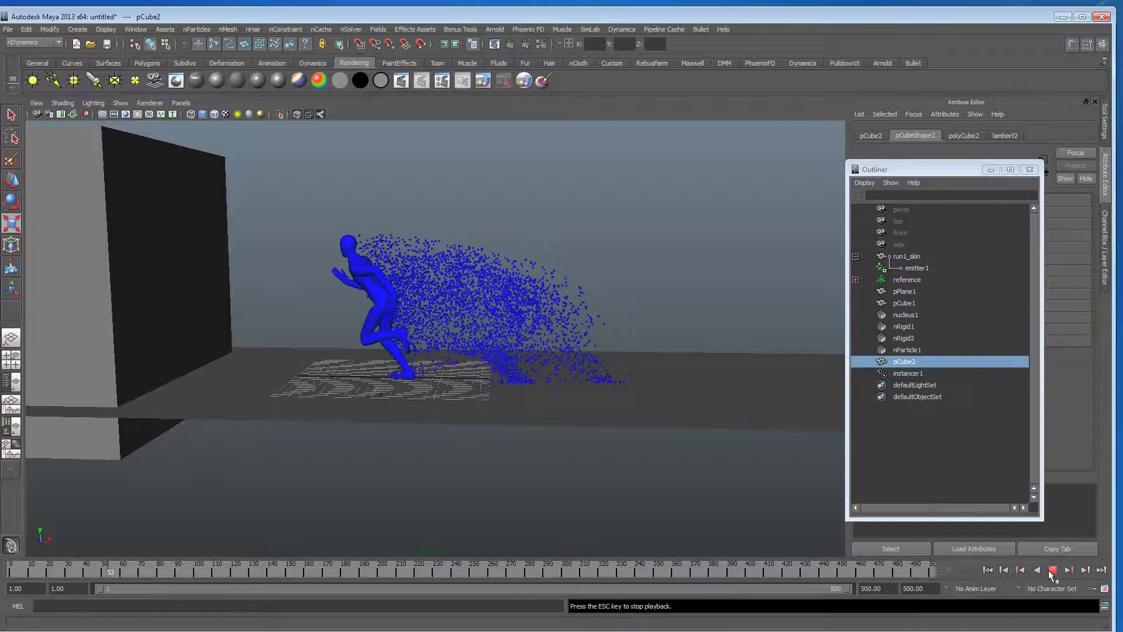
left_click(1052, 570)
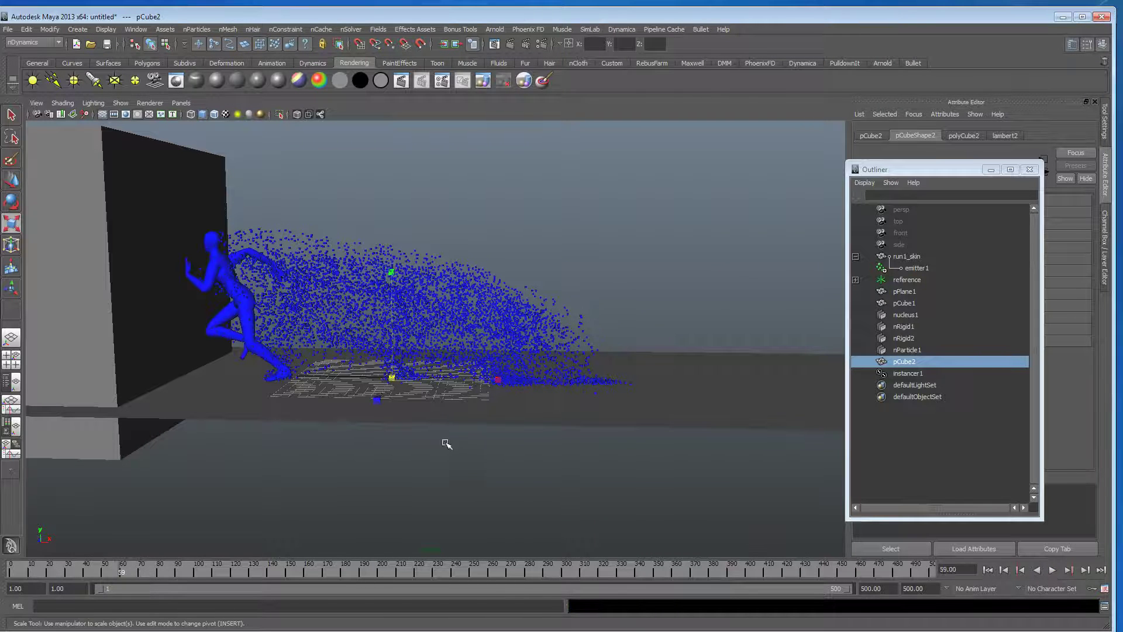
left_click_drag(412, 451, 362, 389, "alt")
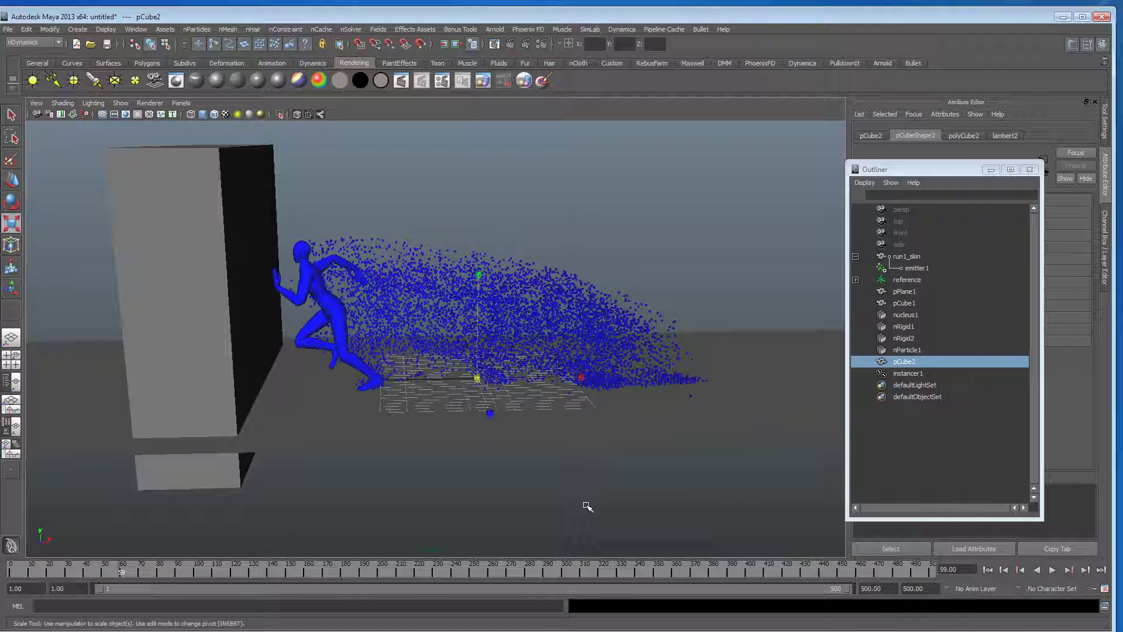
Step: Select emitter1 and move the timeline to frame 60
left_click(916, 268)
left_click_drag(936, 170, 704, 310)
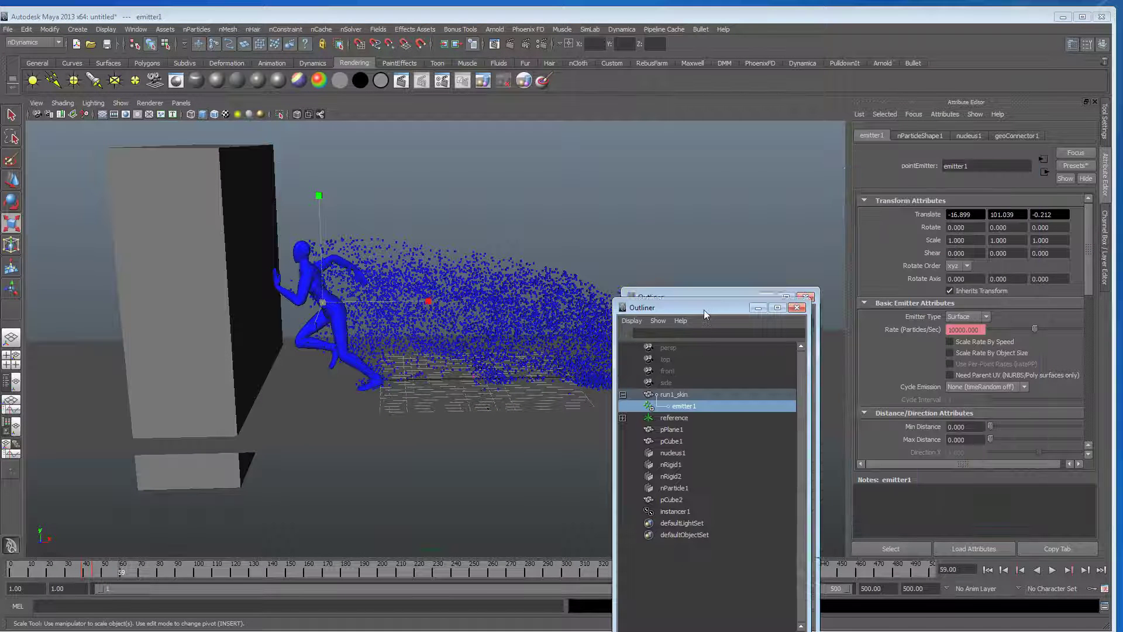
left_click(1000, 570)
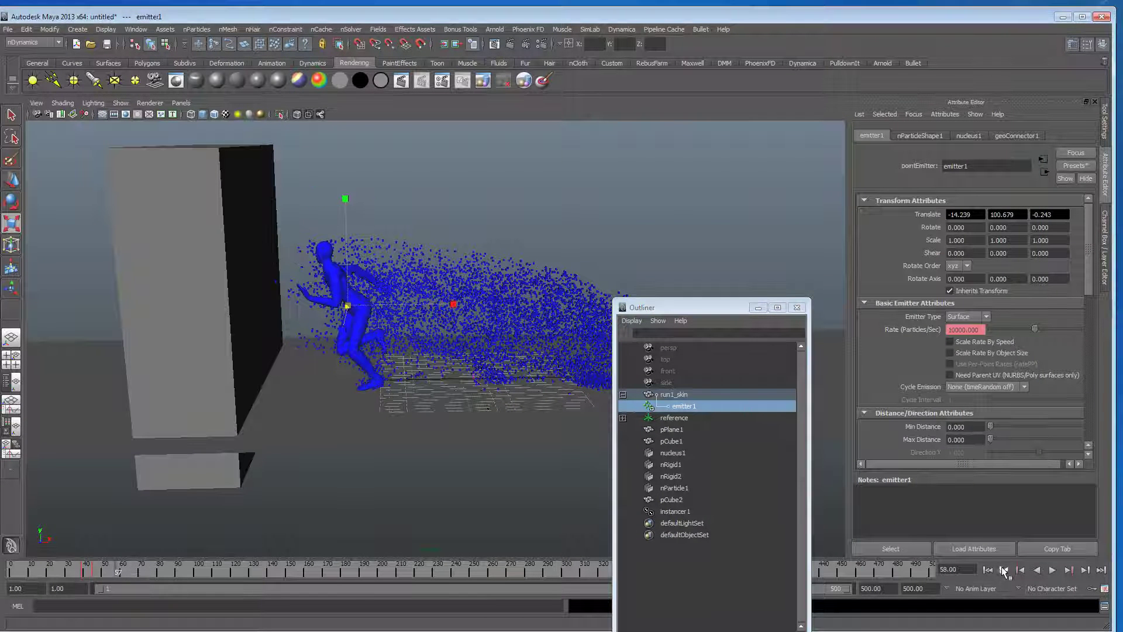
left_click(1001, 569)
left_click(1001, 569)
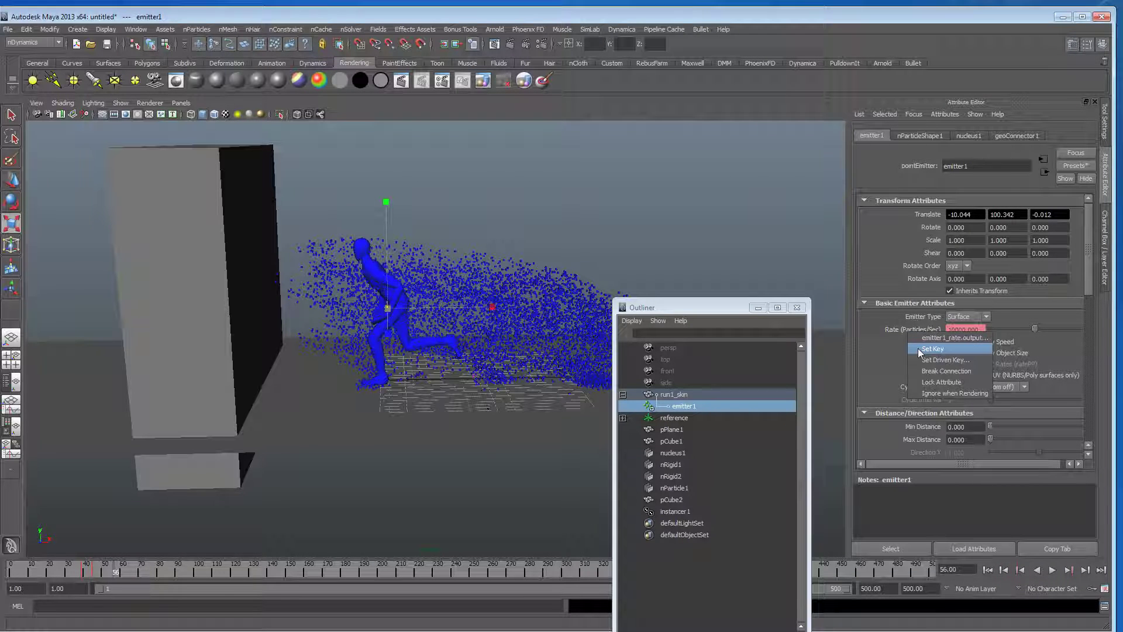
left_click(1086, 569)
left_click(1086, 569)
left_click(1086, 569)
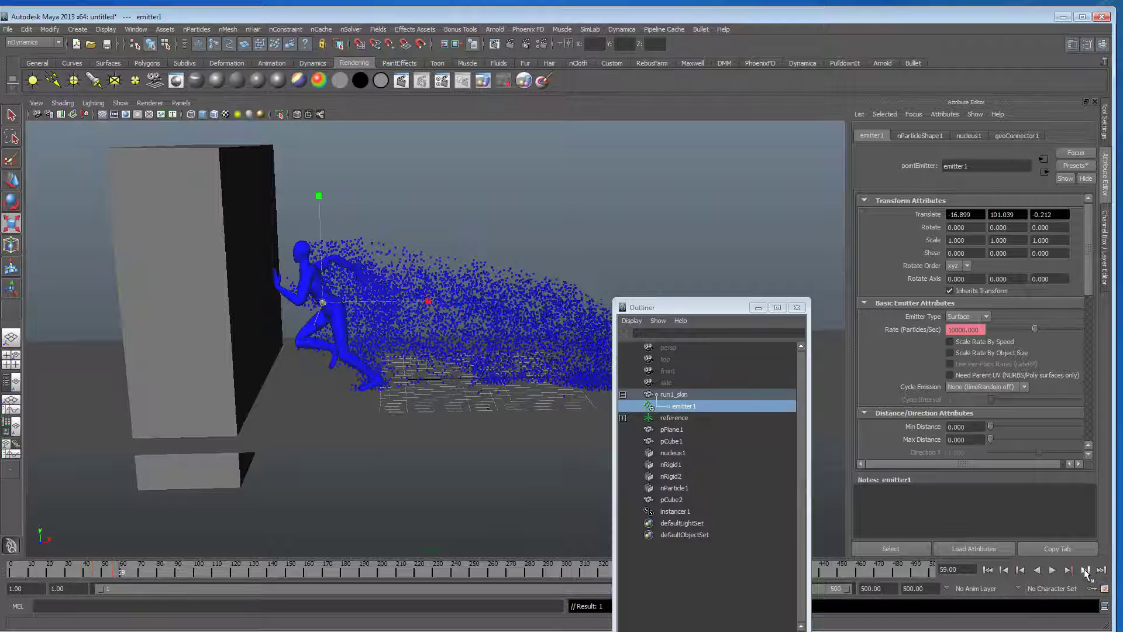
left_click(1084, 569)
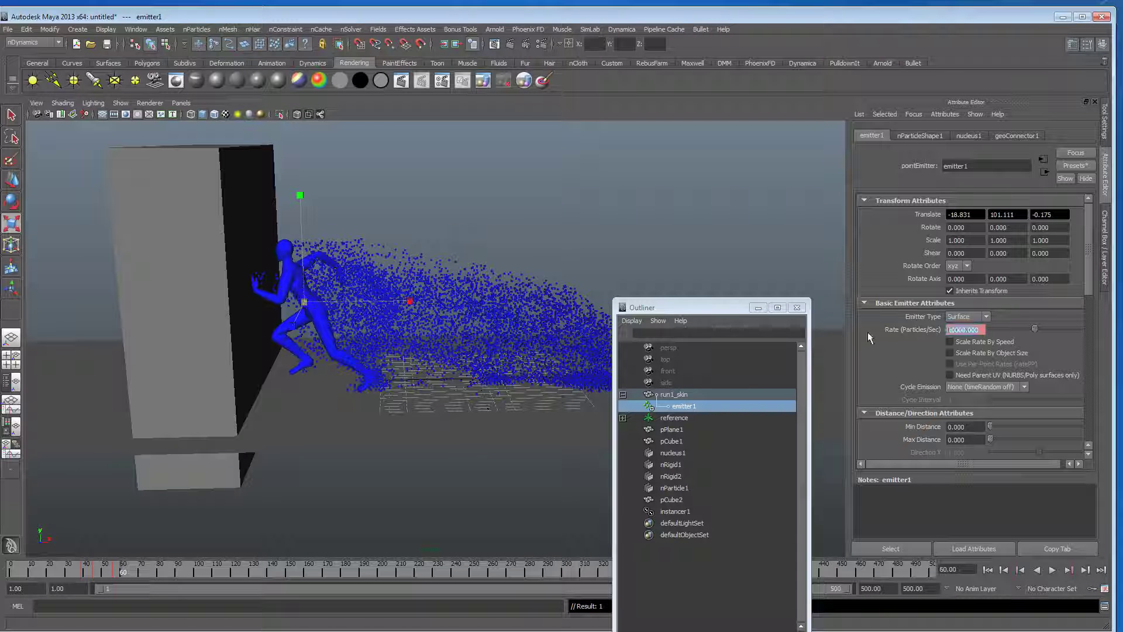
Step: Set emitter1's Rate to 0 and key it at frame 60
type("0")
key("Return")
right_click(889, 329)
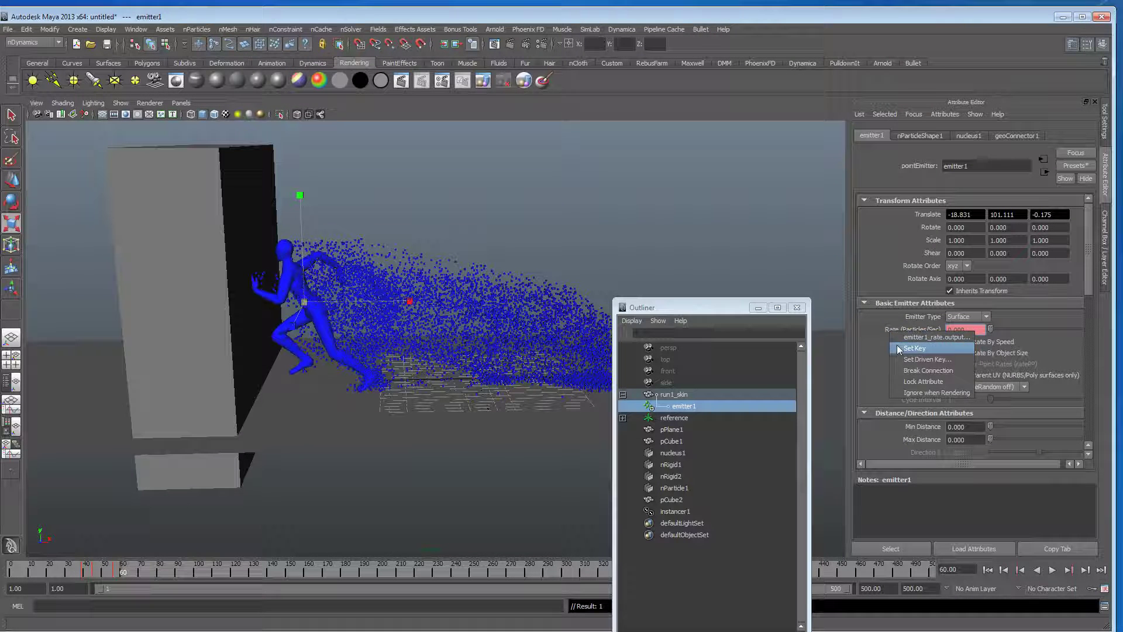
left_click(915, 348)
Step: Replay from frame 1 to confirm emission stops near the wall, then rewind
left_click_drag(702, 307, 696, 471)
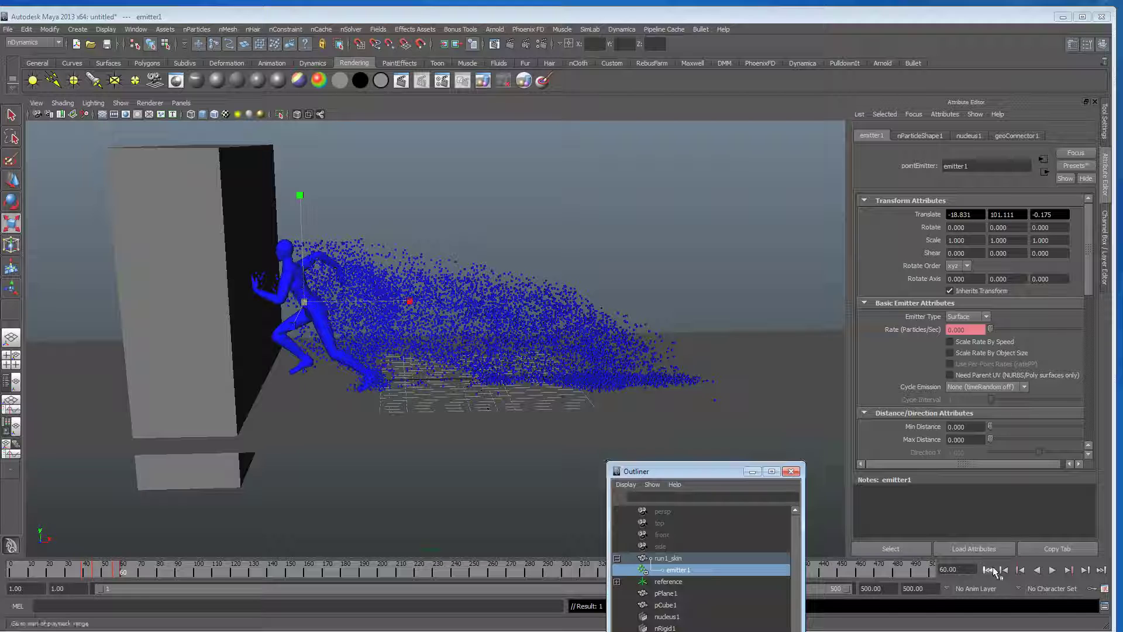
left_click(988, 570)
left_click(1052, 569)
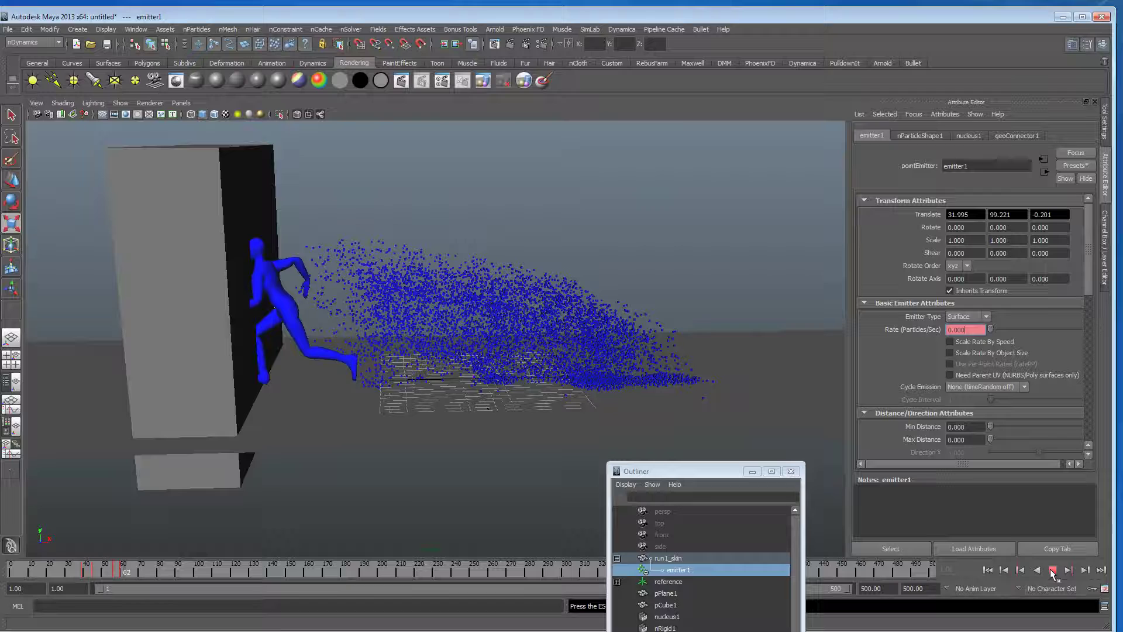
left_click(1053, 570)
left_click_drag(421, 358, 471, 411, "alt")
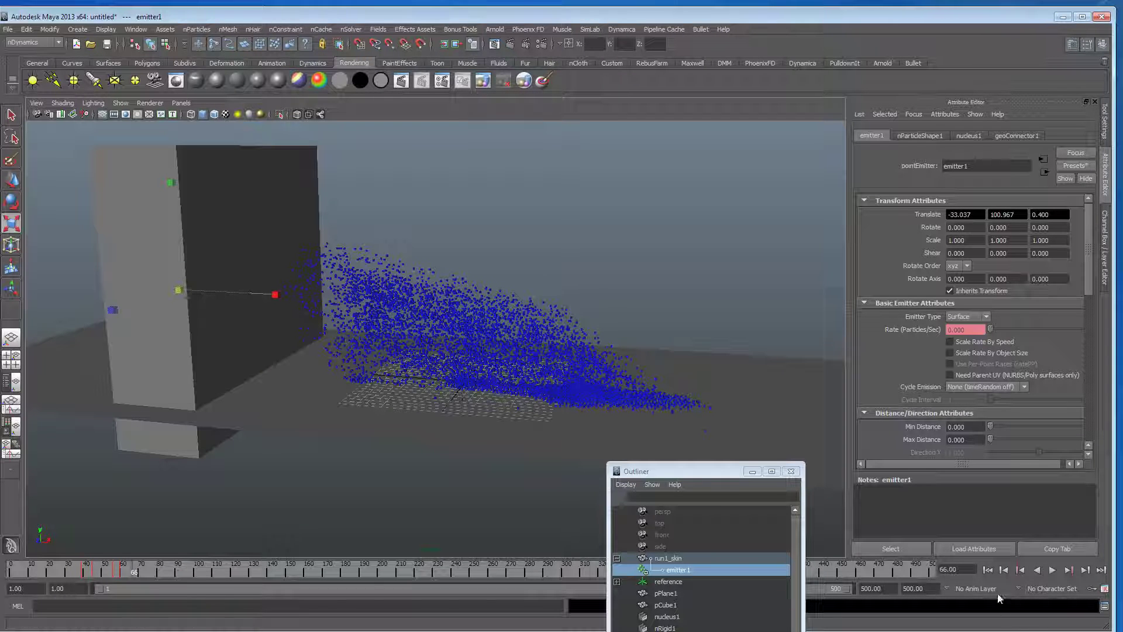
left_click(988, 569)
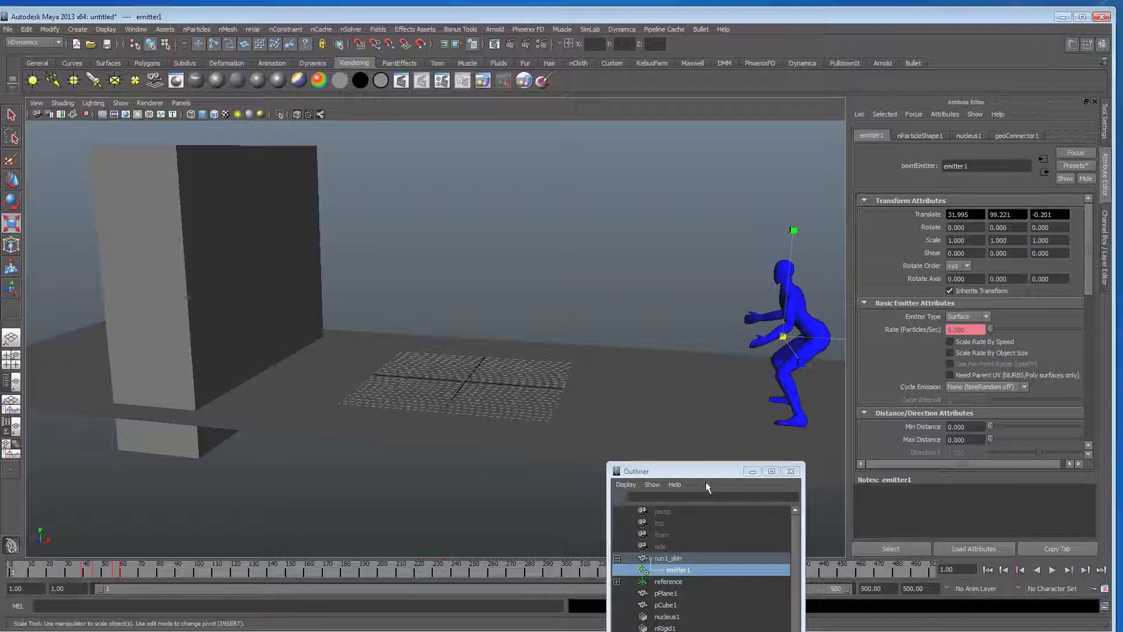
left_click_drag(695, 473, 669, 311)
Step: Set nParticle1's Emission Inherit Factor to 0.241
left_click(638, 492)
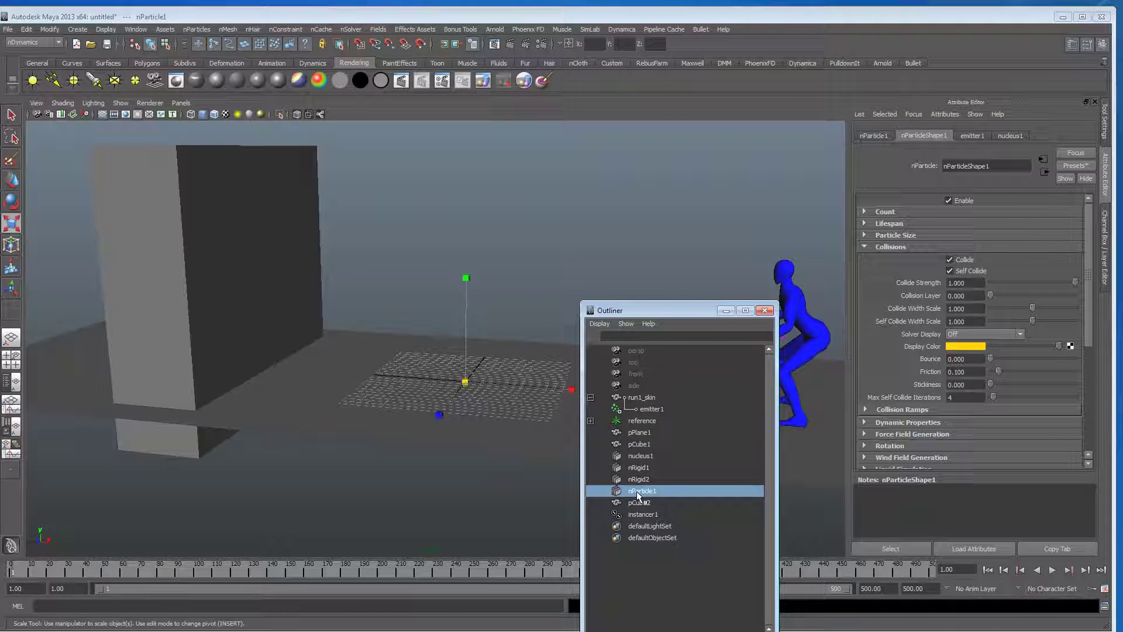
scroll(890, 342, "down", 3)
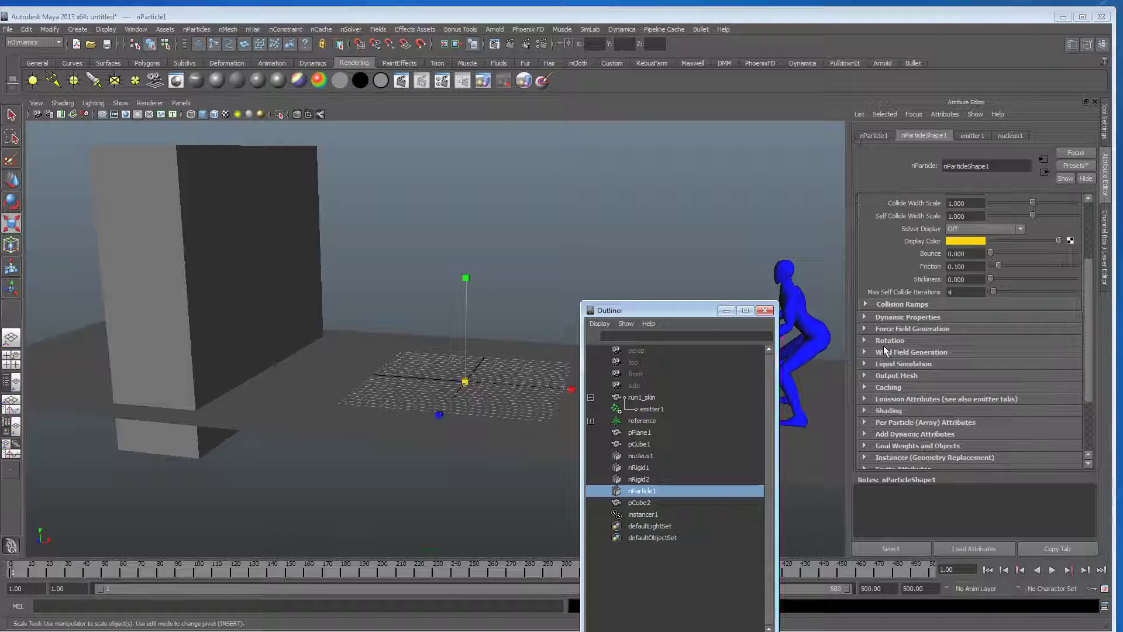
scroll(883, 346, "down", 3)
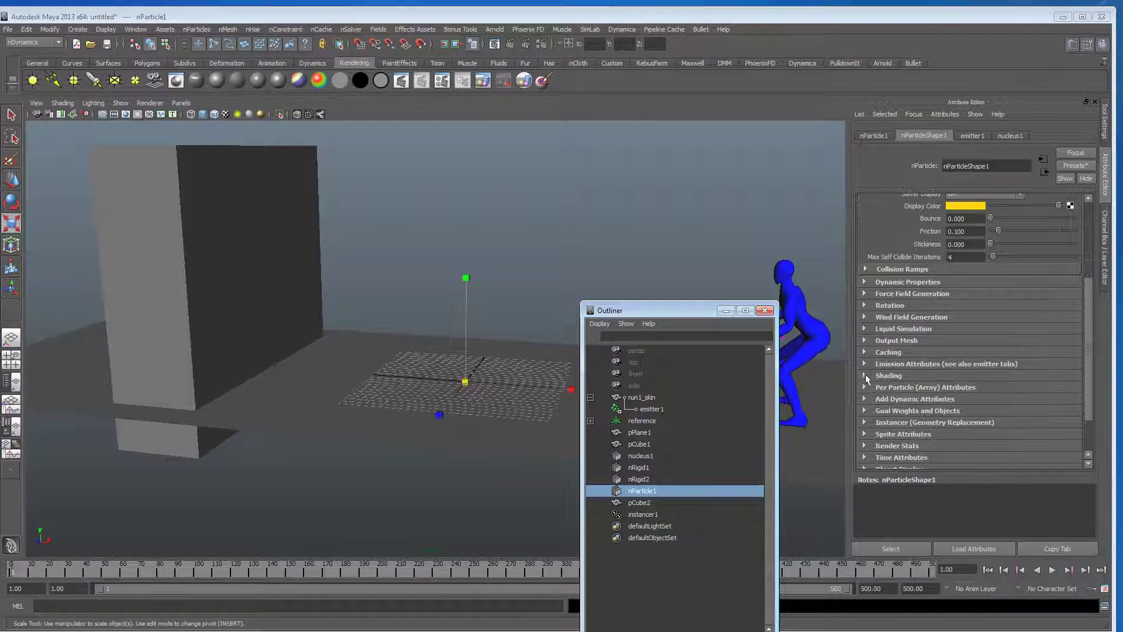
left_click(903, 364)
scroll(879, 391, "down", 2)
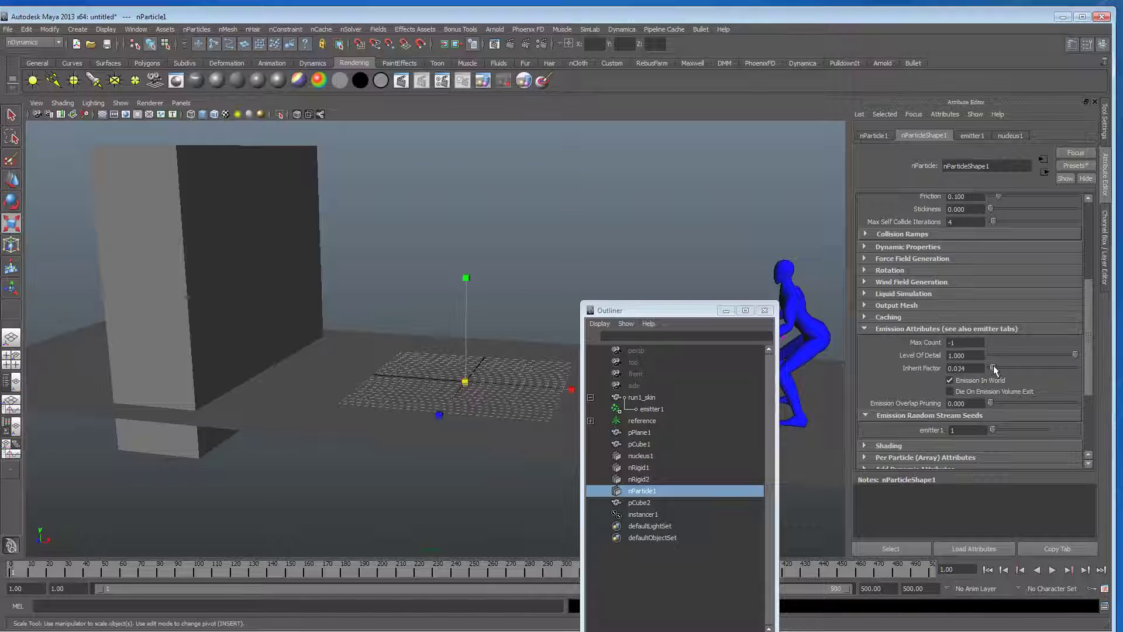
left_click_drag(1007, 369, 1010, 368)
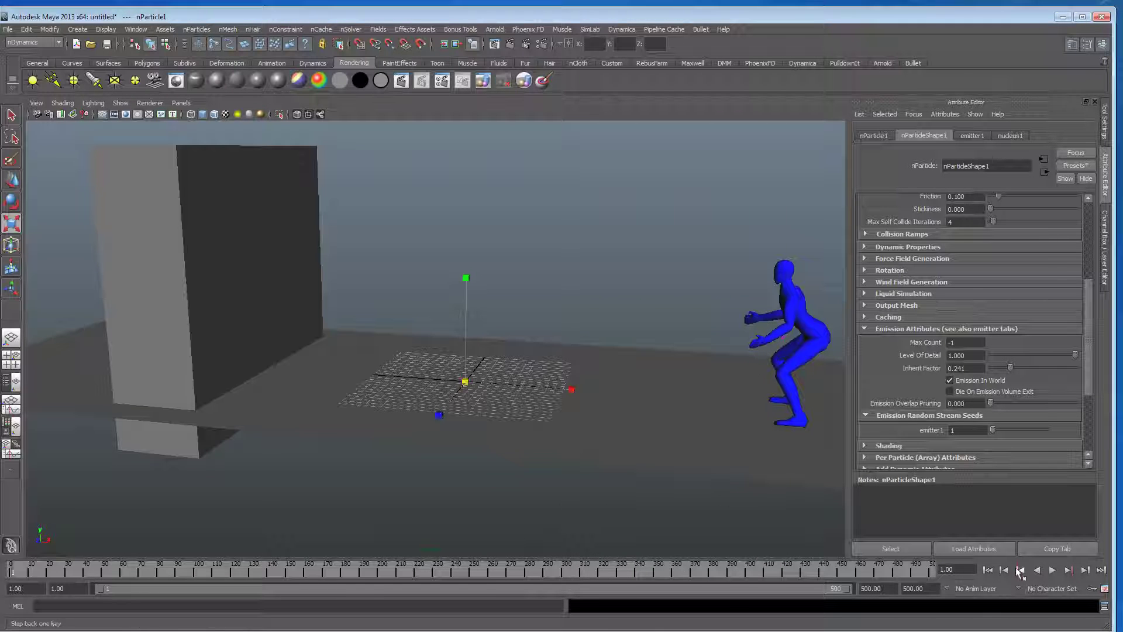
Step: Play the simulation to frame 73 and orbit around the particle cloud to review it
left_click(1053, 570)
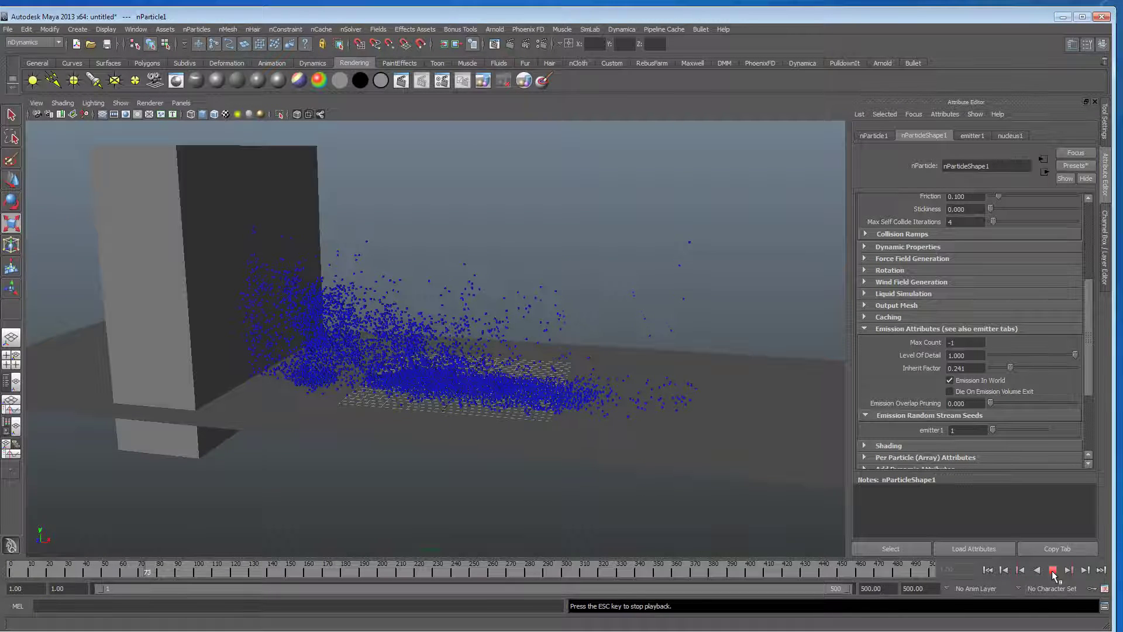
left_click(1053, 571)
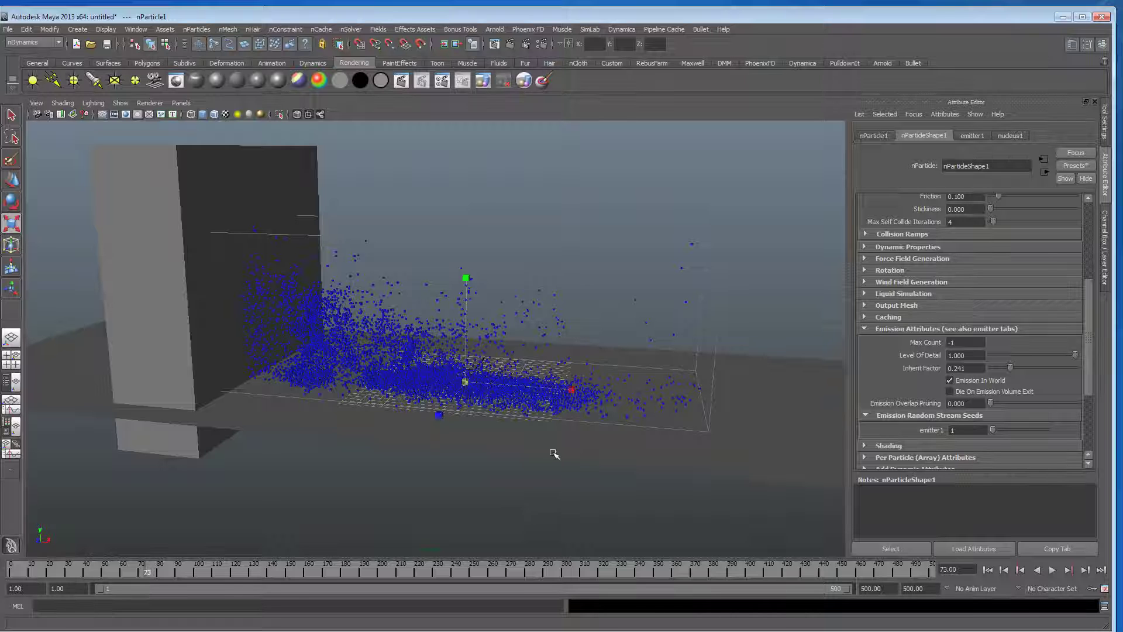
left_click_drag(644, 458, 654, 456, "alt")
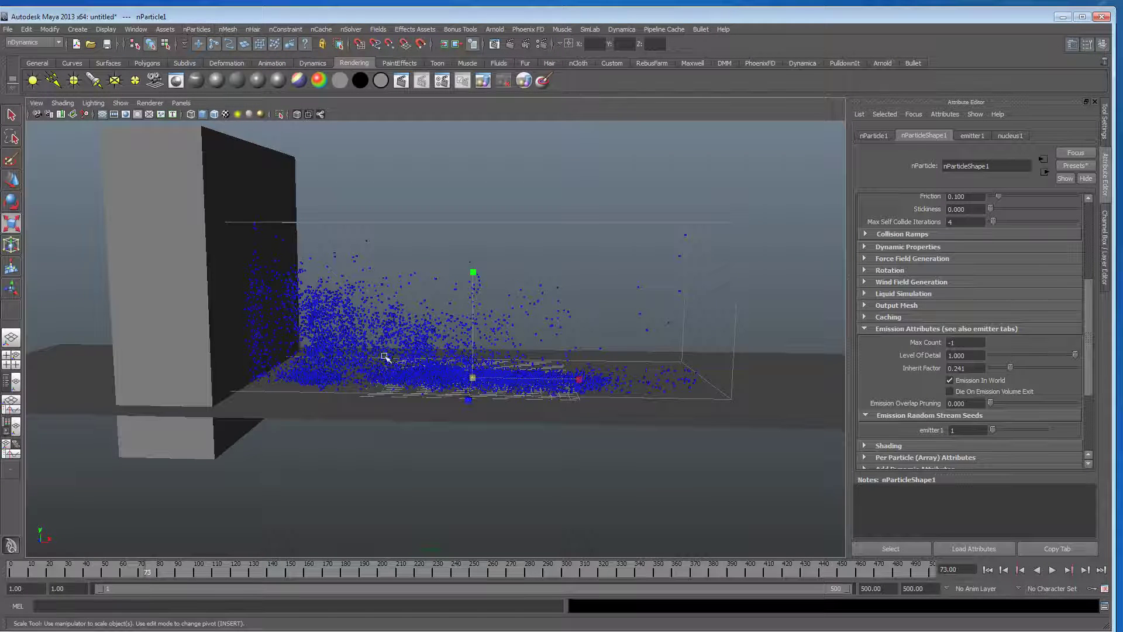
mouse_move(374, 386)
left_mouse_down("alt")
mouse_move(353, 388)
mouse_move(362, 393)
left_mouse_up("alt")
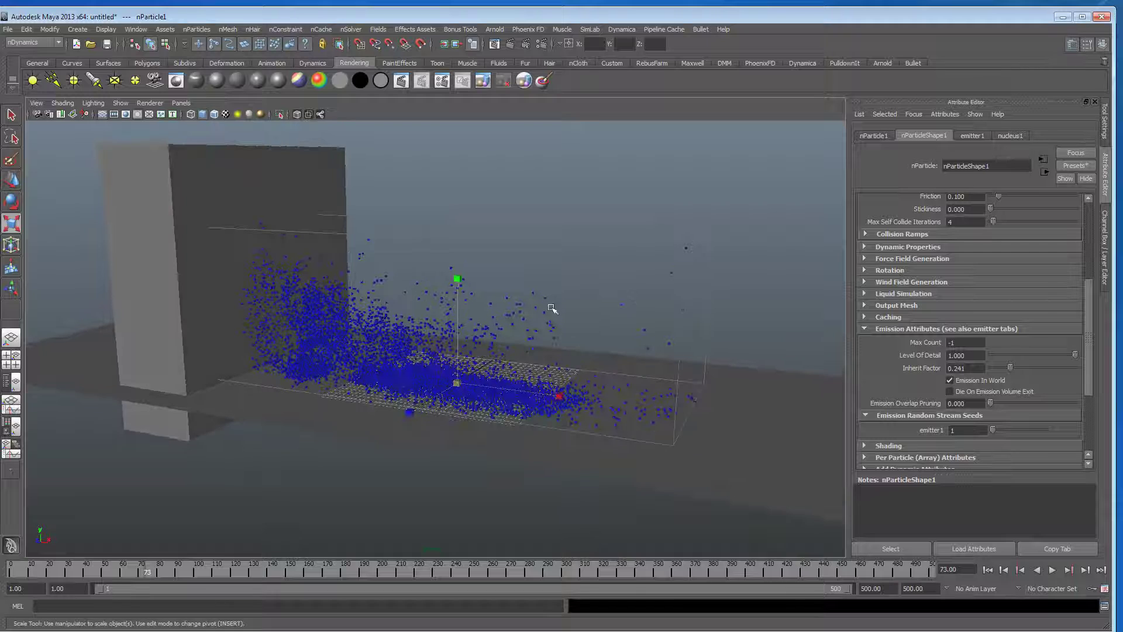
left_click_drag(553, 308, 708, 416, "alt")
right_click_drag(707, 416, 532, 338, "alt")
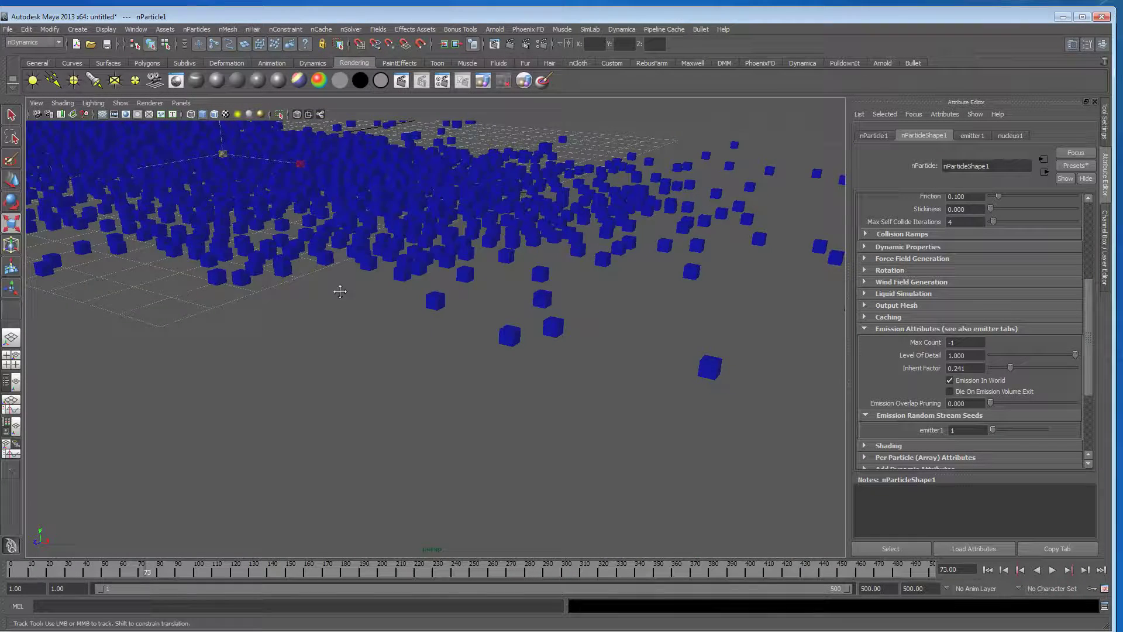
right_click_drag(340, 292, 220, 329, "alt")
left_click_drag(221, 328, 369, 342, "alt")
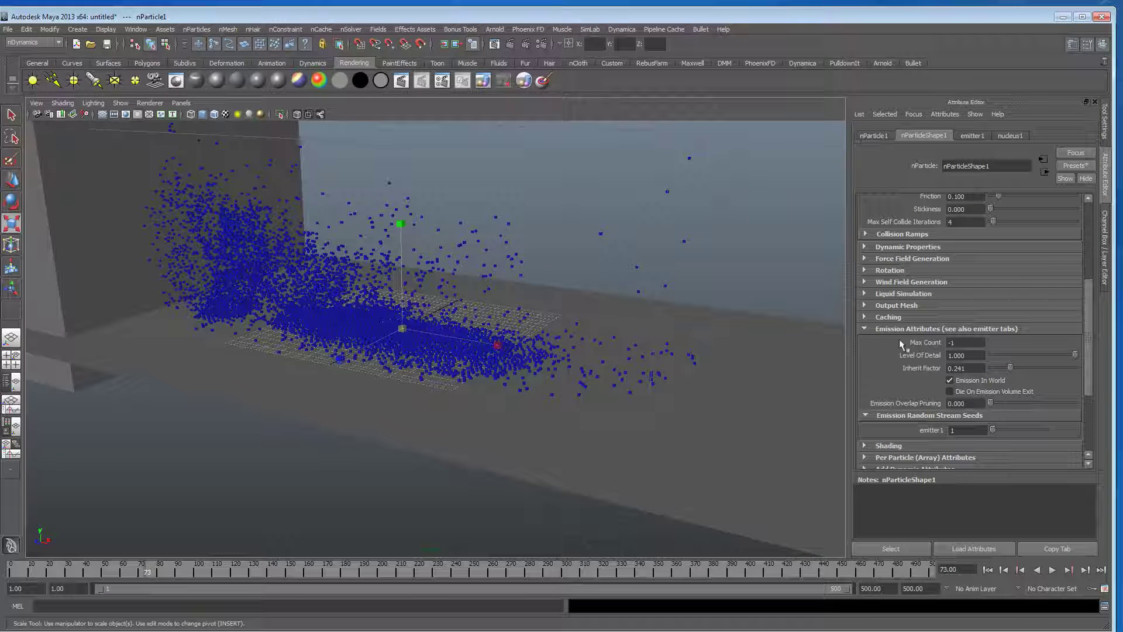
Step: Turn on Compute Rotation in nParticleShape1's Rotation settings
left_click(873, 329)
scroll(979, 342, "down", 1)
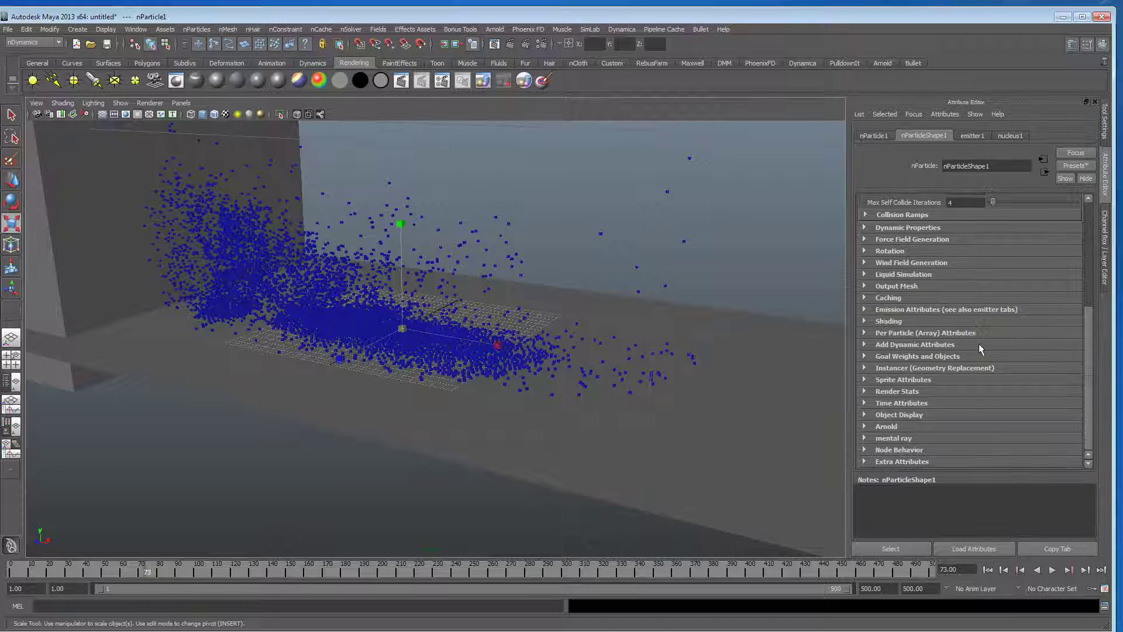
scroll(939, 391, "up", 4)
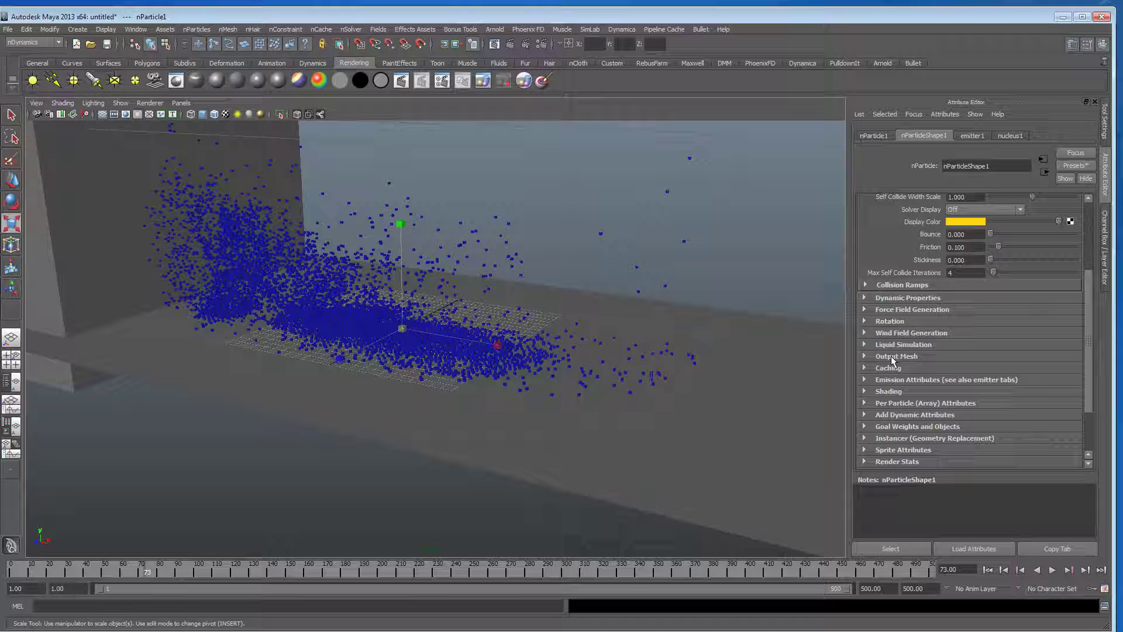
left_click(890, 322)
left_click(950, 334)
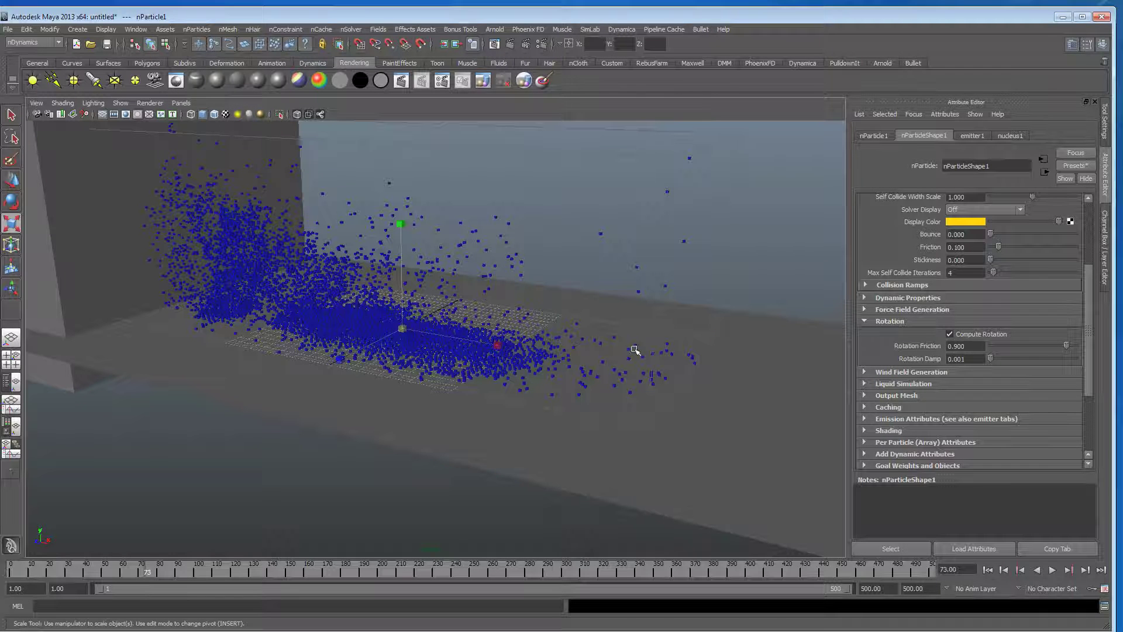
Step: Replay the simulation from the start and stop at frame 58
left_click(987, 570)
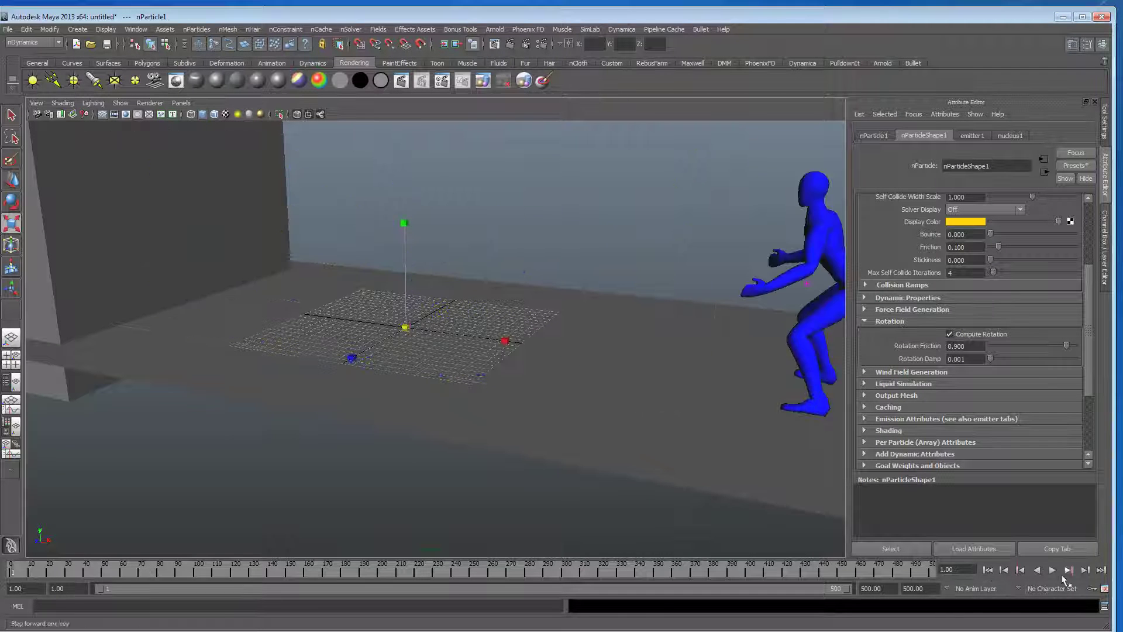
left_click(1052, 570)
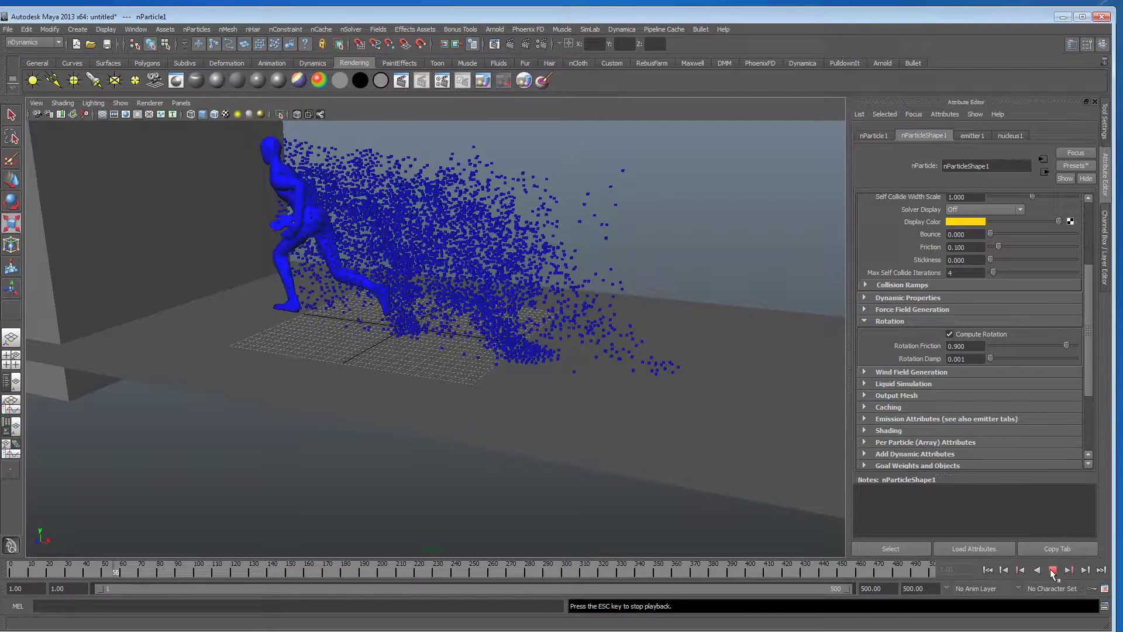
left_click(1052, 571)
scroll(712, 450, "up", 5)
scroll(712, 451, "down", 5)
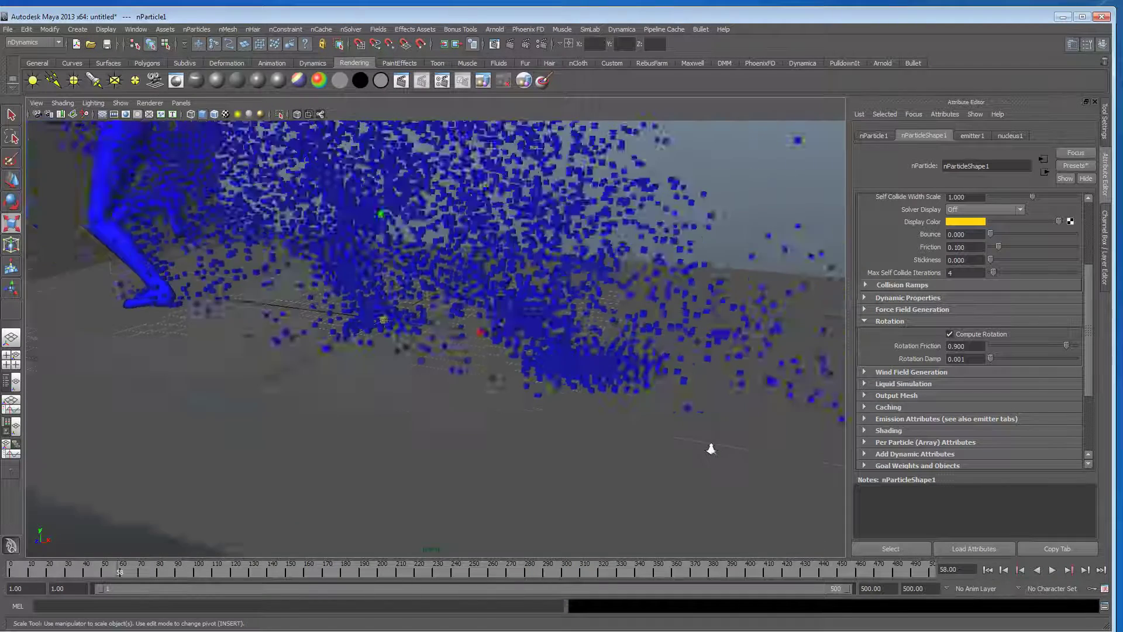
scroll(916, 393, "down", 2)
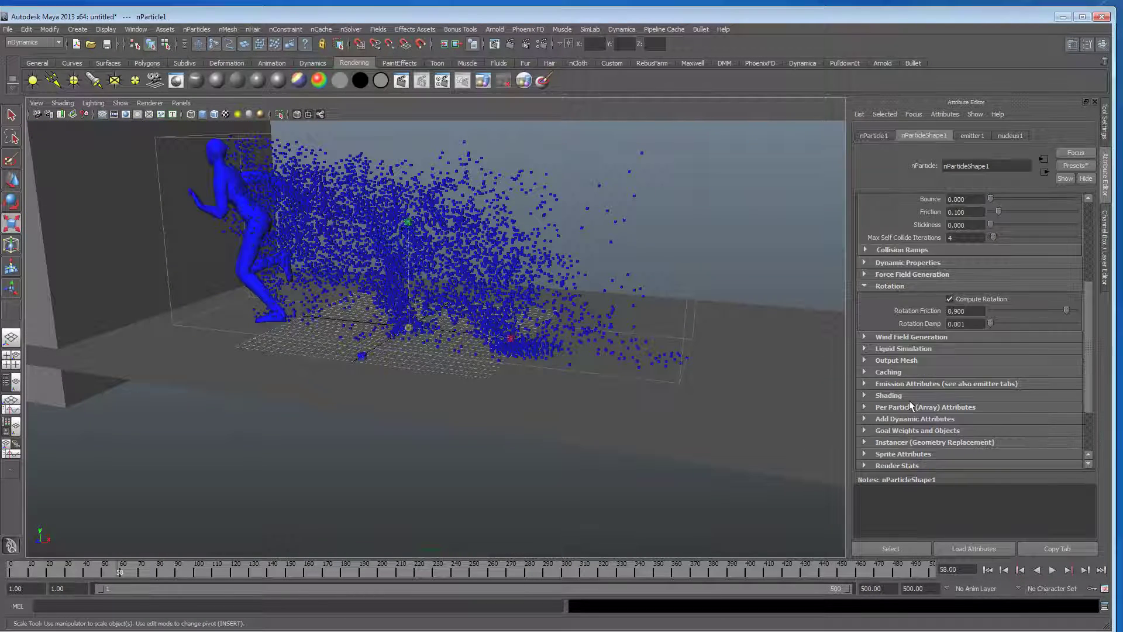
Step: Under Instancer (Geometry Replacement), set the Rotation option to rotationPP
scroll(910, 408, "down", 1)
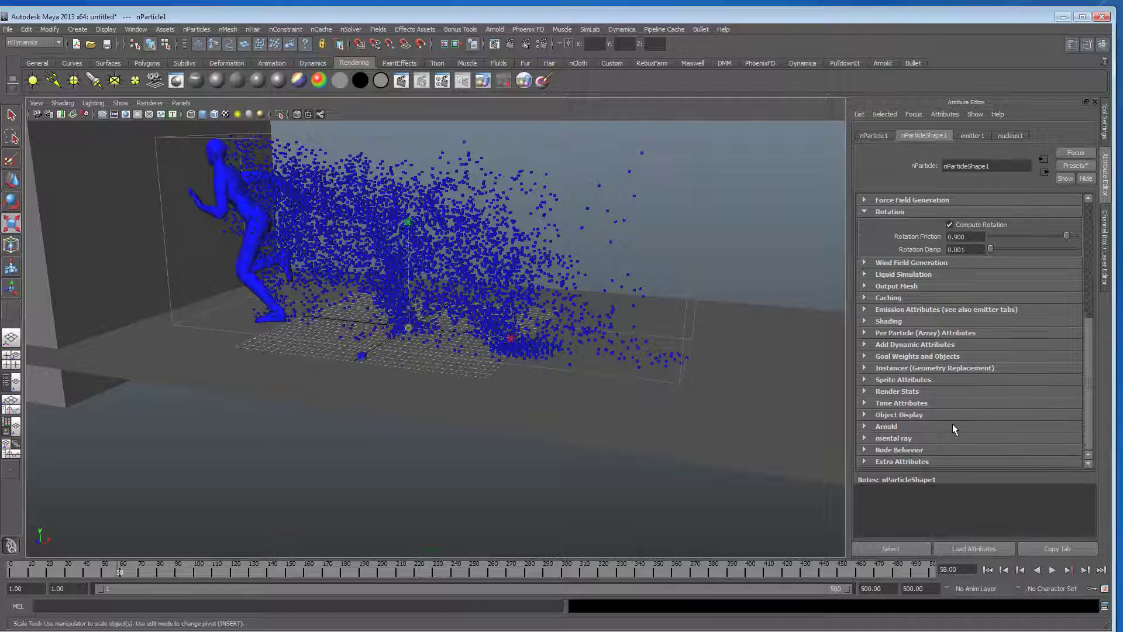
left_click(950, 370)
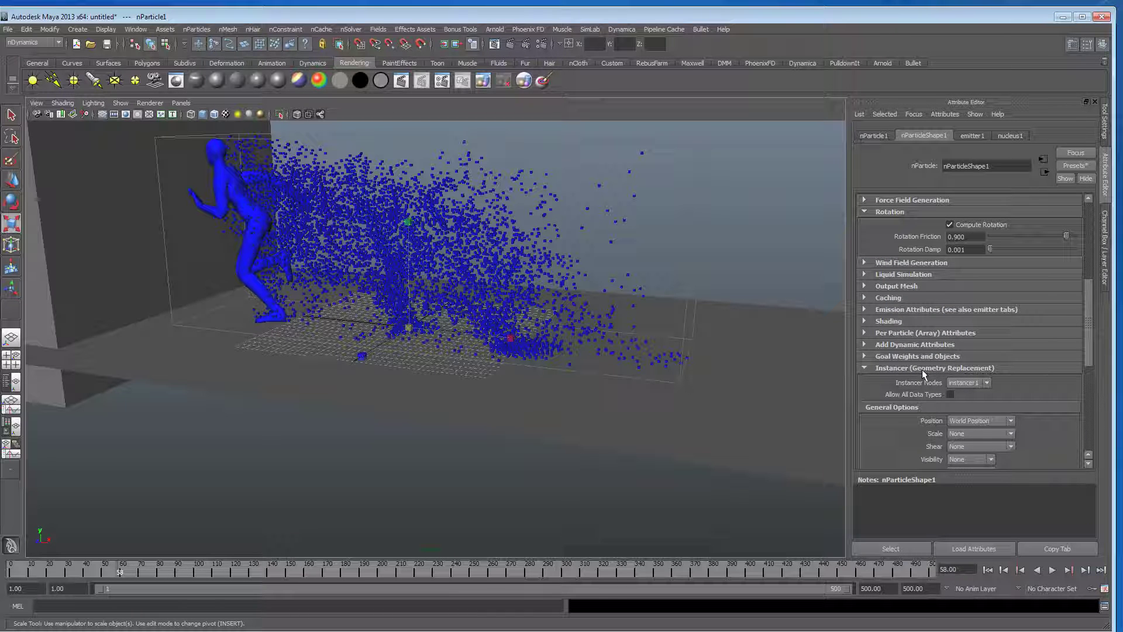
scroll(922, 370, "down", 3)
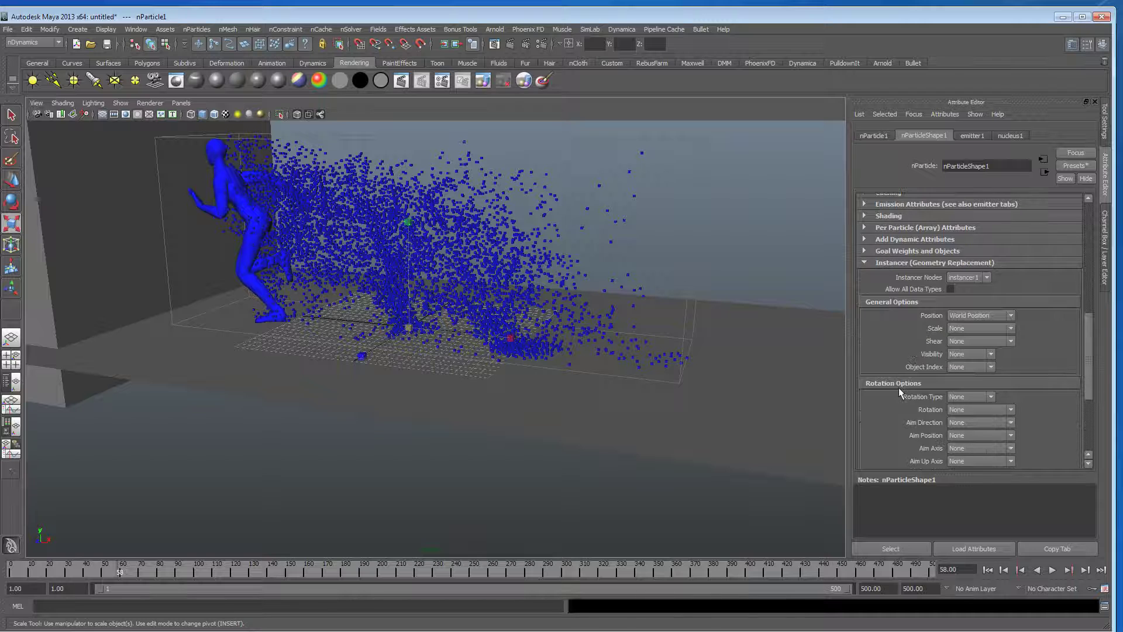
left_click(963, 409)
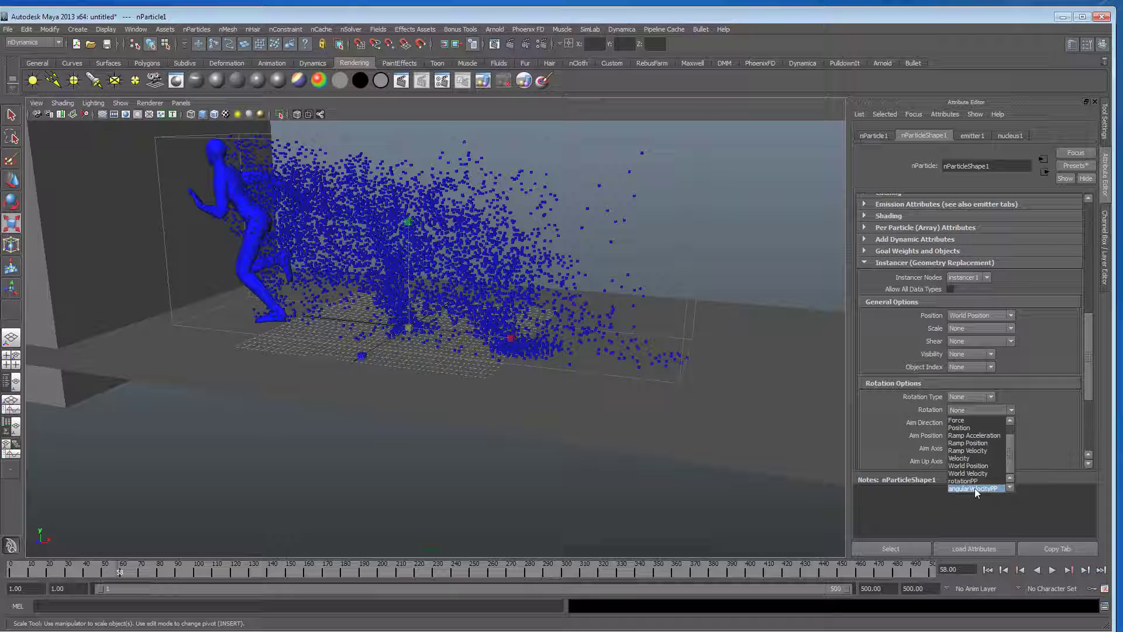
left_click(972, 482)
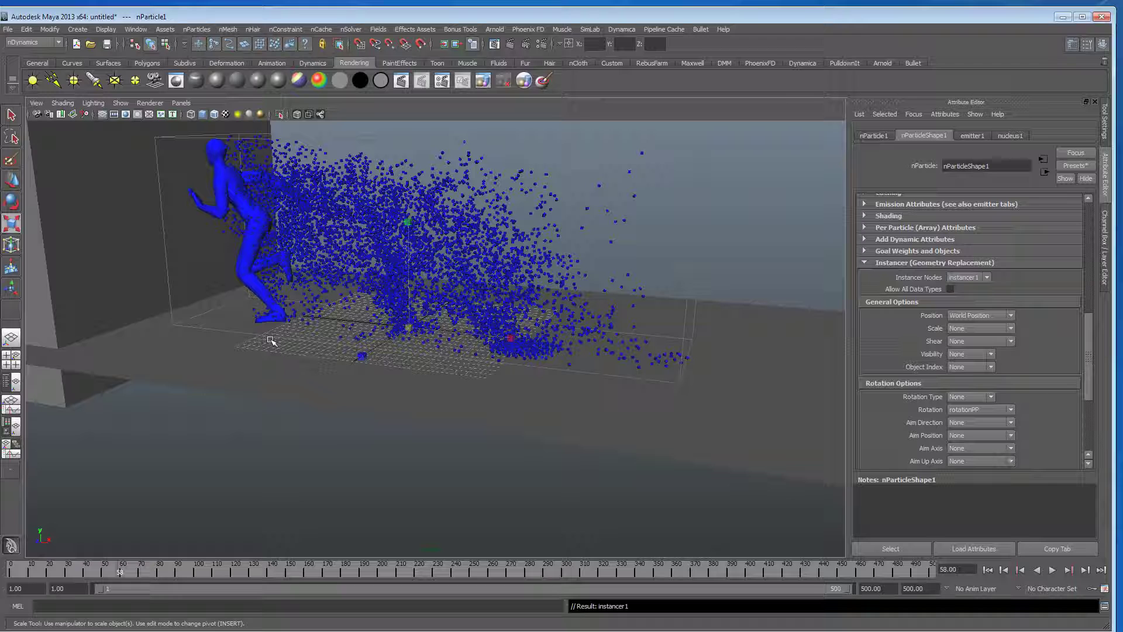
scroll(908, 421, "down", 3)
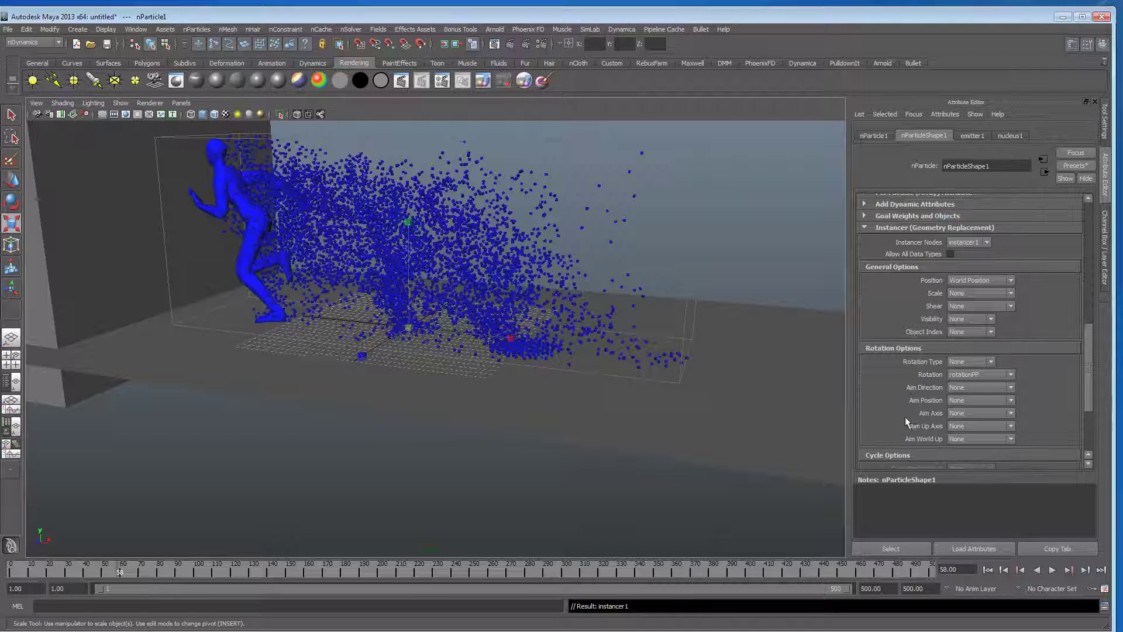
scroll(954, 389, "up", 10)
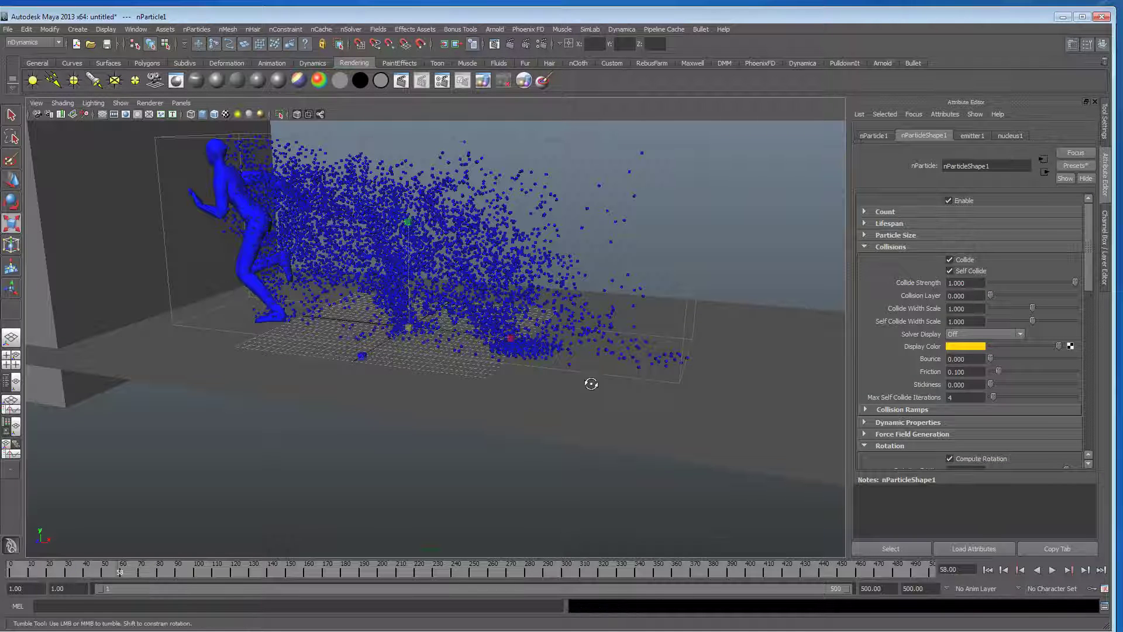
Step: Replay the simulation twice from frame 1, stopping at frame 54
left_click_drag(592, 380, 574, 439, "alt")
left_click(1022, 571)
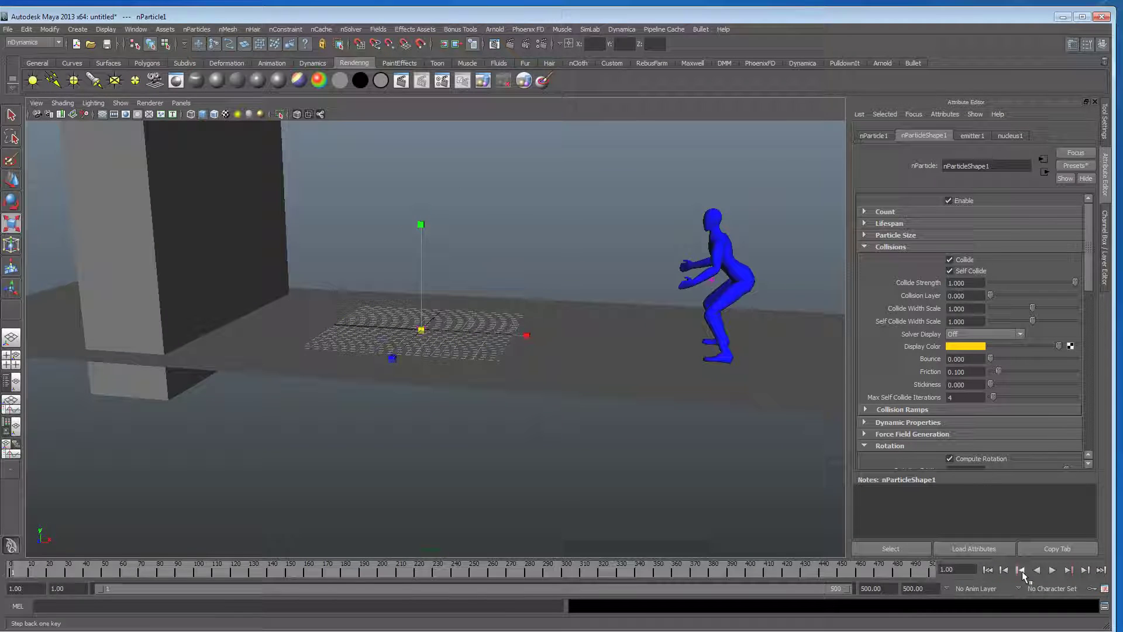
left_click(1054, 570)
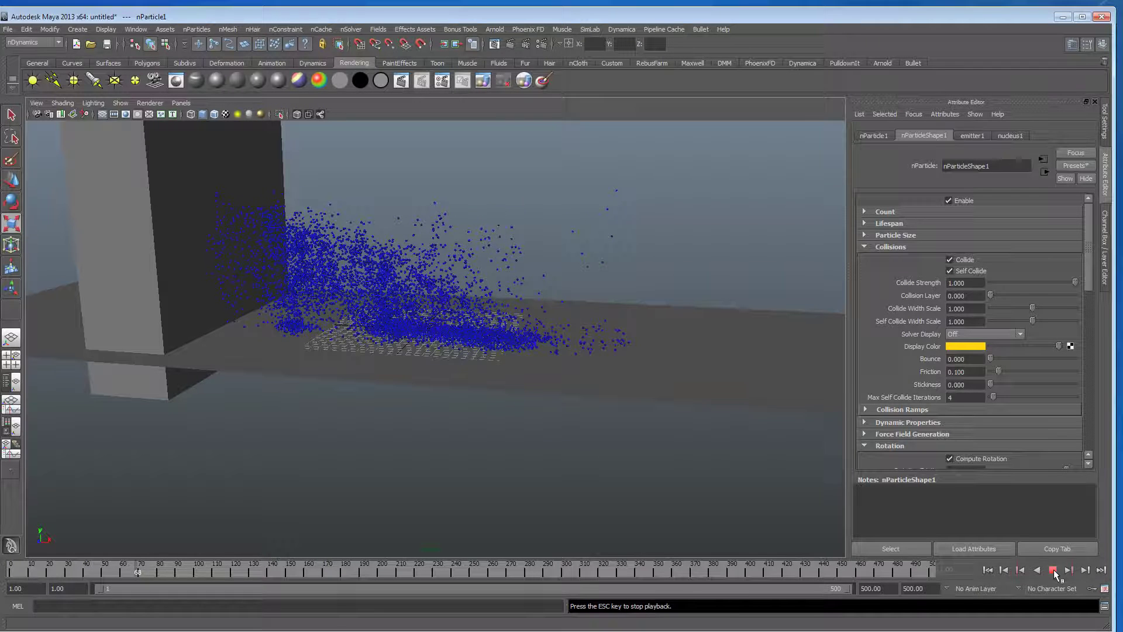
left_click(1055, 570)
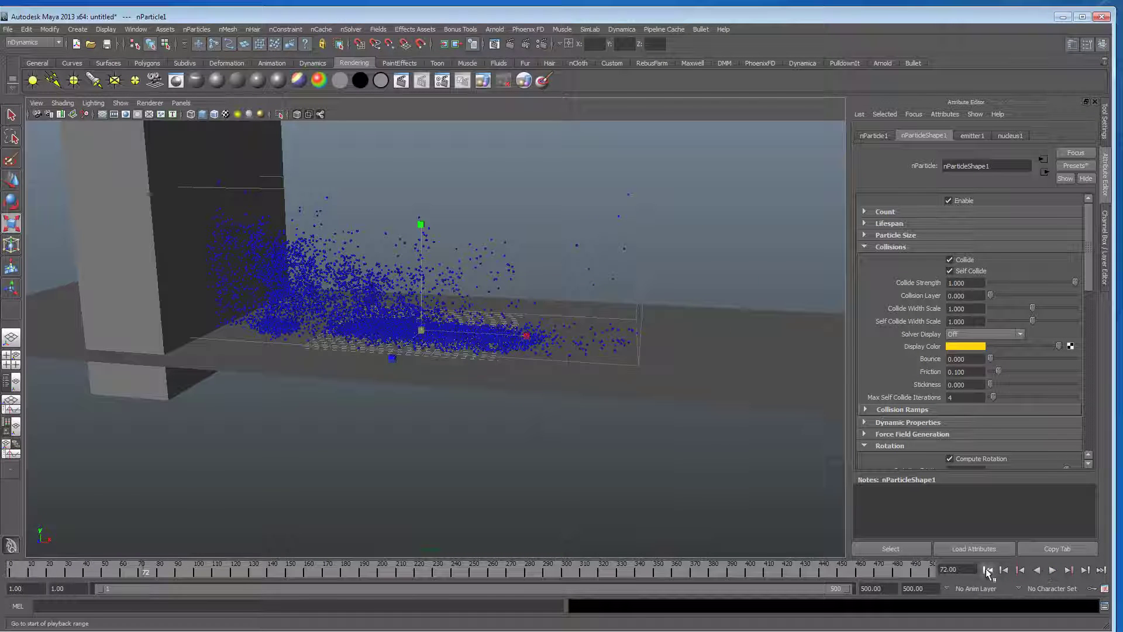
key("alt+shift+v")
left_click(1054, 570)
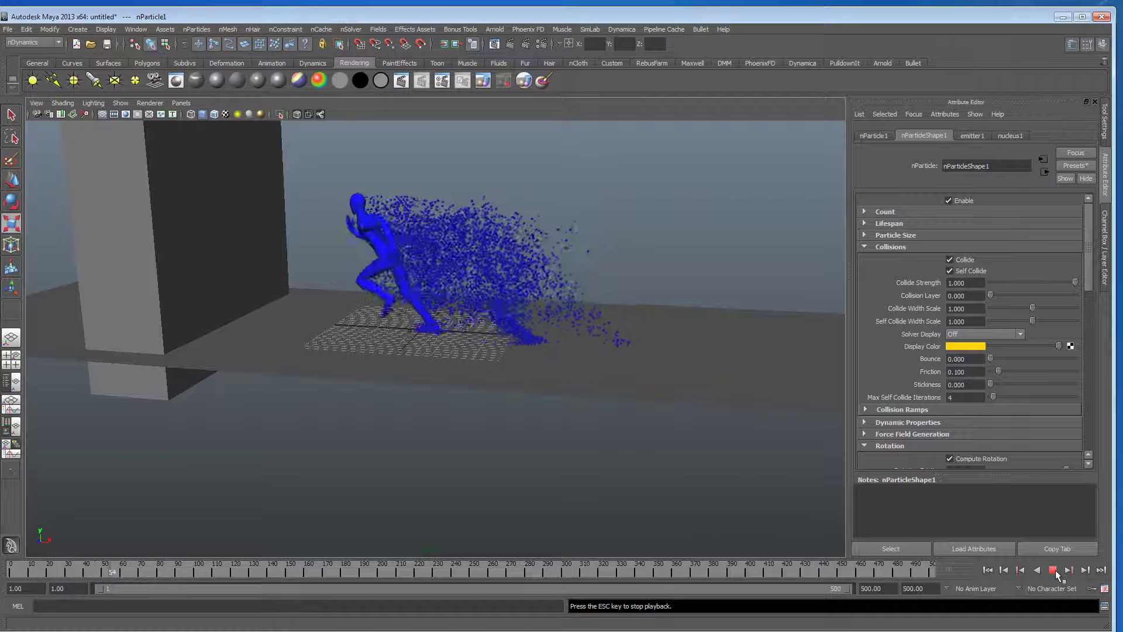
left_click(1055, 569)
Step: Replay once more from frame 1 and stop at frame 48
key("r")
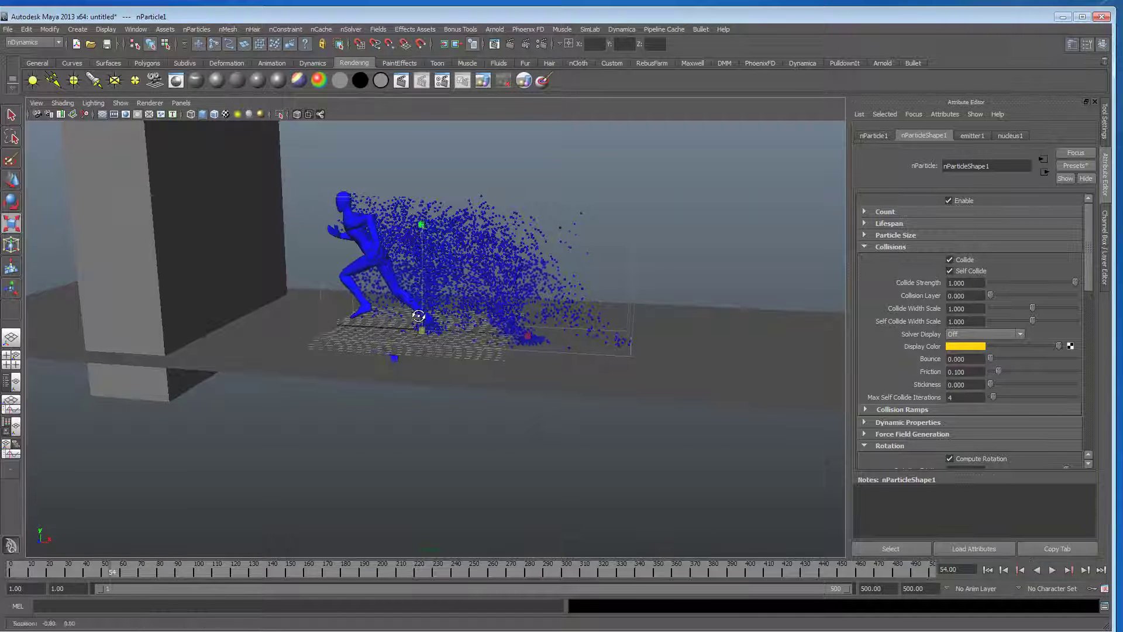
left_click_drag(407, 314, 418, 317, "alt")
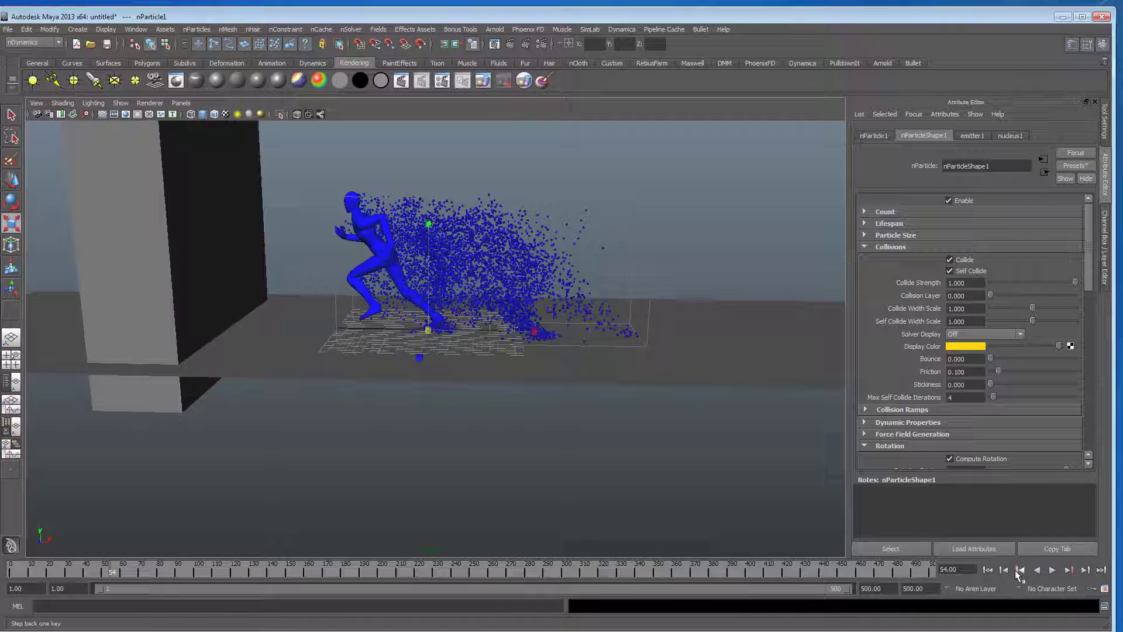
left_click(988, 570)
left_click(1053, 570)
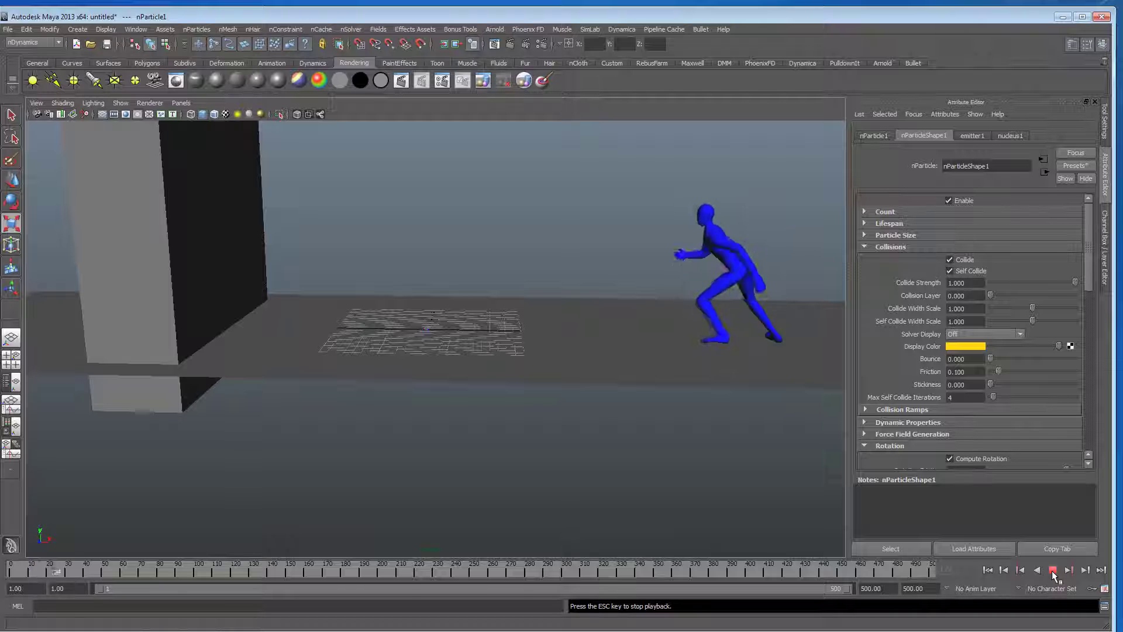
left_click(1053, 570)
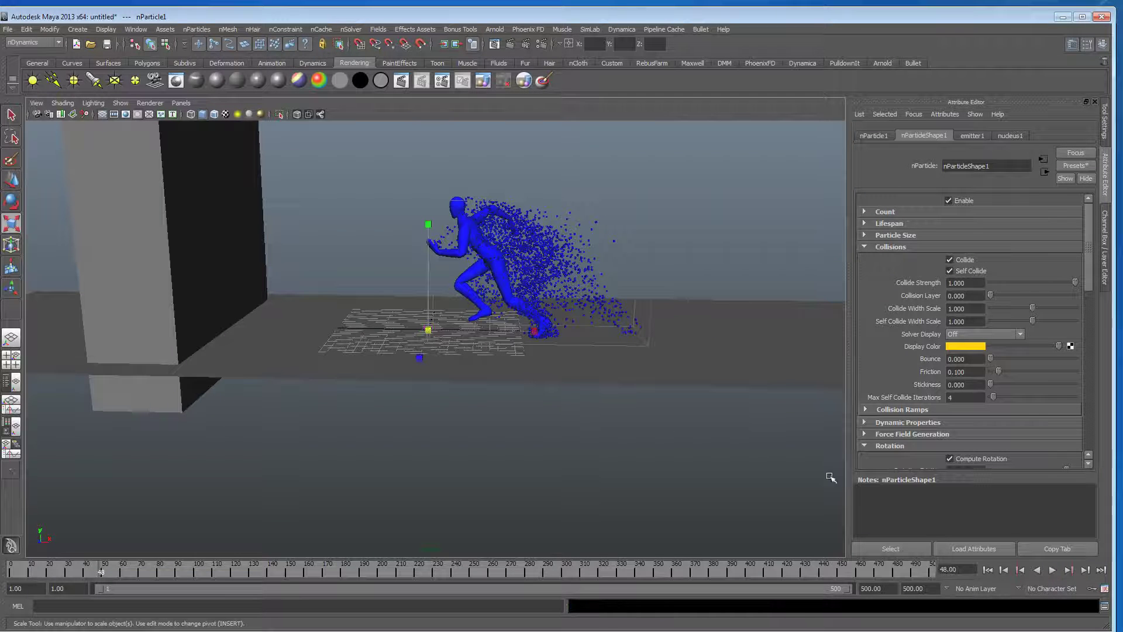
Step: Key run1_skin's Visibility as on at frame 48
left_click(446, 219)
left_click(1104, 232)
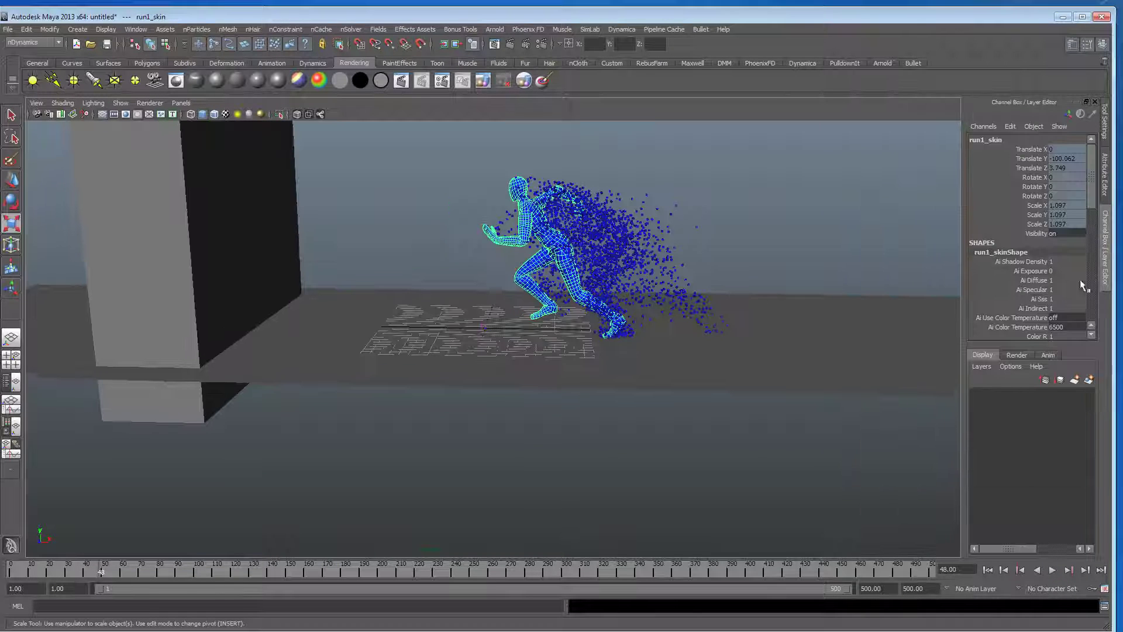
right_click(1031, 234)
left_click(1039, 246)
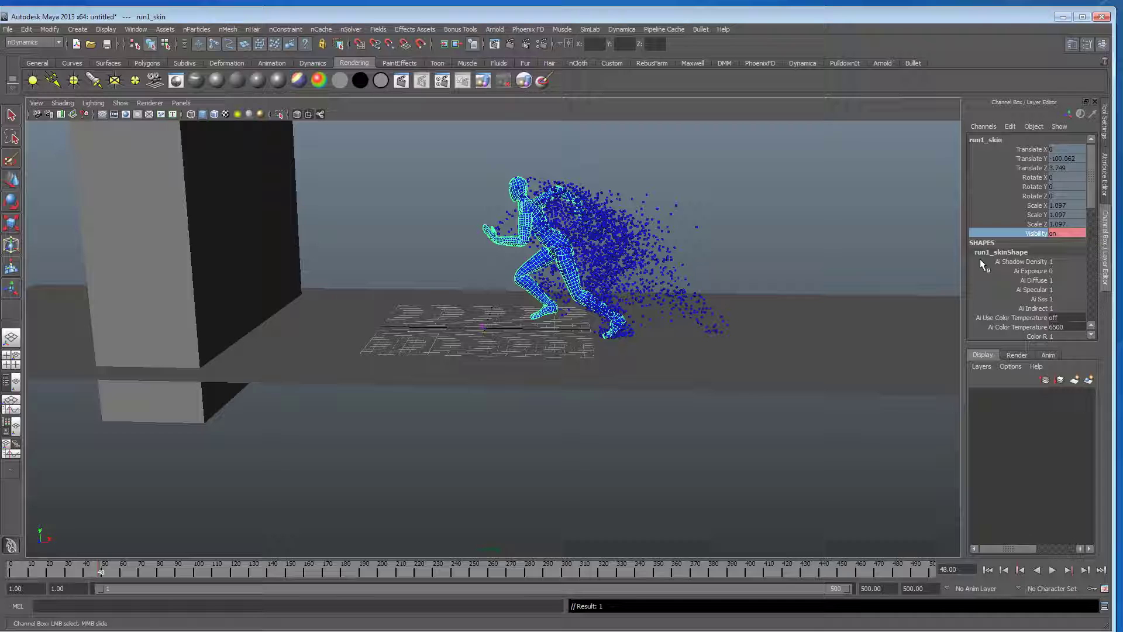
Step: Key run1_skin's Visibility off at frame 49, leaving only the particles
left_click(1085, 569)
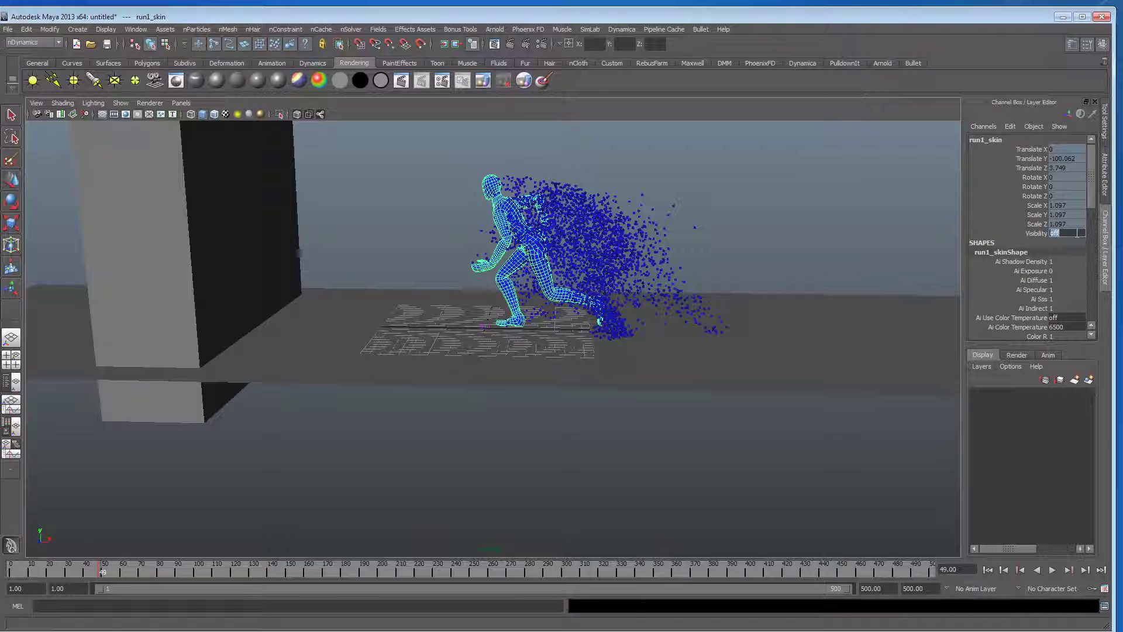
key("Return")
left_click(1038, 234)
right_click(1043, 234)
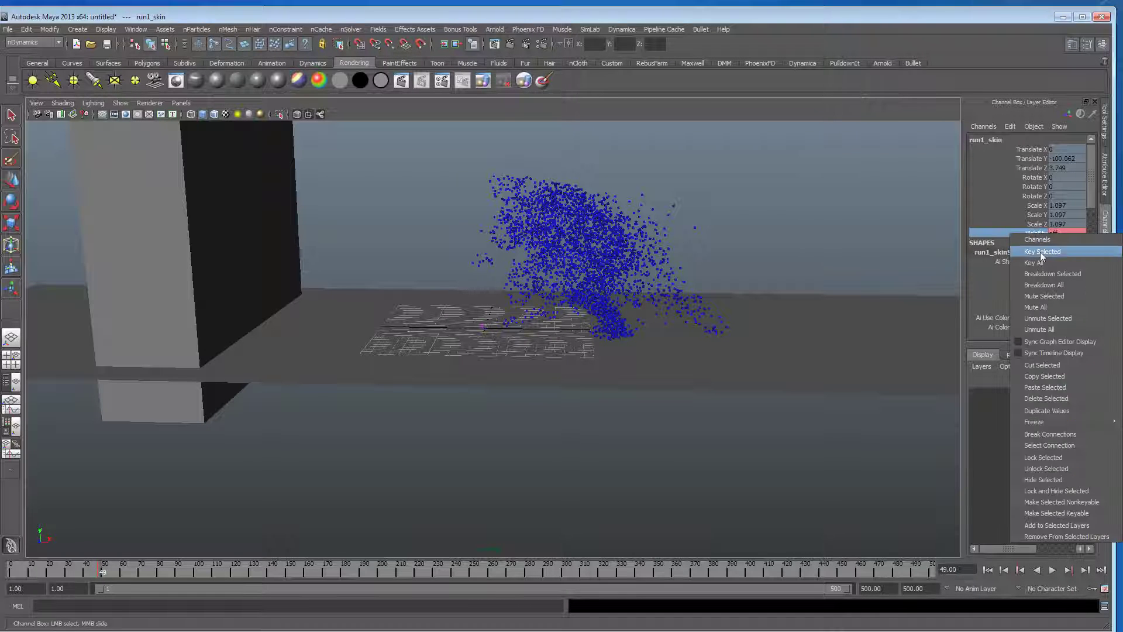
left_click(1045, 259)
left_click_drag(737, 243, 630, 265, "alt")
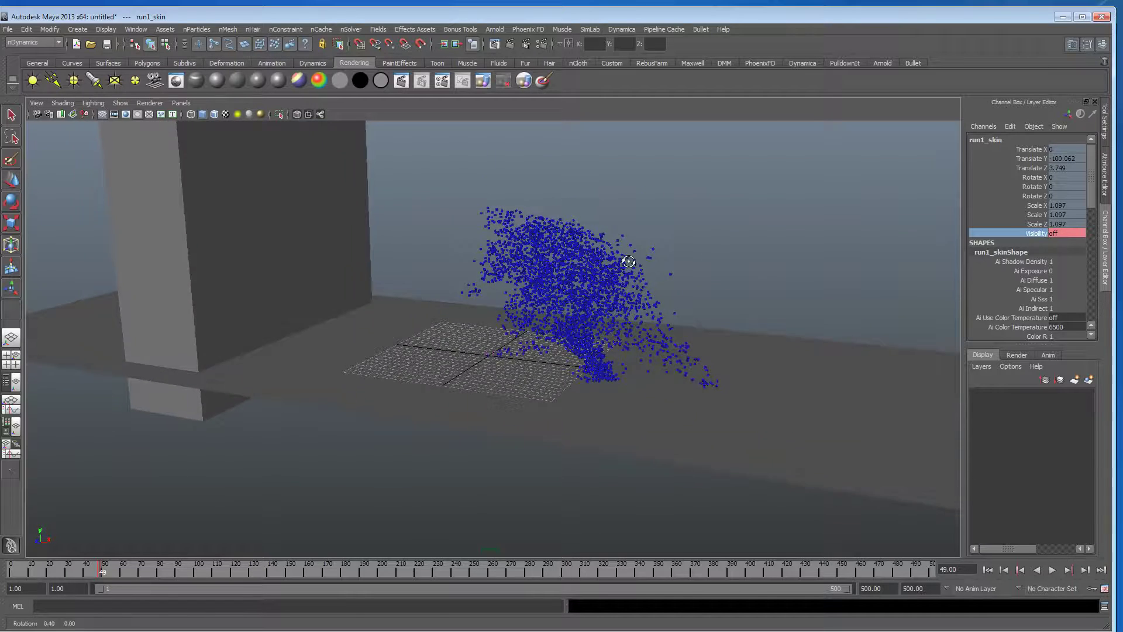
right_click_drag(636, 285, 560, 301, "alt")
left_click_drag(560, 300, 587, 319, "alt")
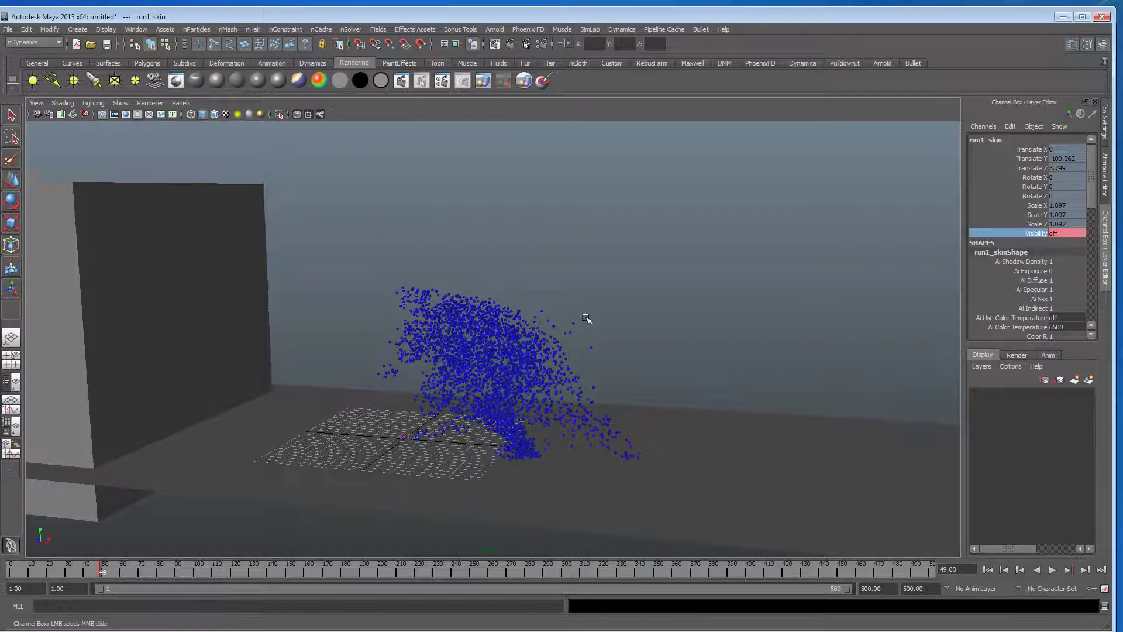
Step: Start a playblast, cancel it with Esc, and clear the selection
left_click(135, 28)
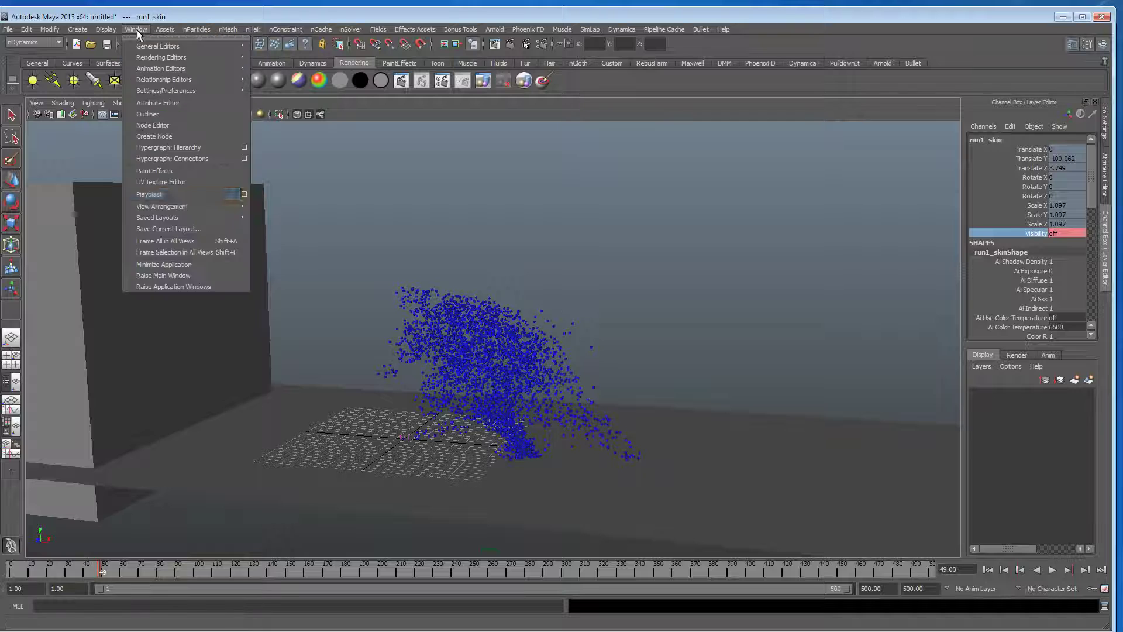
left_click(176, 195)
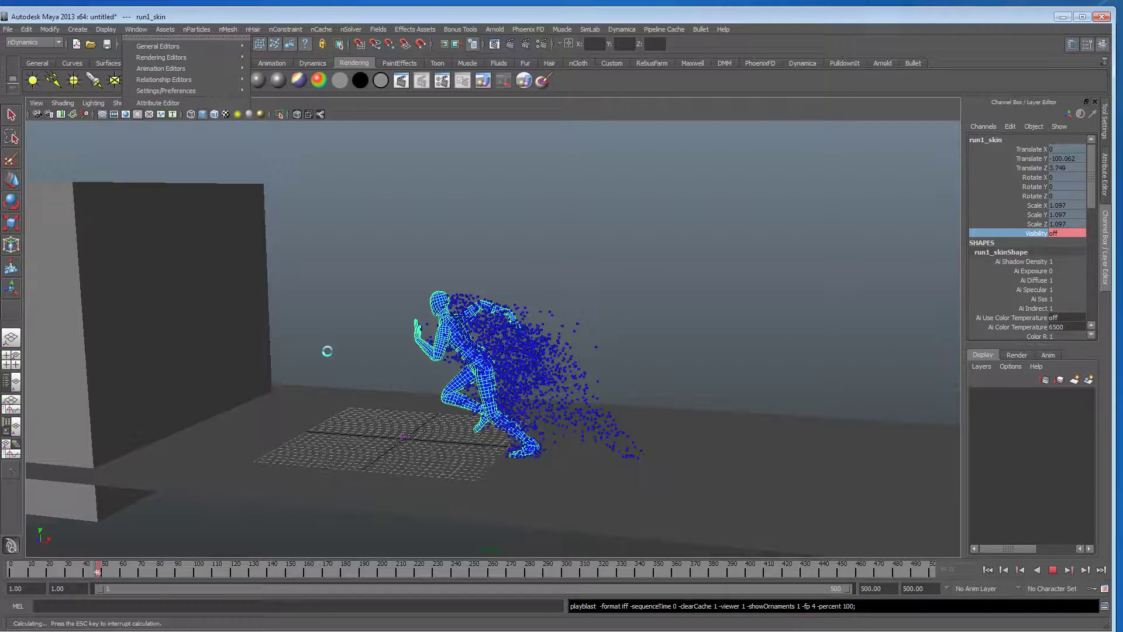
key("Escape")
left_click(588, 282)
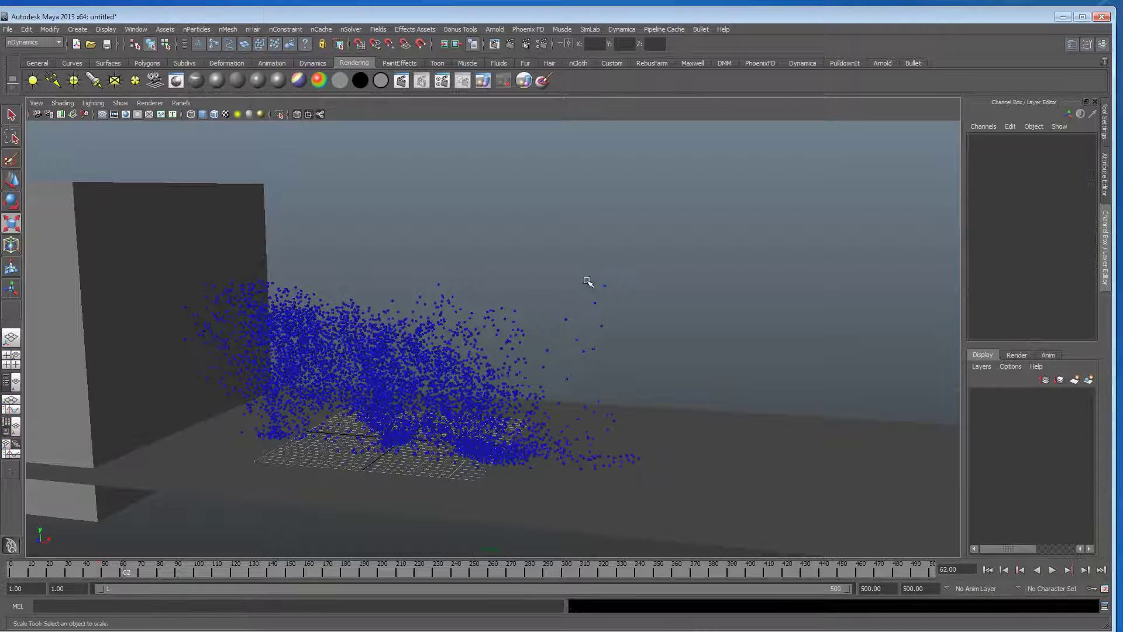
key("r")
Step: Playblast from frame 1, ending it with Esc so the clip opens in FCheck
left_click(988, 570)
left_click(135, 29)
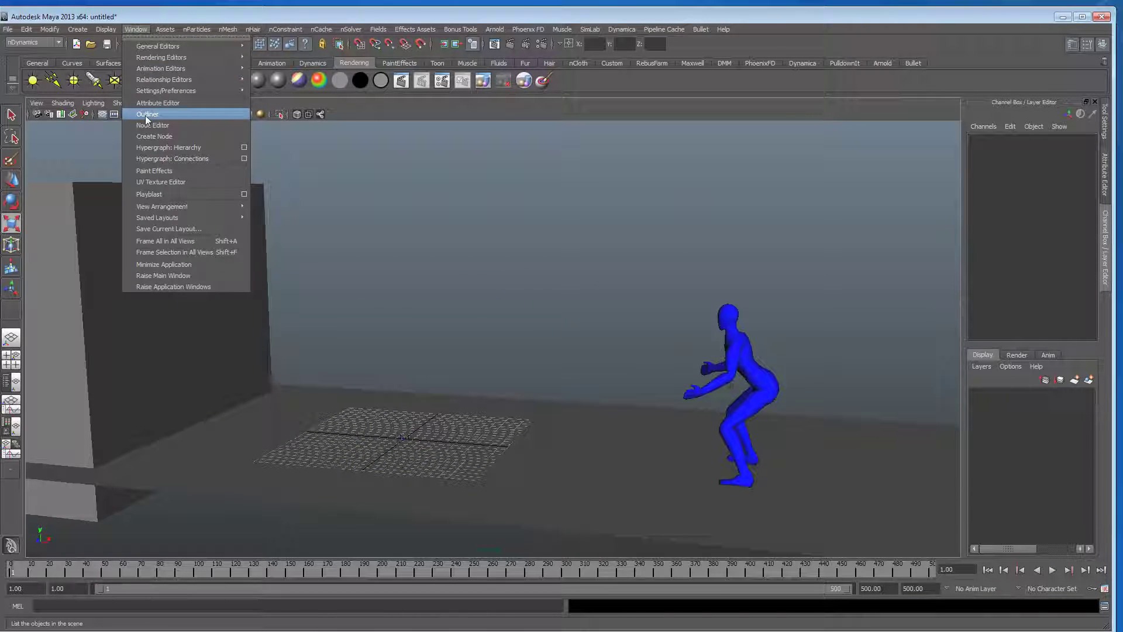
left_click(159, 194)
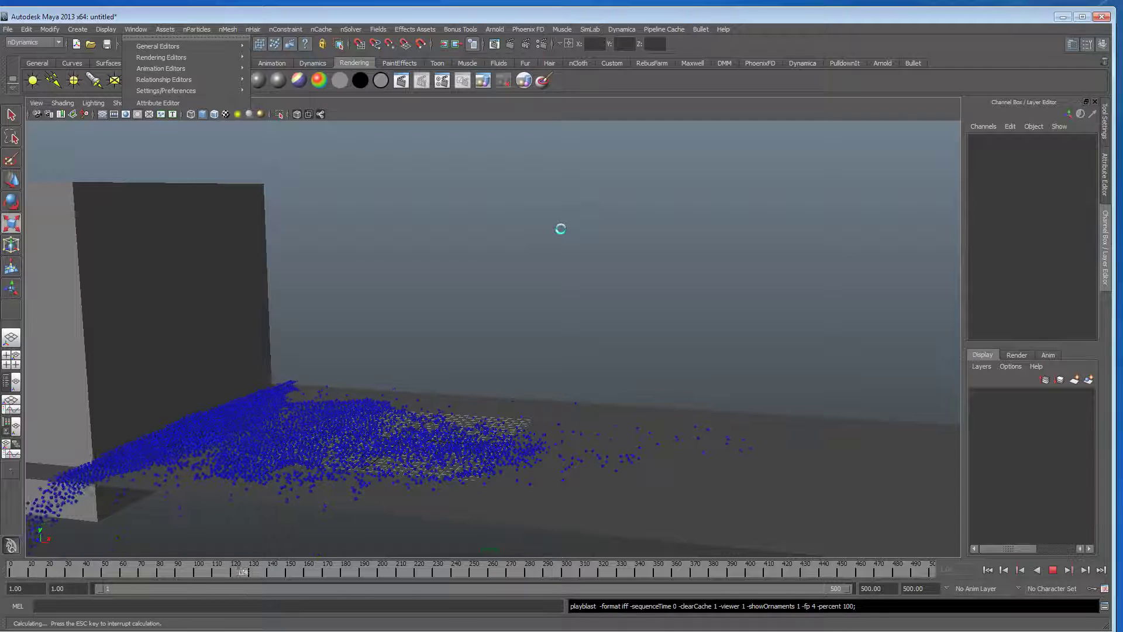
key("Escape")
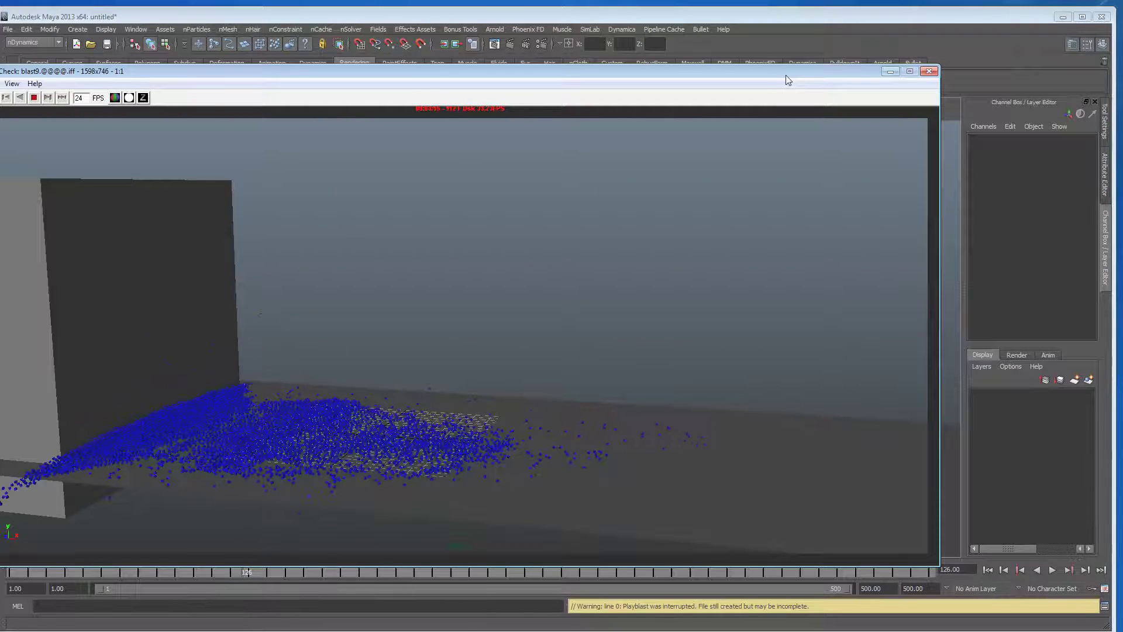
Step: Move the blast9 FCheck preview aside, then close it to return to Maya
left_click_drag(785, 75, 856, 72)
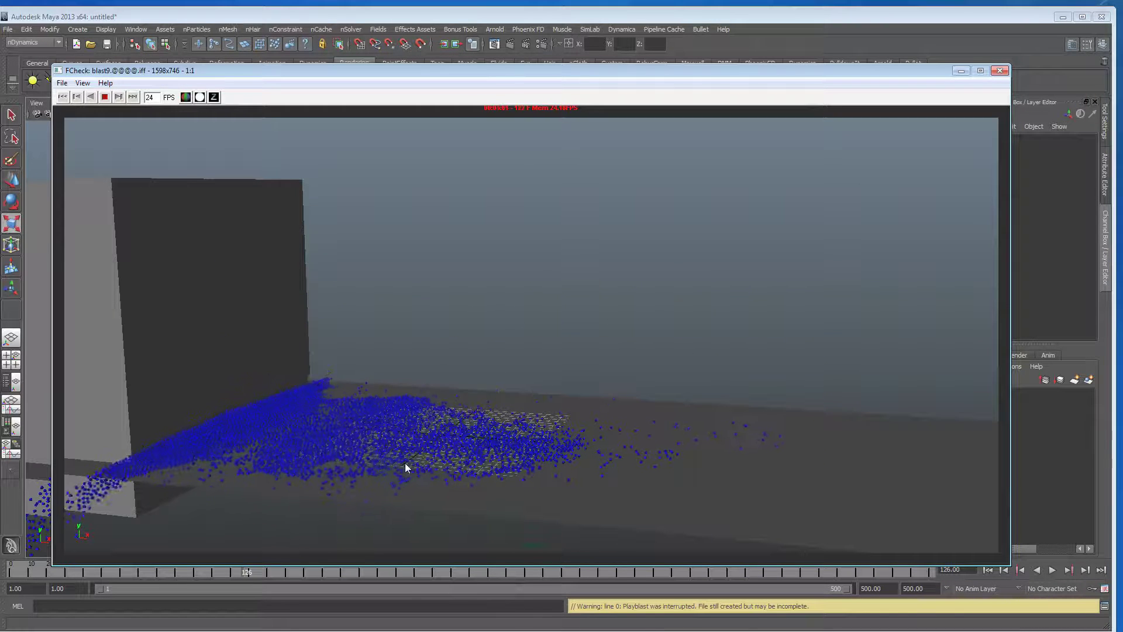
left_click(1000, 71)
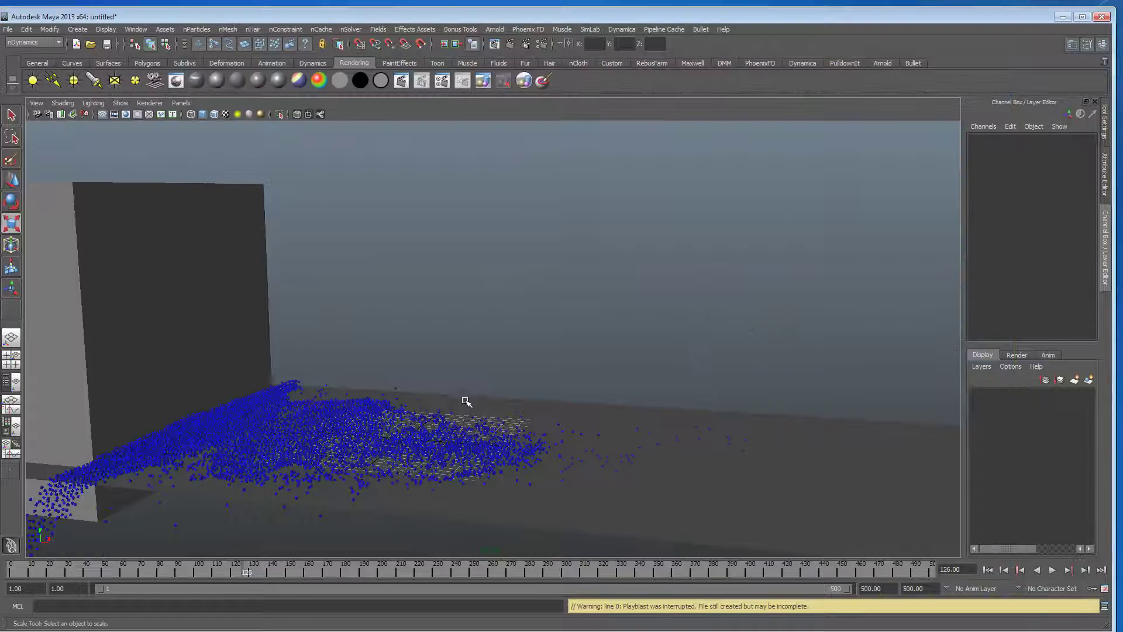
Step: Open the Outliner, select emitter1, and move the Outliner up to the right
left_click(135, 29)
left_click(149, 114)
left_click(638, 409)
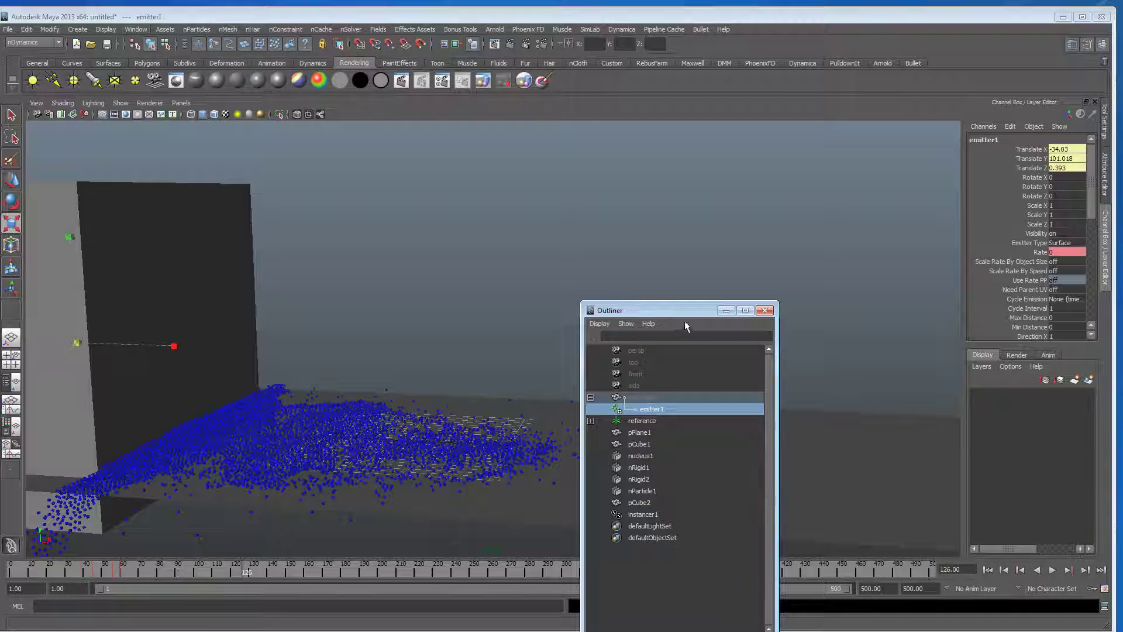
left_click_drag(686, 311, 779, 129)
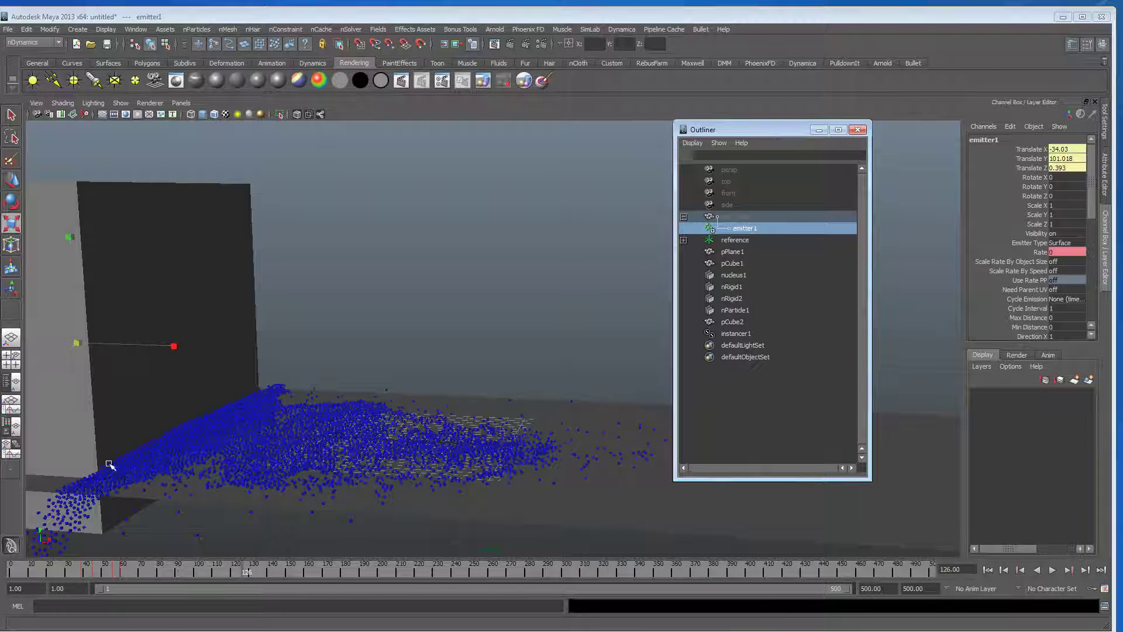
Step: Show the Graph Editor below the viewport and select emitter1's Rate keys with the Move tool
left_click(10, 404)
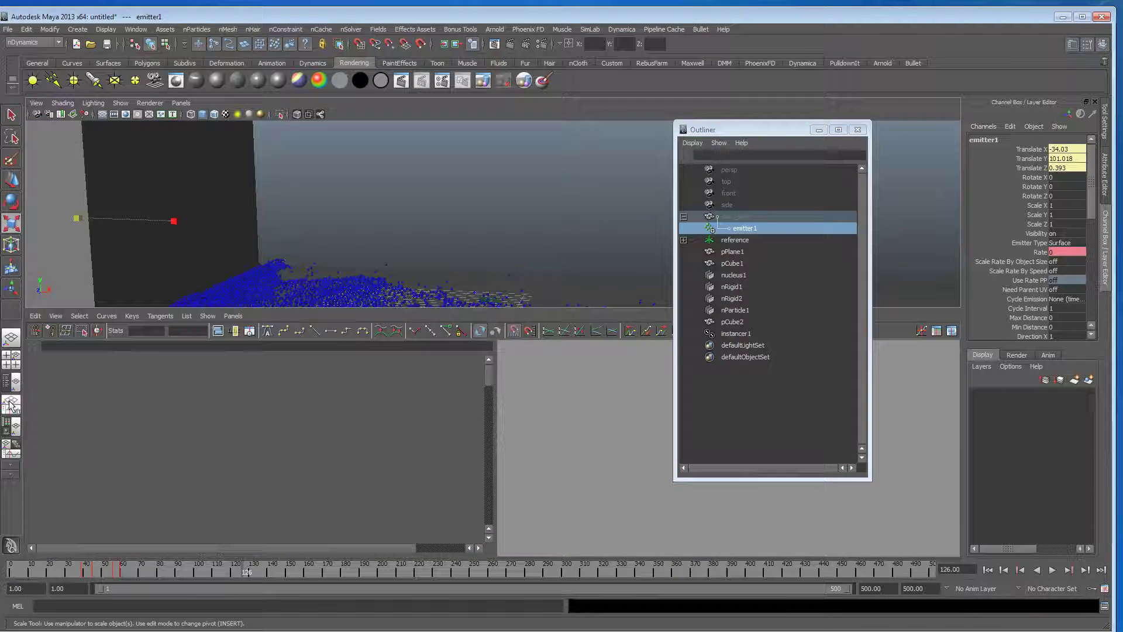
left_click_drag(505, 309, 503, 378)
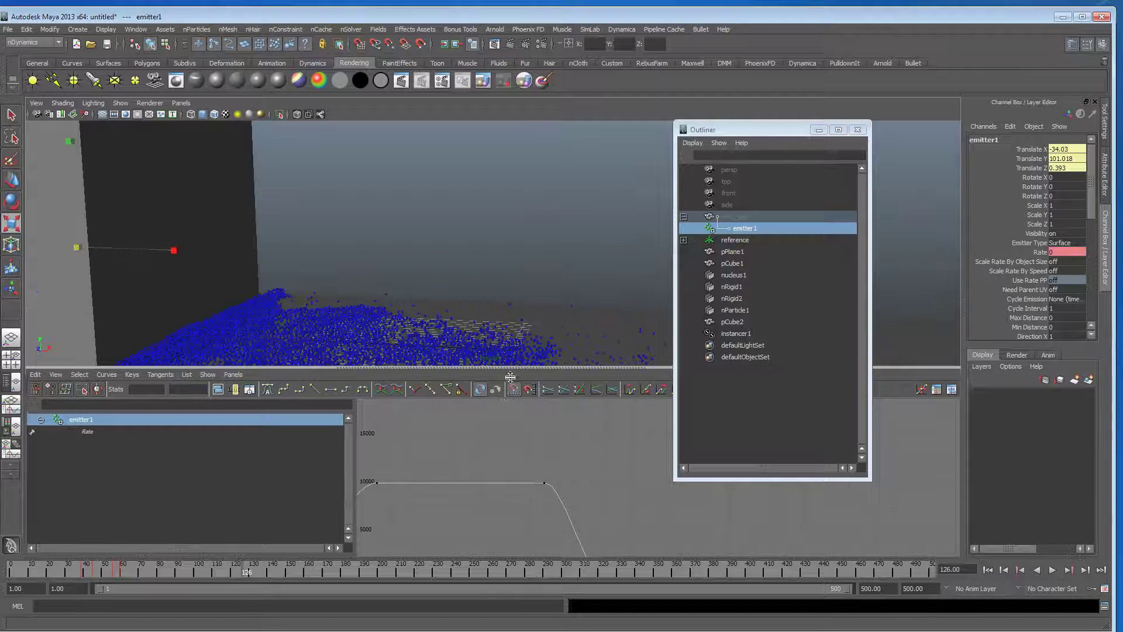
middle_click_drag(470, 491, 542, 481, "alt")
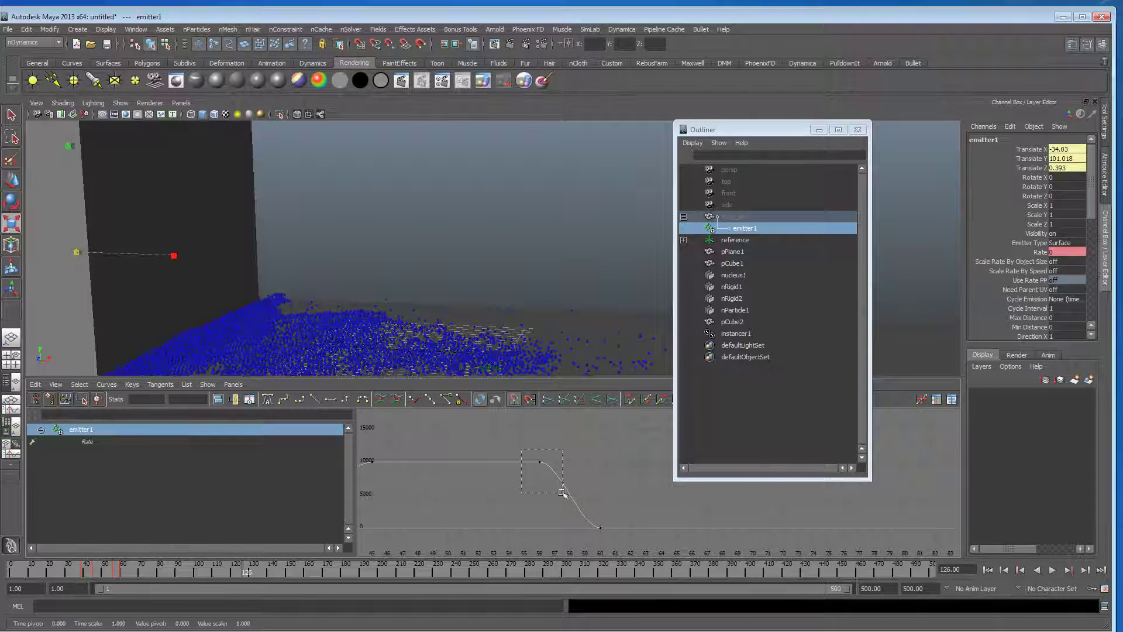
left_click_drag(622, 545, 622, 546)
key("w")
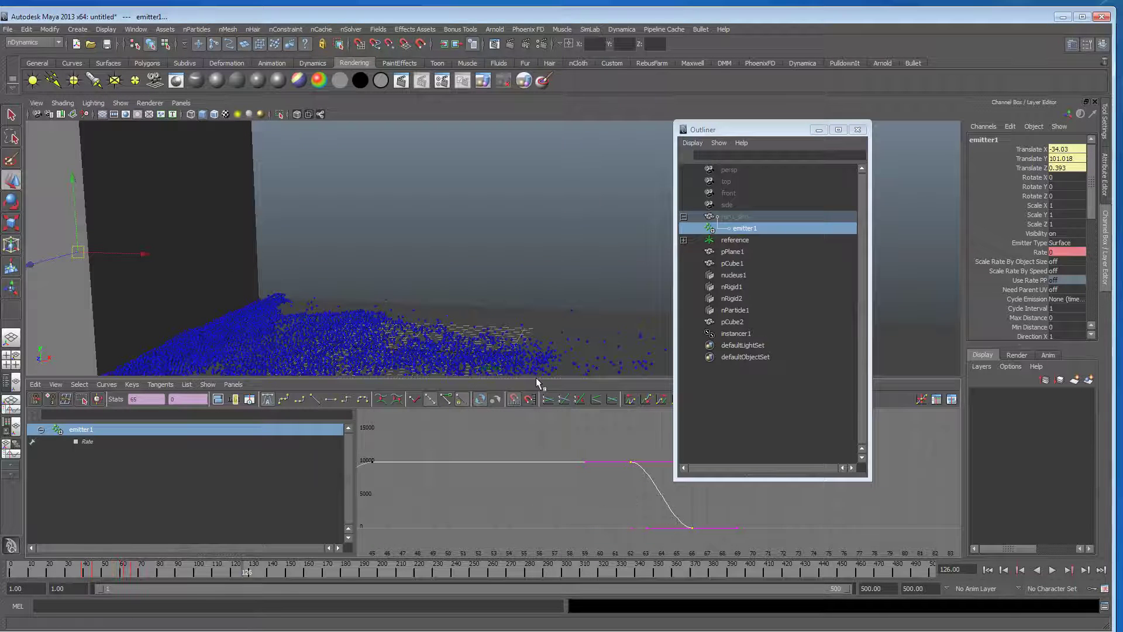
left_click_drag(536, 378, 537, 440)
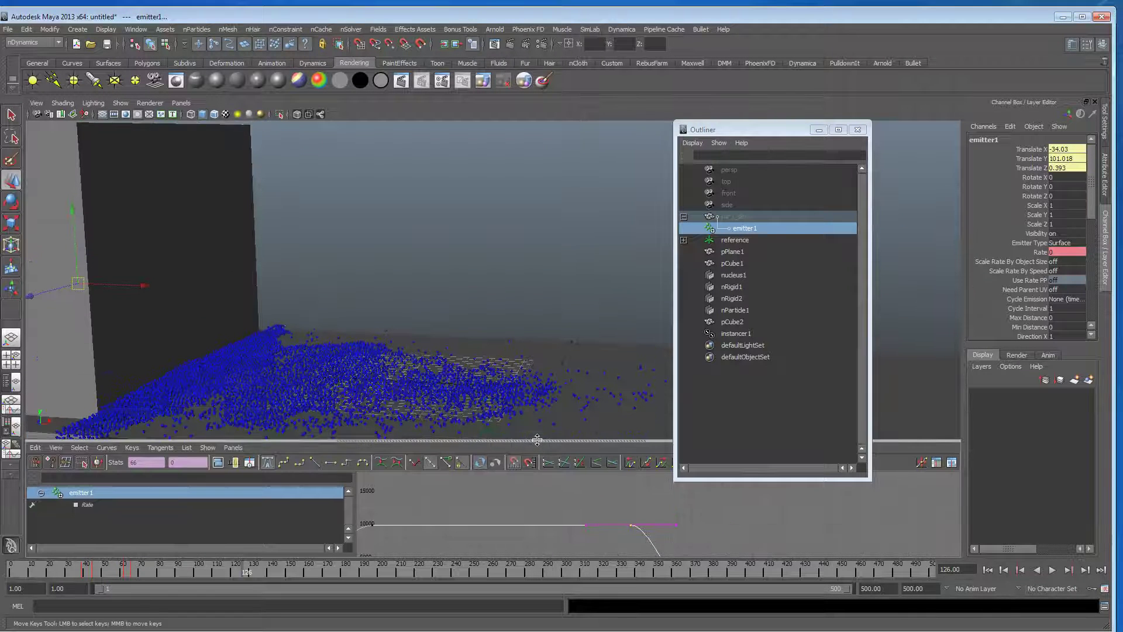
Step: Play the particle simulation to frame 82 and orbit around the wall and particles
left_click(1052, 570)
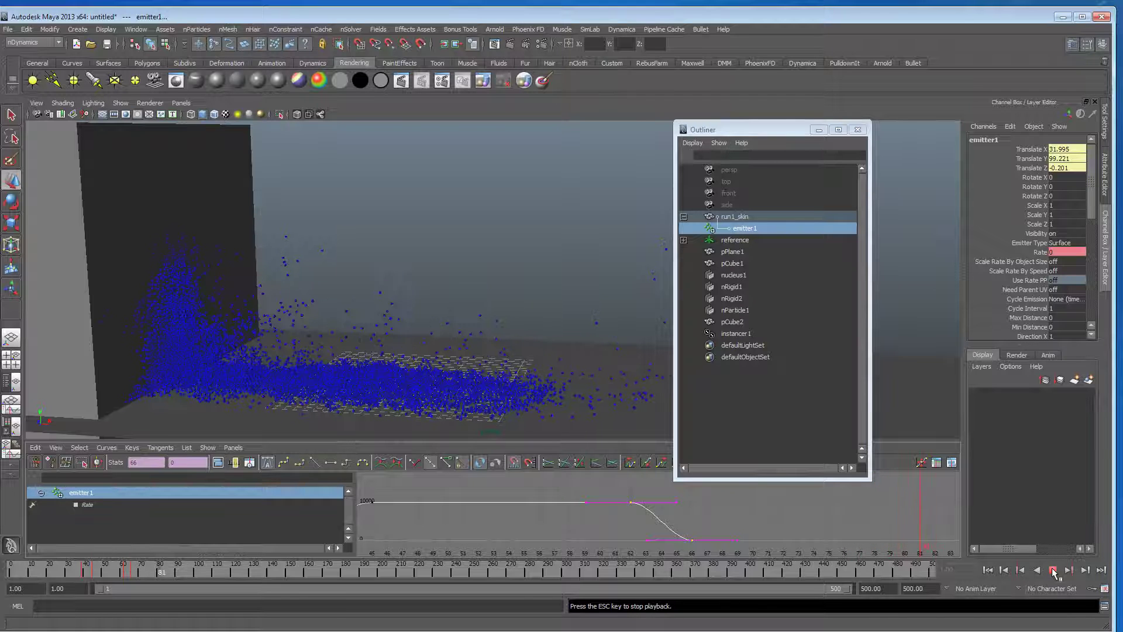
left_click(1054, 572)
left_click_drag(450, 319, 455, 315, "alt")
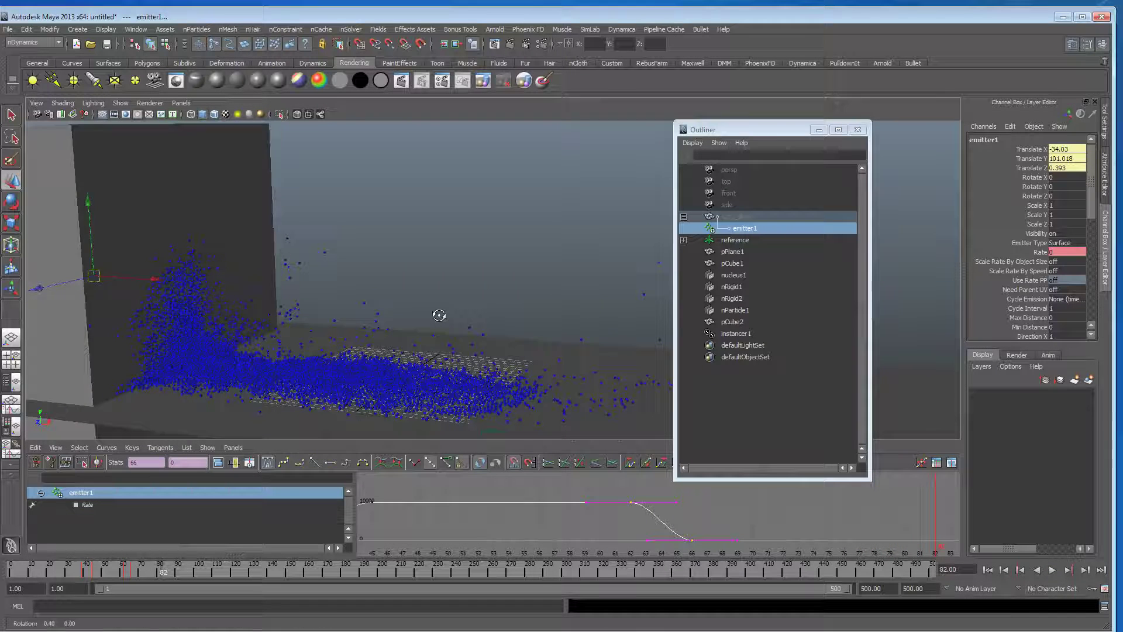
left_click_drag(438, 316, 440, 317, "alt")
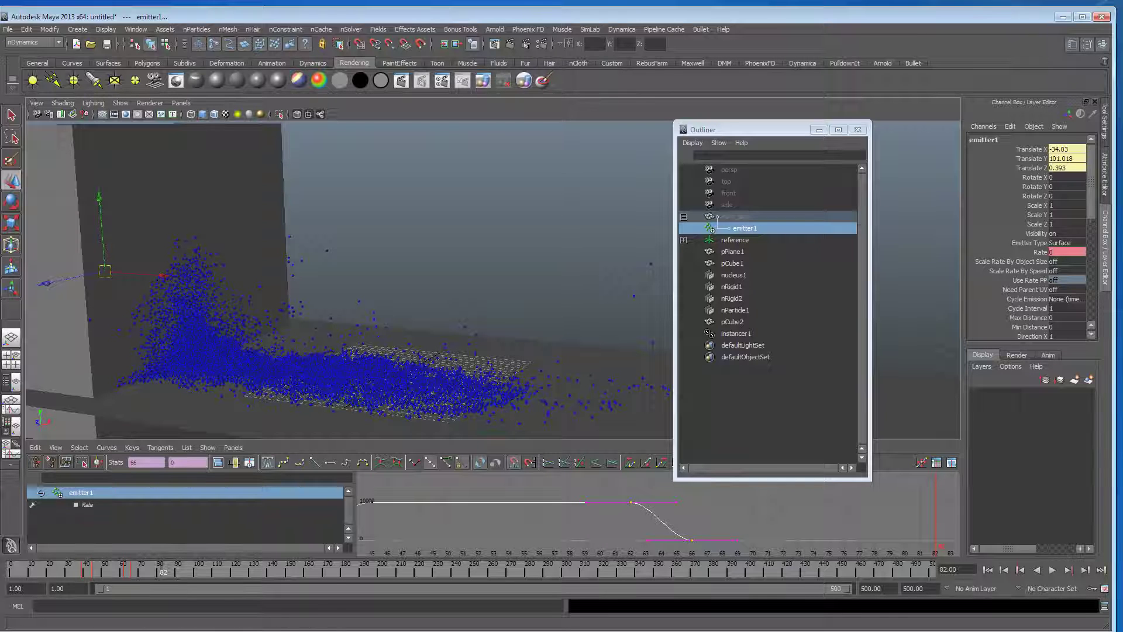
Step: Replay the Maya Nparticles reference video from 0:02, pausing at 0:03 as the figure bursts
key("alt+Tab")
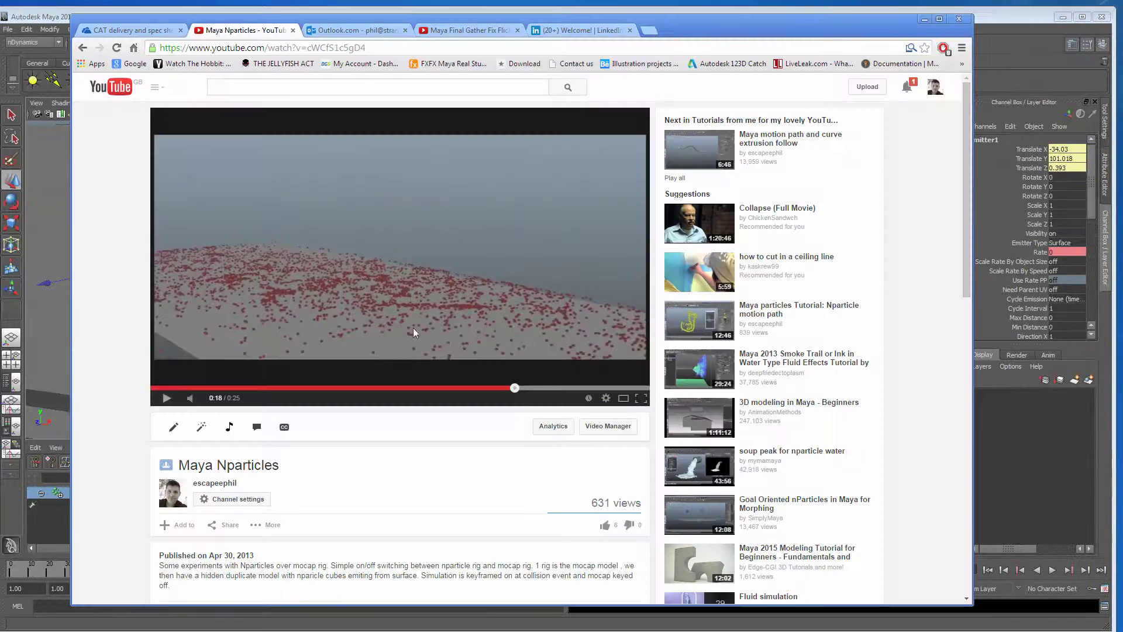
left_click(166, 398)
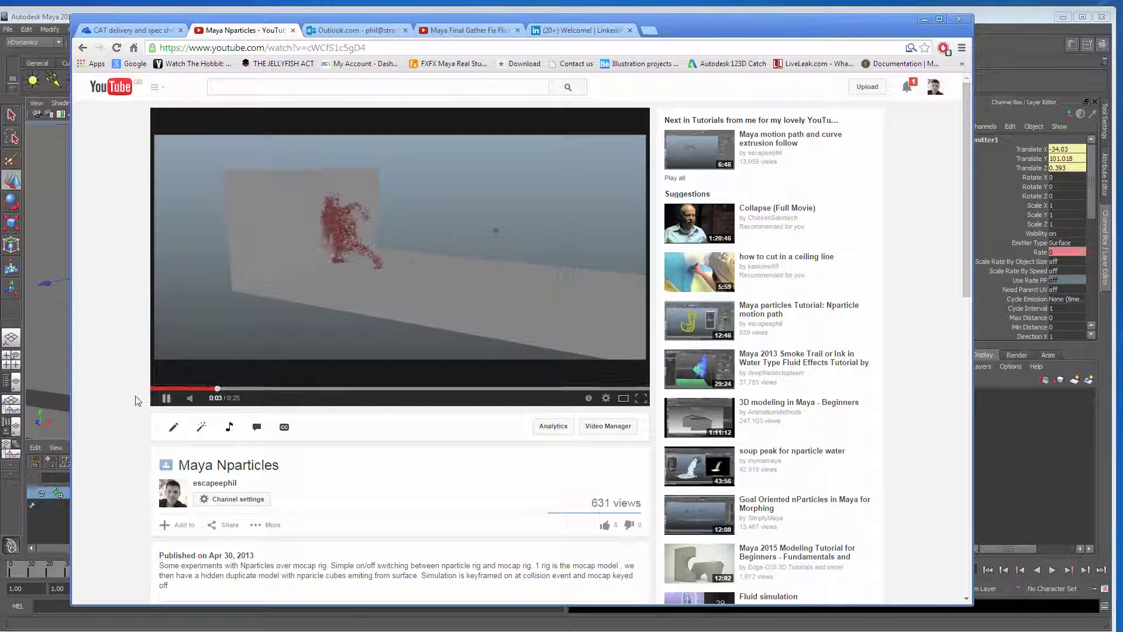
left_click(347, 292)
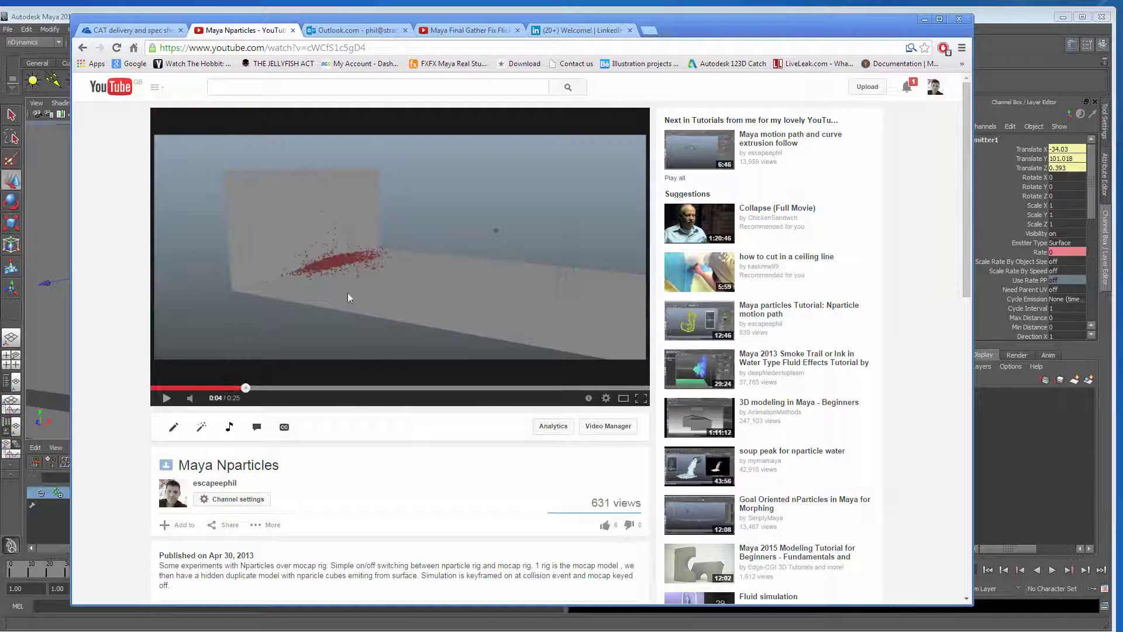
left_click(191, 388)
left_click(166, 399)
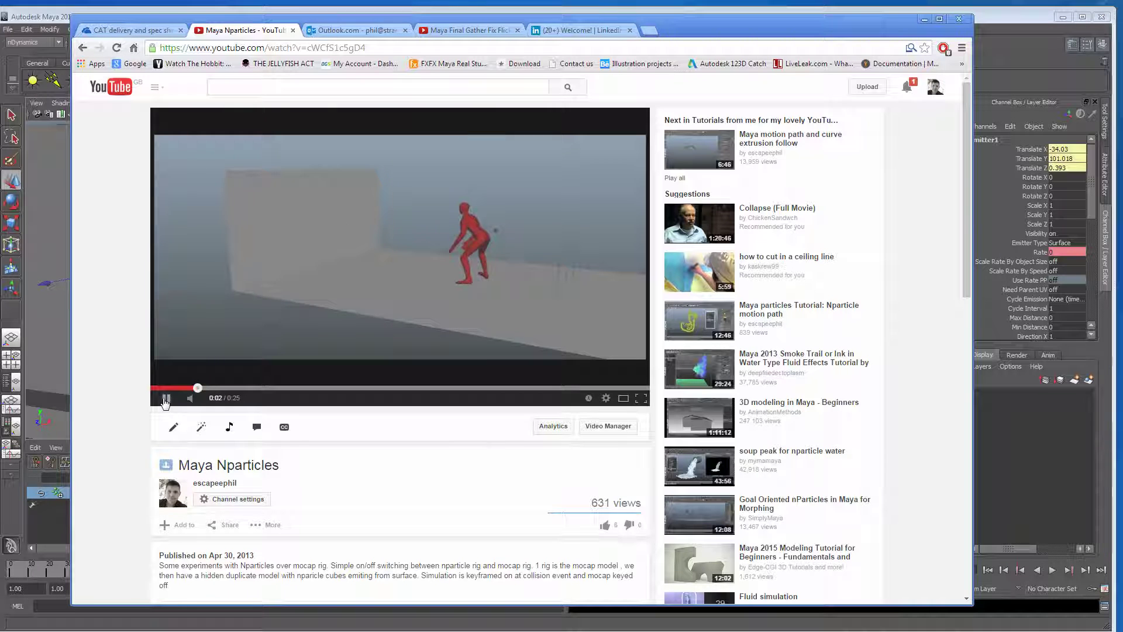
left_click(167, 399)
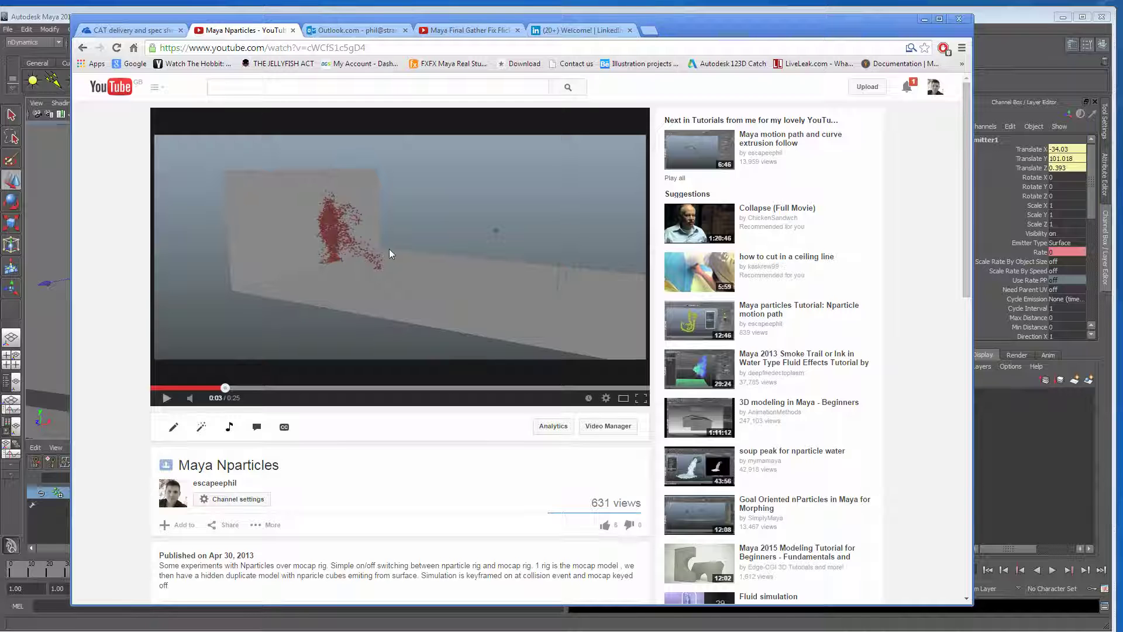
Step: Back in Maya, replay the simulation from frame 1 and stop at frame 51
left_click(925, 21)
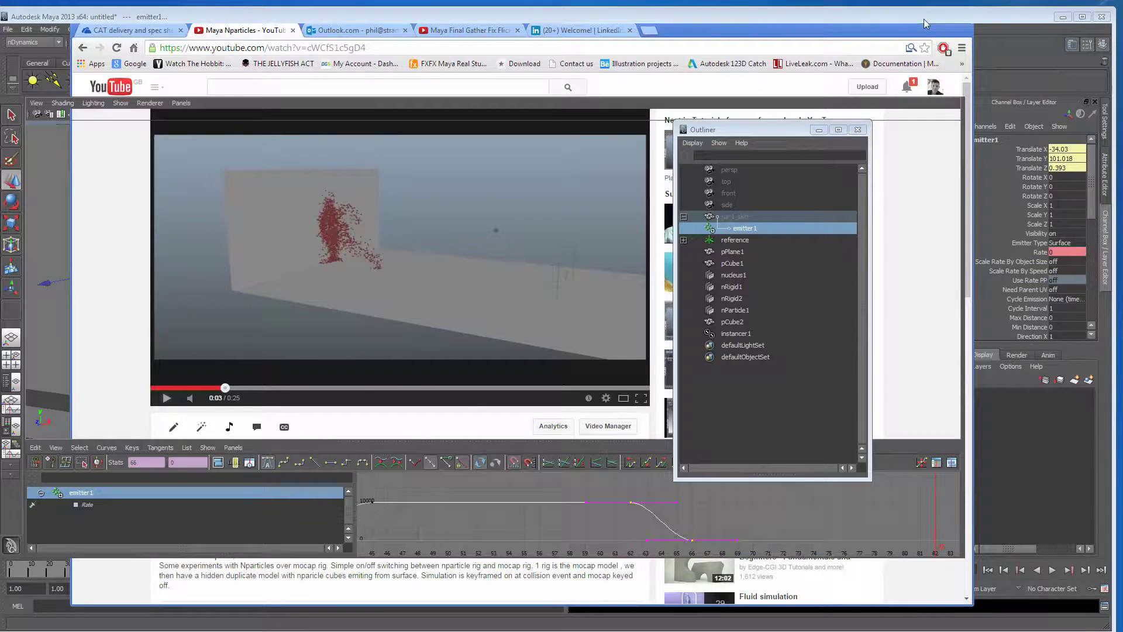
left_click_drag(357, 376, 377, 387, "alt")
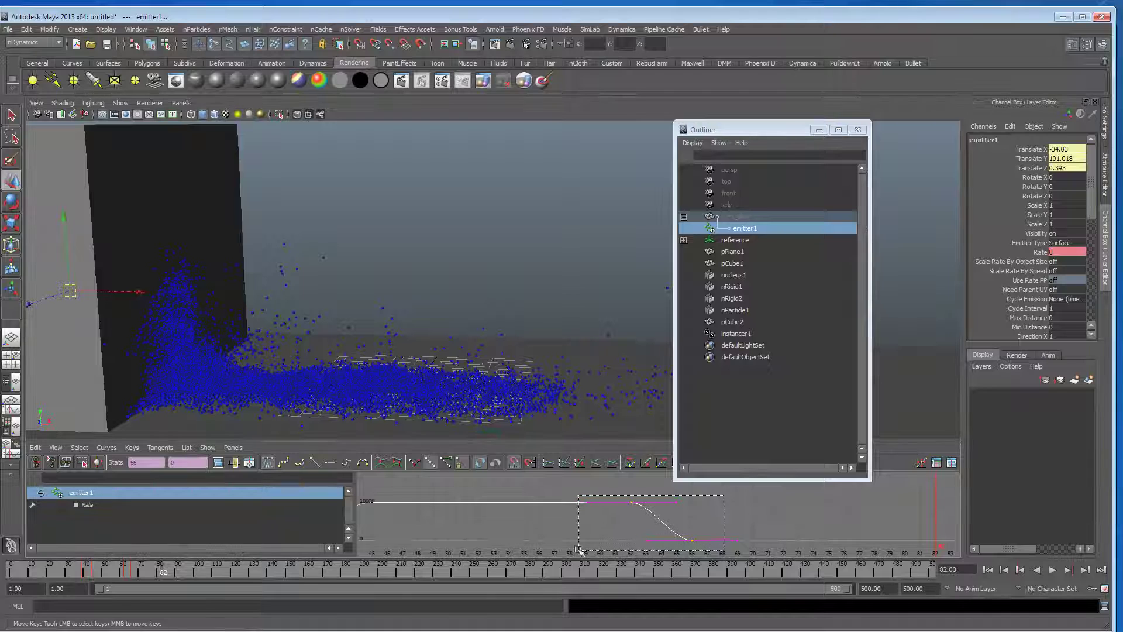
left_click(988, 570)
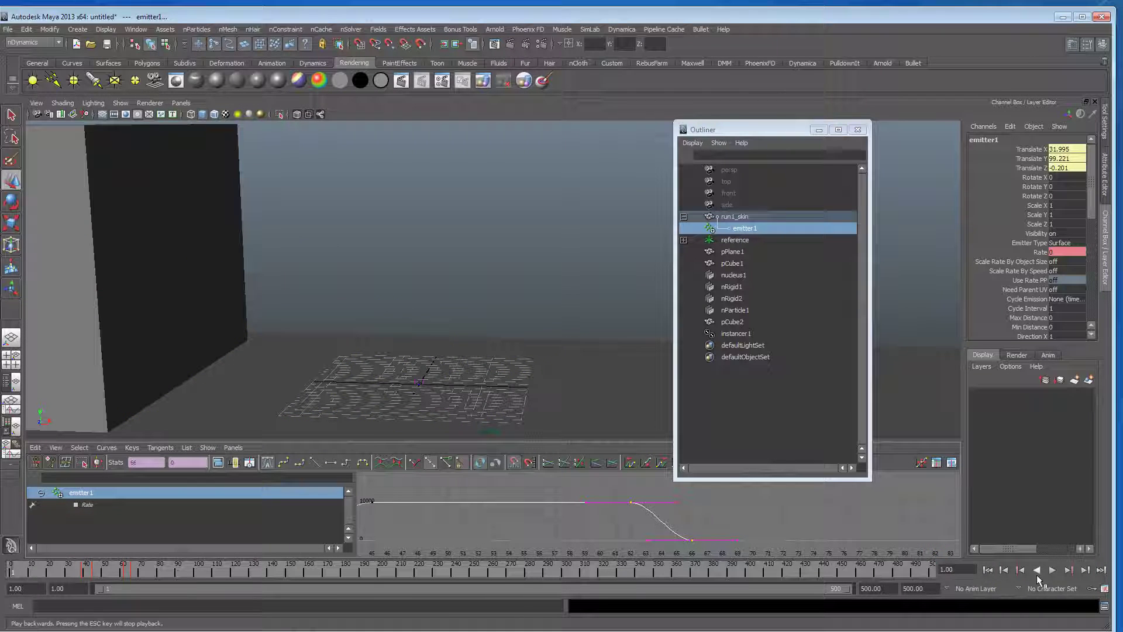
left_click(1053, 570)
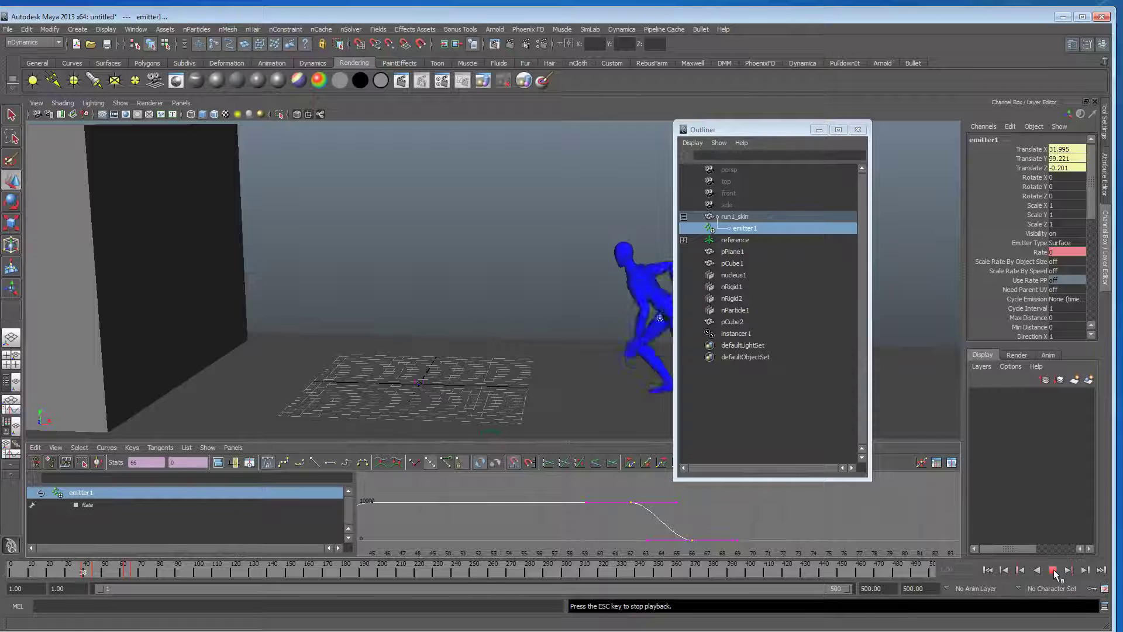
left_click(1053, 571)
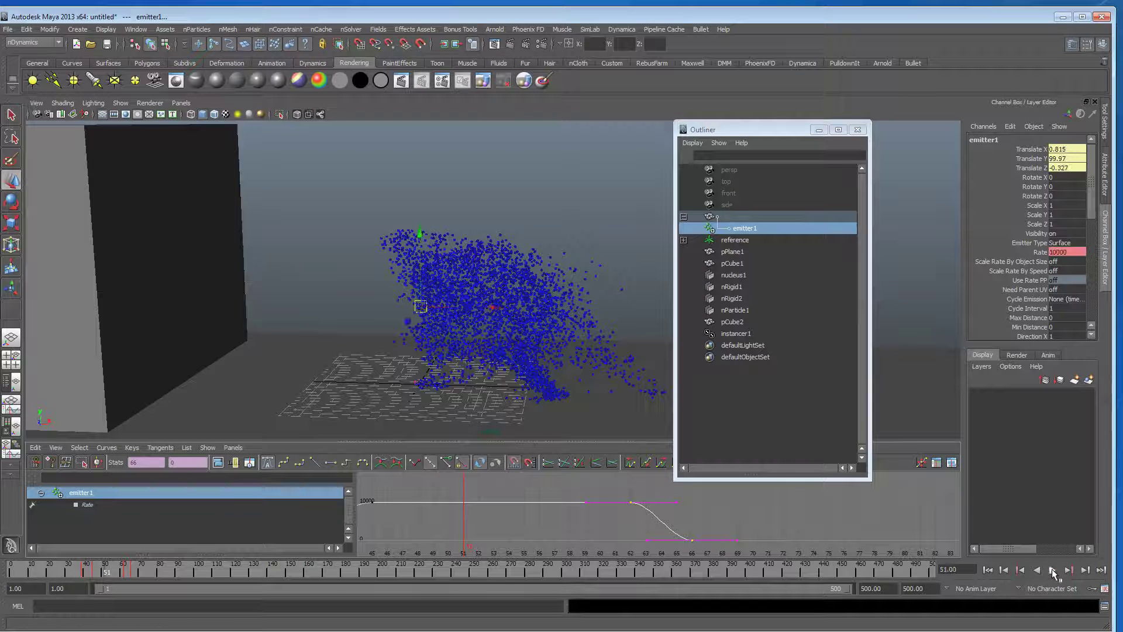
Step: Step back to frame 48 and select run1_skin to show its Visibility curve
left_click(1005, 571)
left_click(1005, 571)
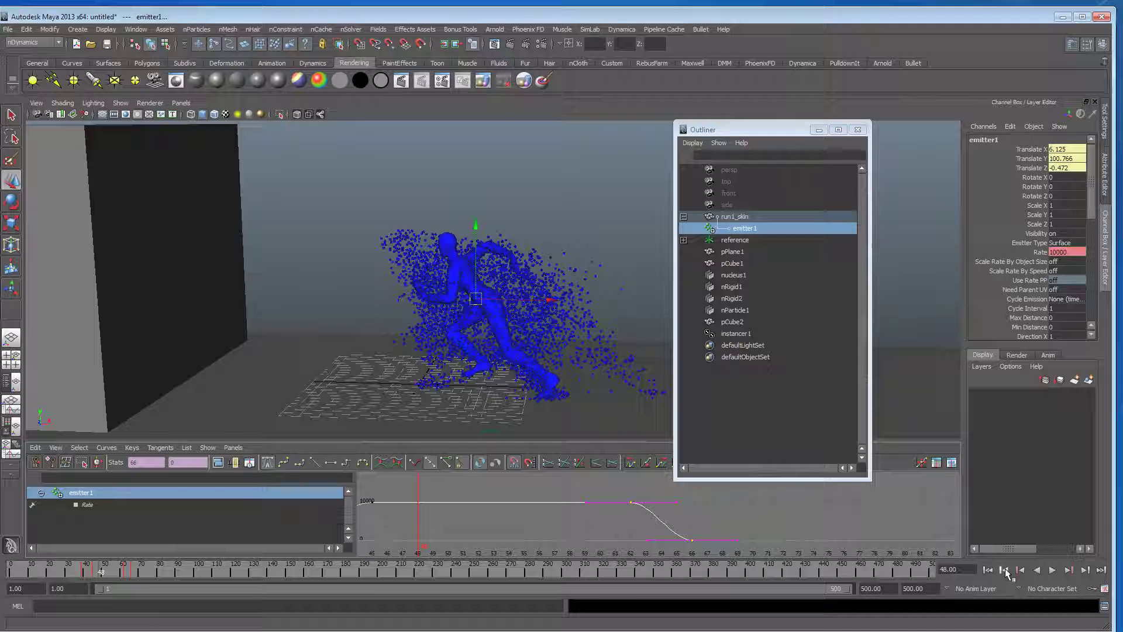
left_click(448, 237)
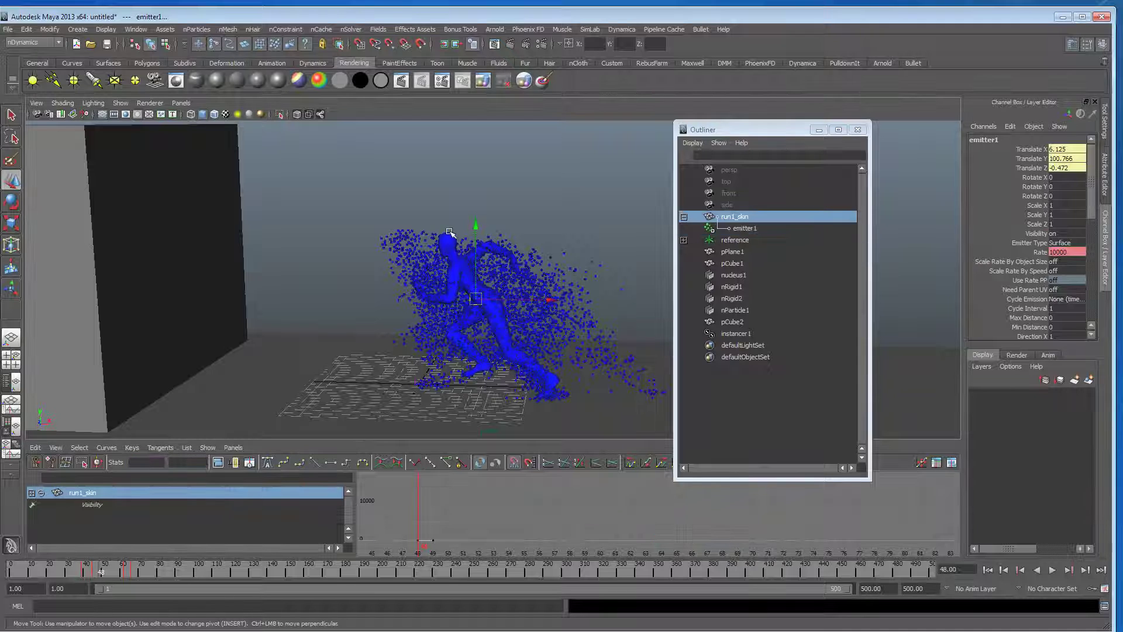
Step: Shift run1_skin's Visibility key two frames later, then play through to frame 61
left_click(87, 506)
left_click_drag(417, 536, 401, 543)
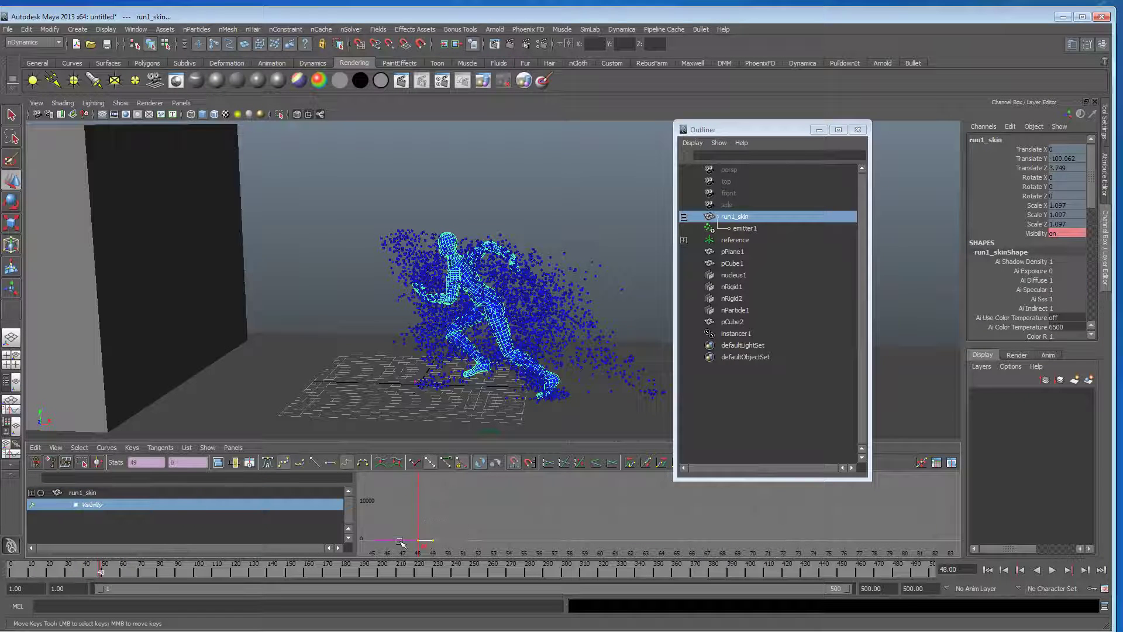
middle_click_drag(405, 534, 429, 528)
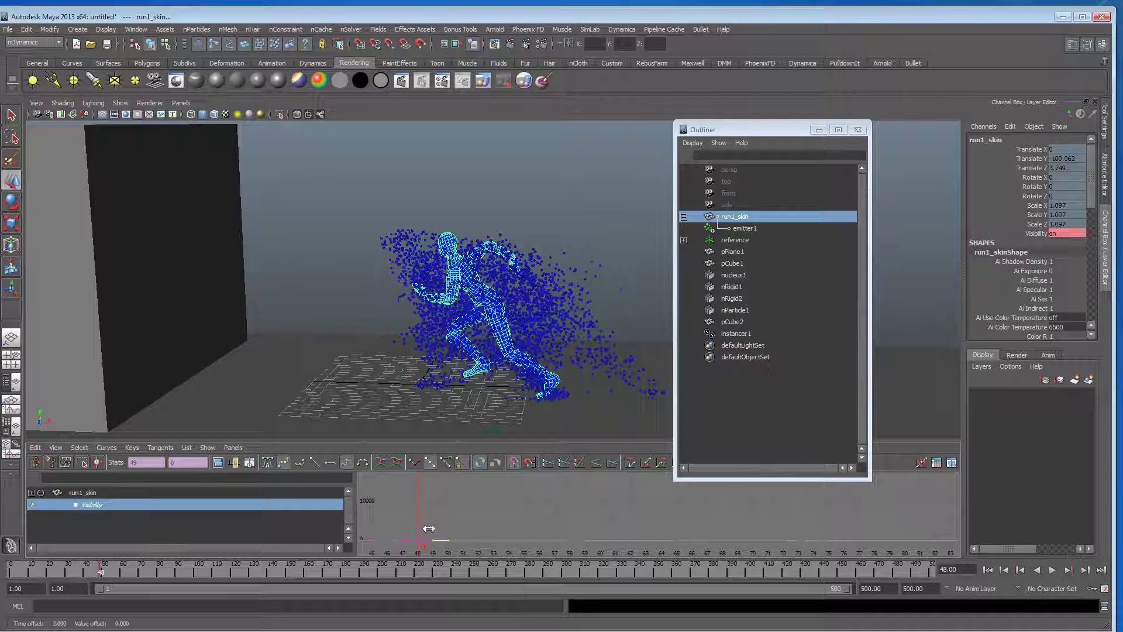
left_click(1053, 570)
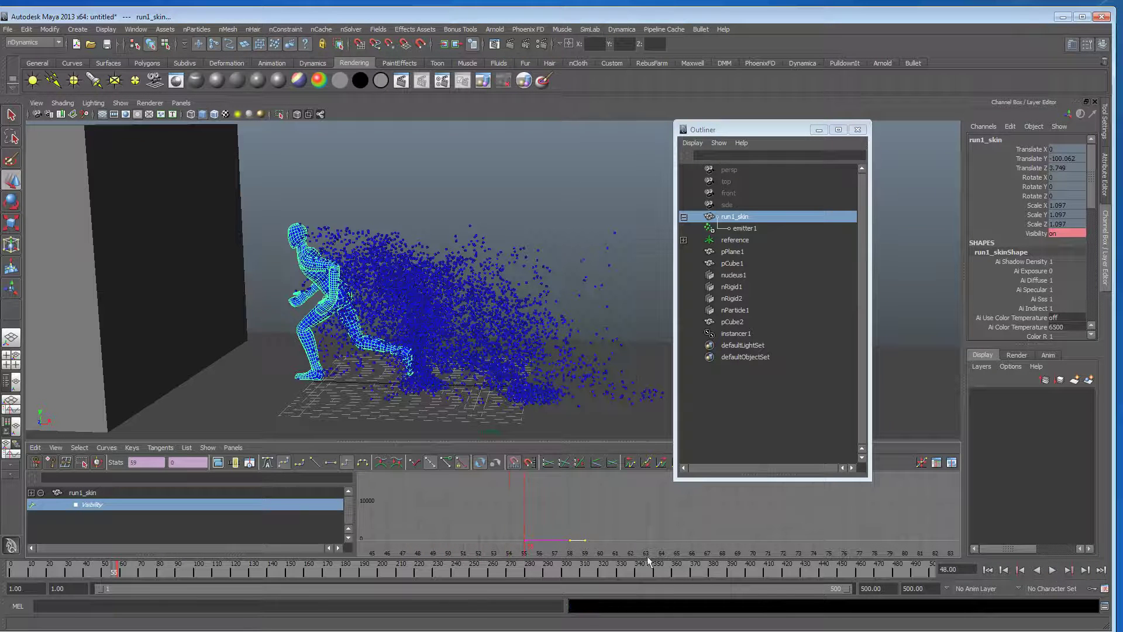
left_click(1053, 569)
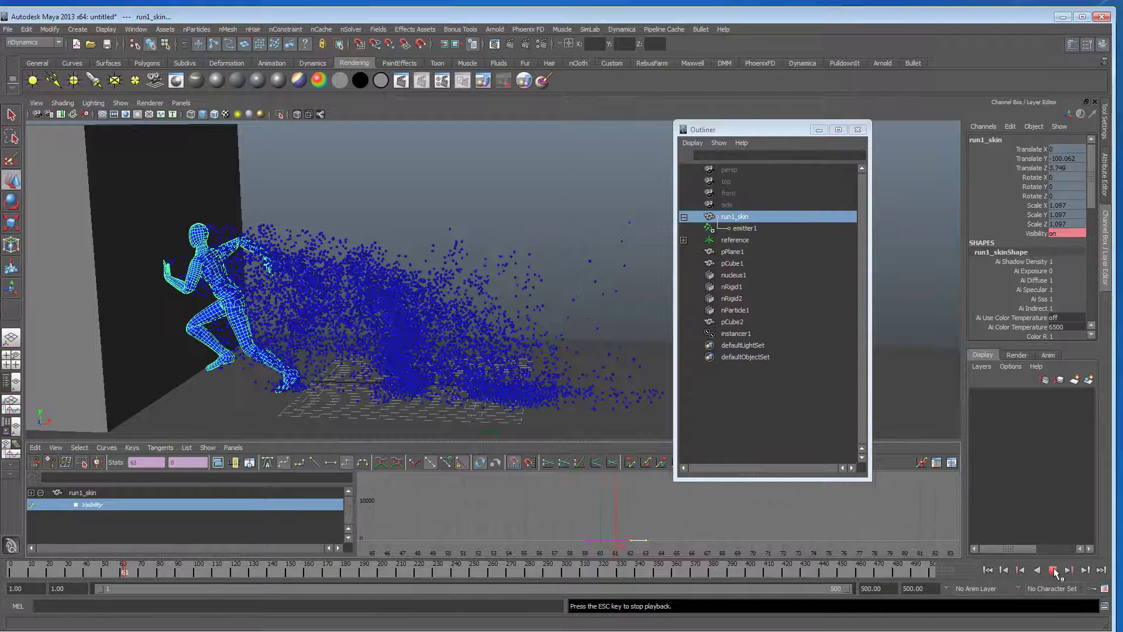
left_click(1055, 570)
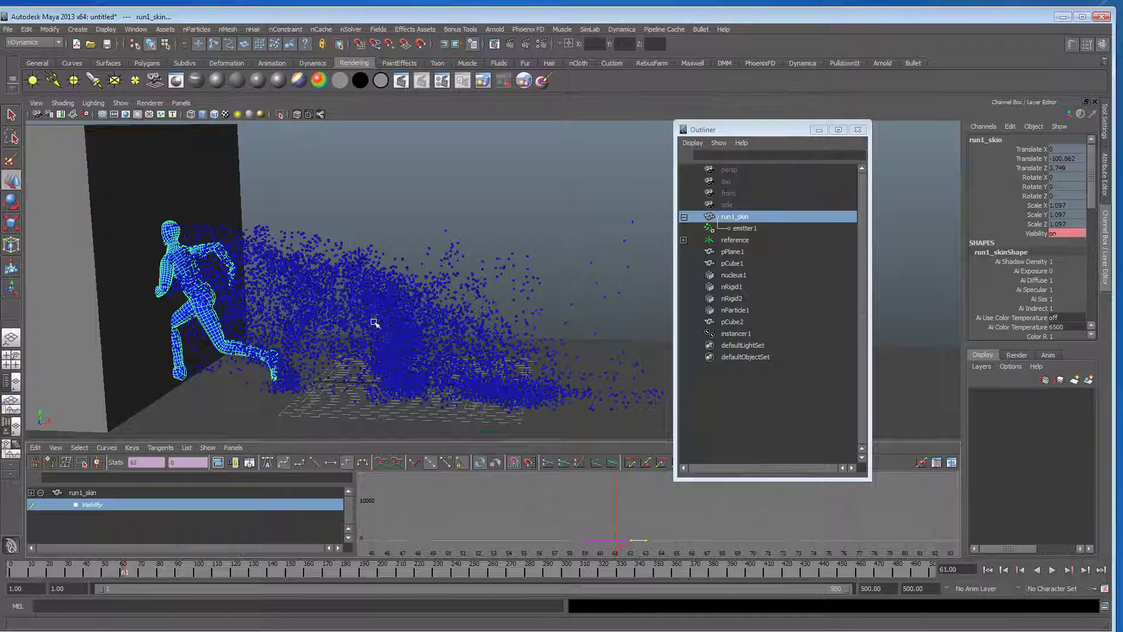
Step: Play on to frame 63, nudge the Visibility key one frame earlier, and step back
left_click(1054, 570)
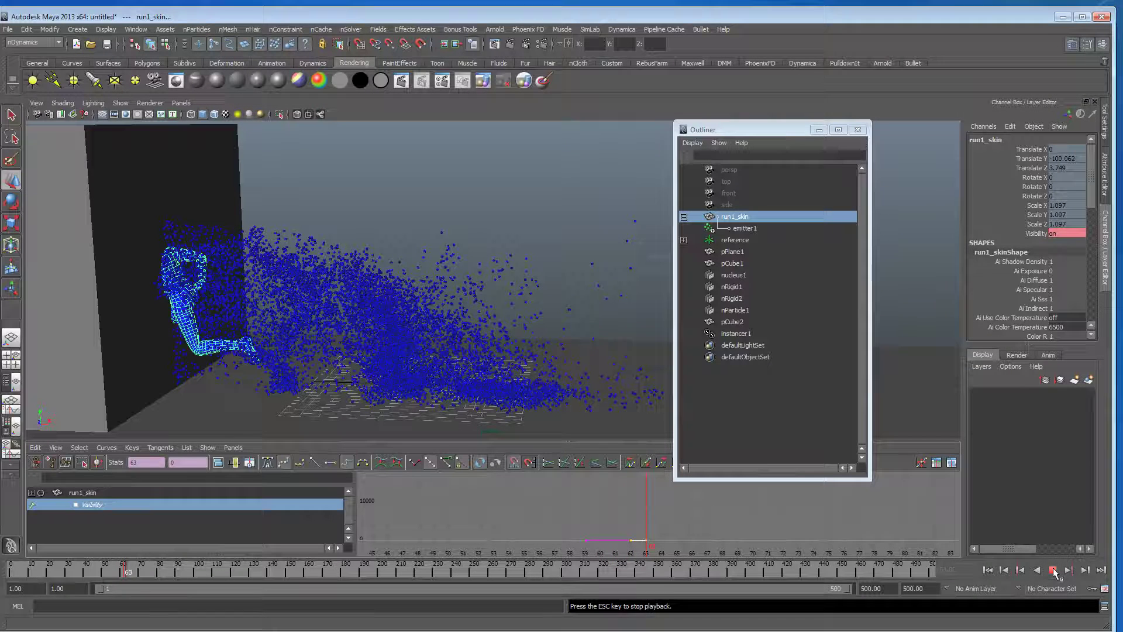
left_click(1053, 570)
middle_click_drag(679, 536, 662, 535)
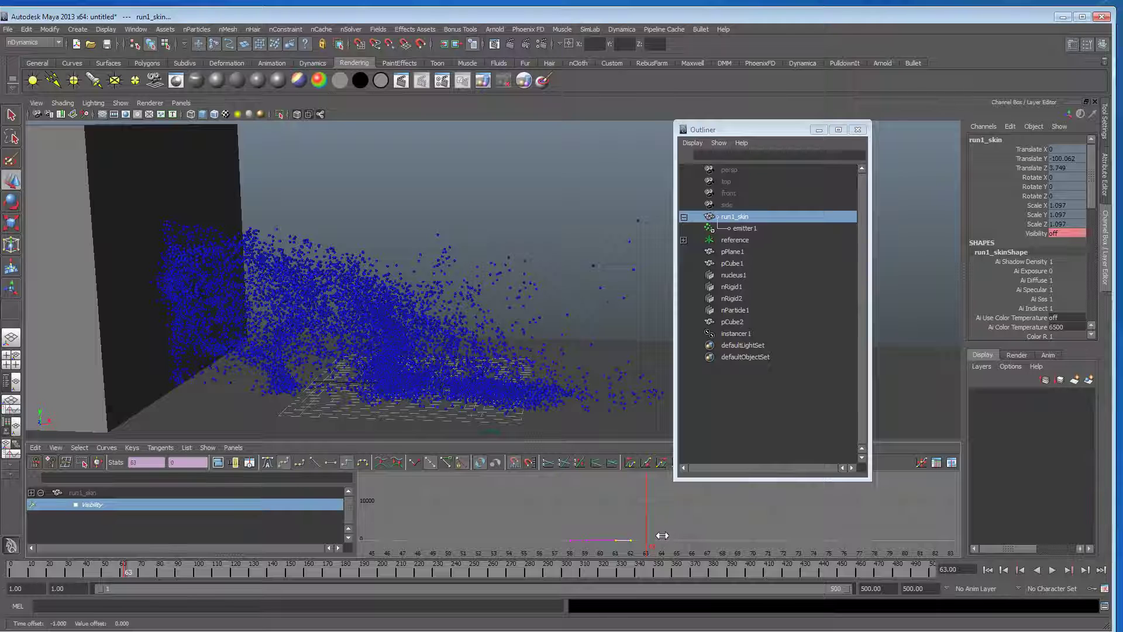
left_click(1004, 571)
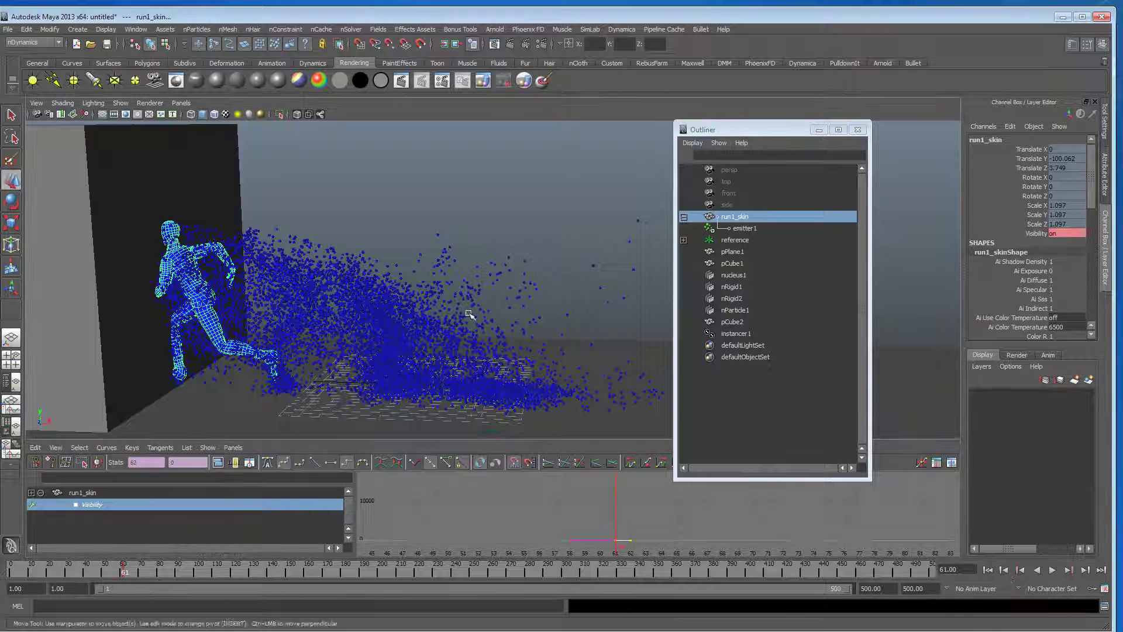
left_click_drag(468, 264, 509, 257, "alt")
Step: Select emitter1 and move two of its Rate keys about 9 frames later
left_click(750, 229)
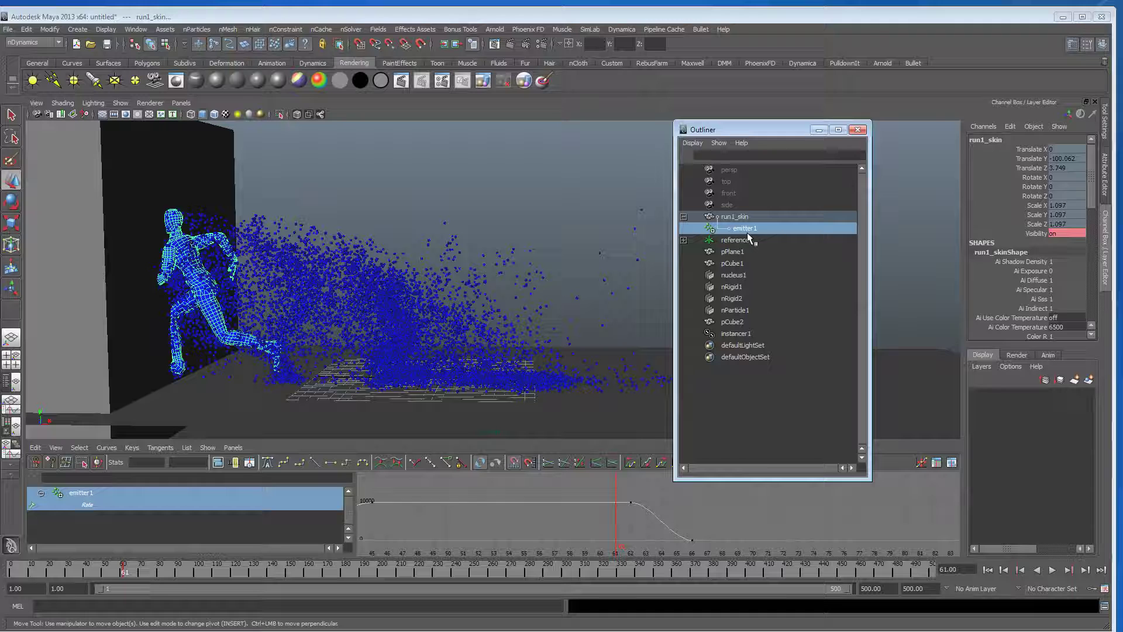
right_click_drag(555, 514, 567, 513, "alt")
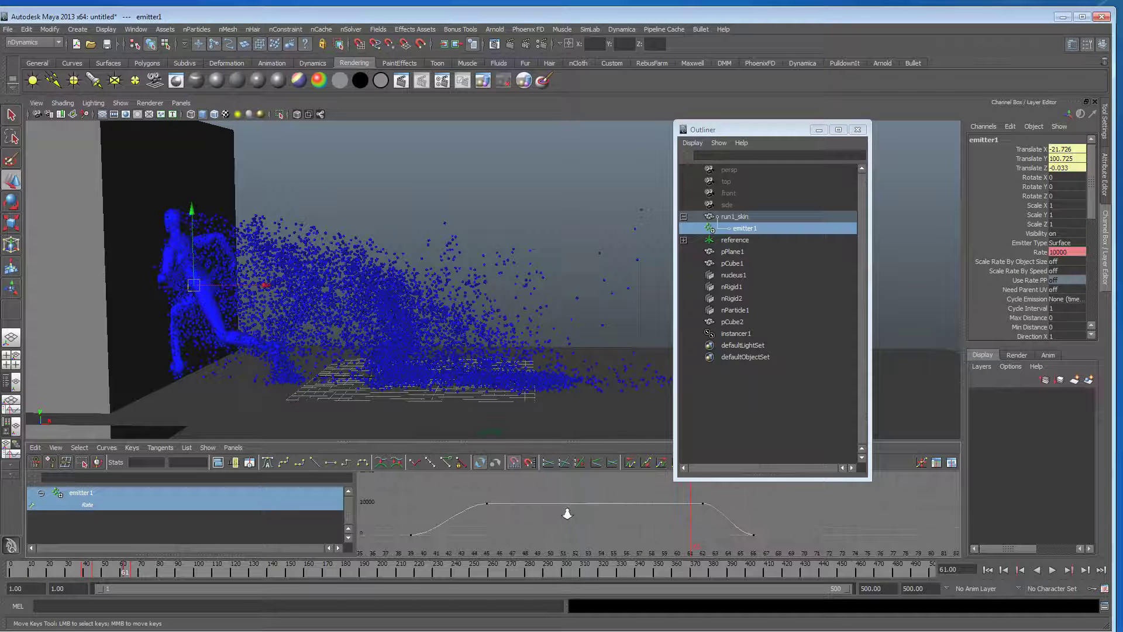
left_click_drag(543, 536, 544, 535)
middle_click_drag(544, 534, 671, 536)
Step: Shift the zero Rate key and the peak Rate keys 2 frames later, then replay
middle_click_drag(545, 514, 473, 514, "alt")
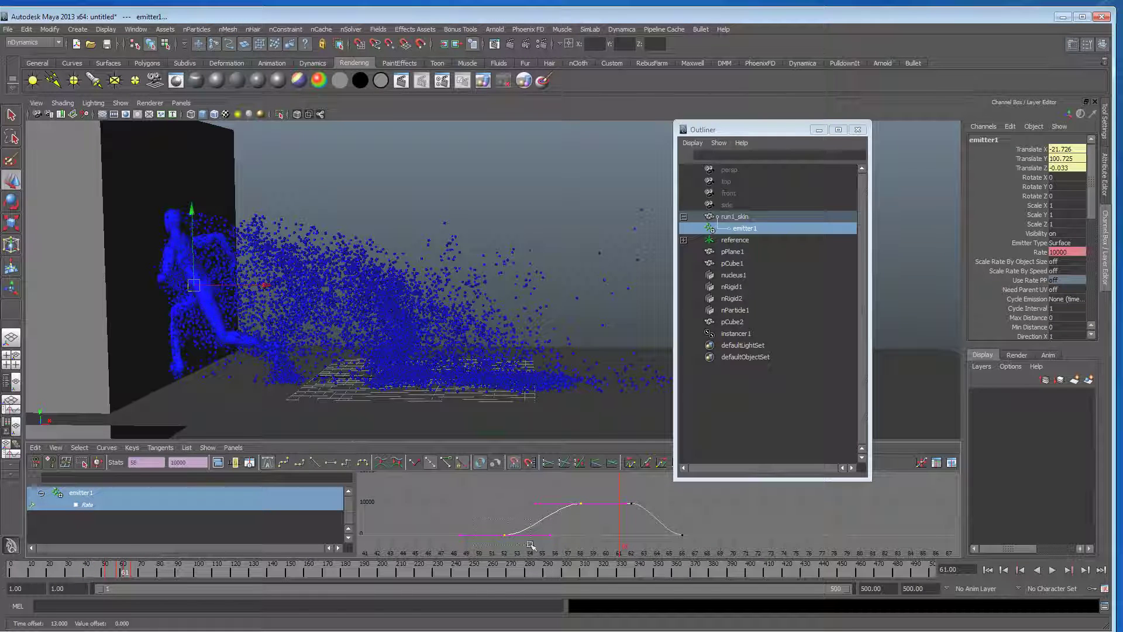
left_click_drag(530, 545, 530, 545)
middle_click_drag(530, 544, 579, 548)
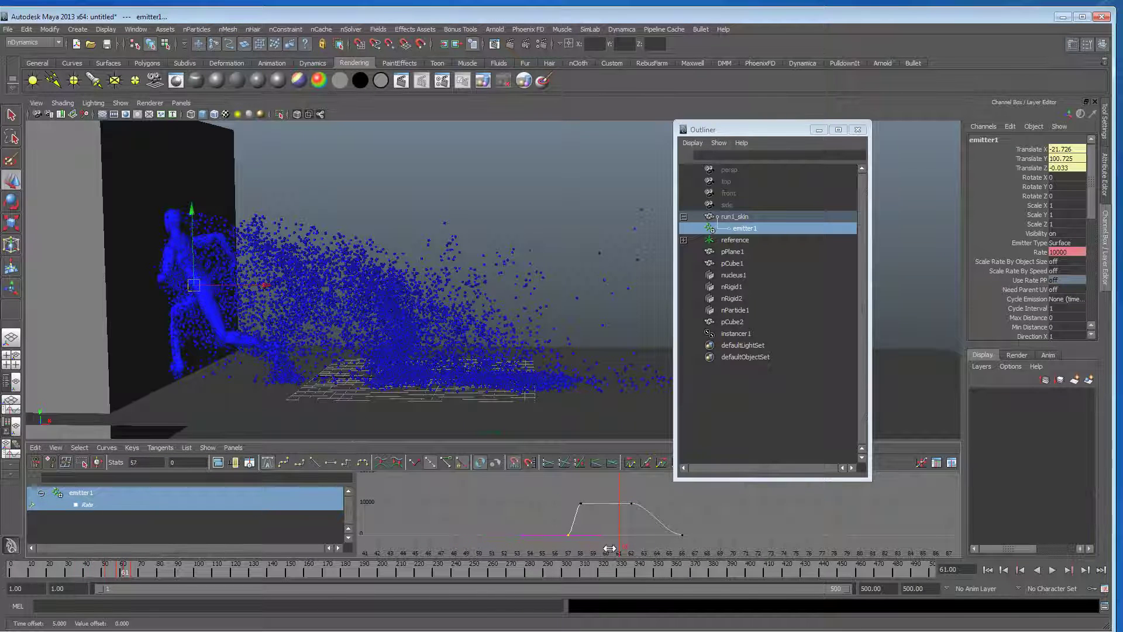
left_click_drag(552, 489, 588, 553)
middle_click_drag(540, 550, 569, 548)
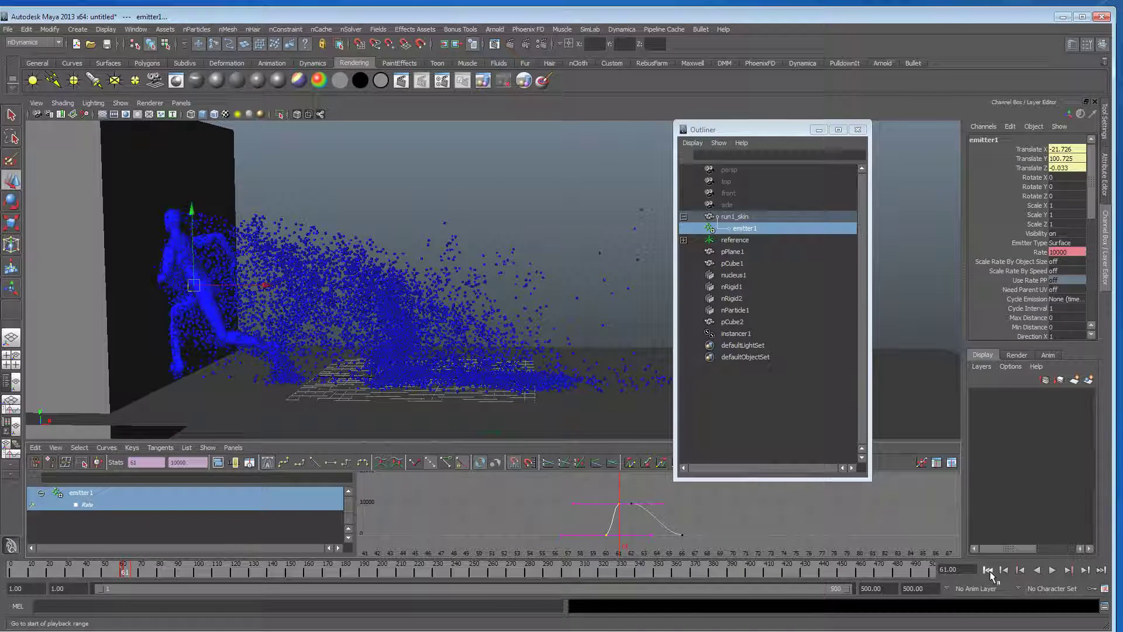
left_click(1053, 570)
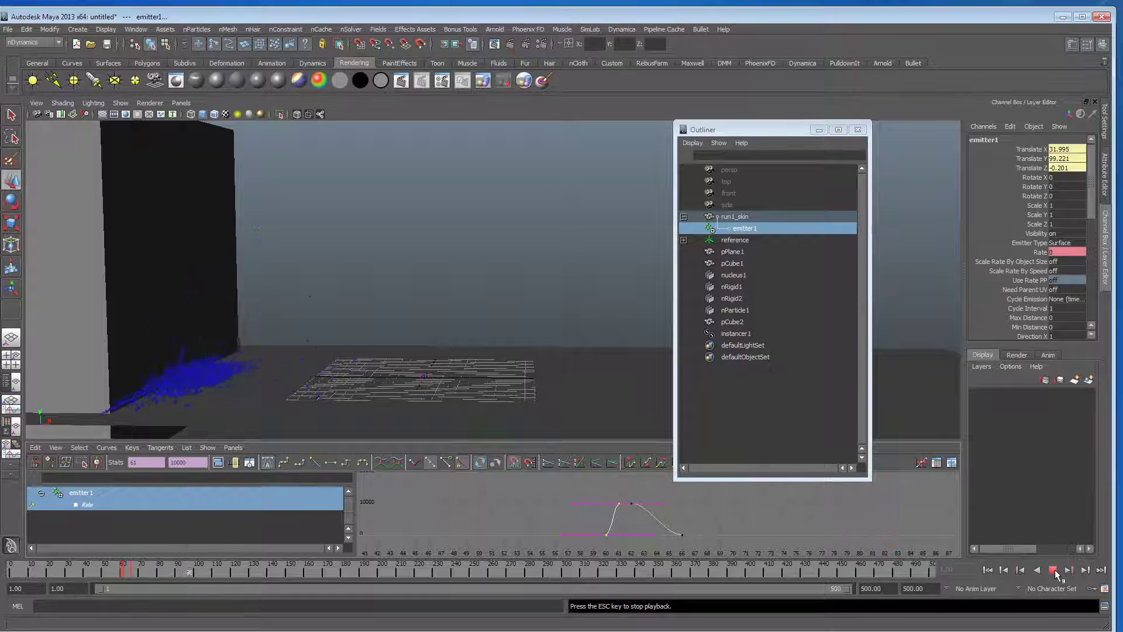
Step: Replay the simulation from the start, stopping at frame 62 to inspect the particles
left_click(1054, 570)
left_click_drag(466, 354, 430, 362, "alt")
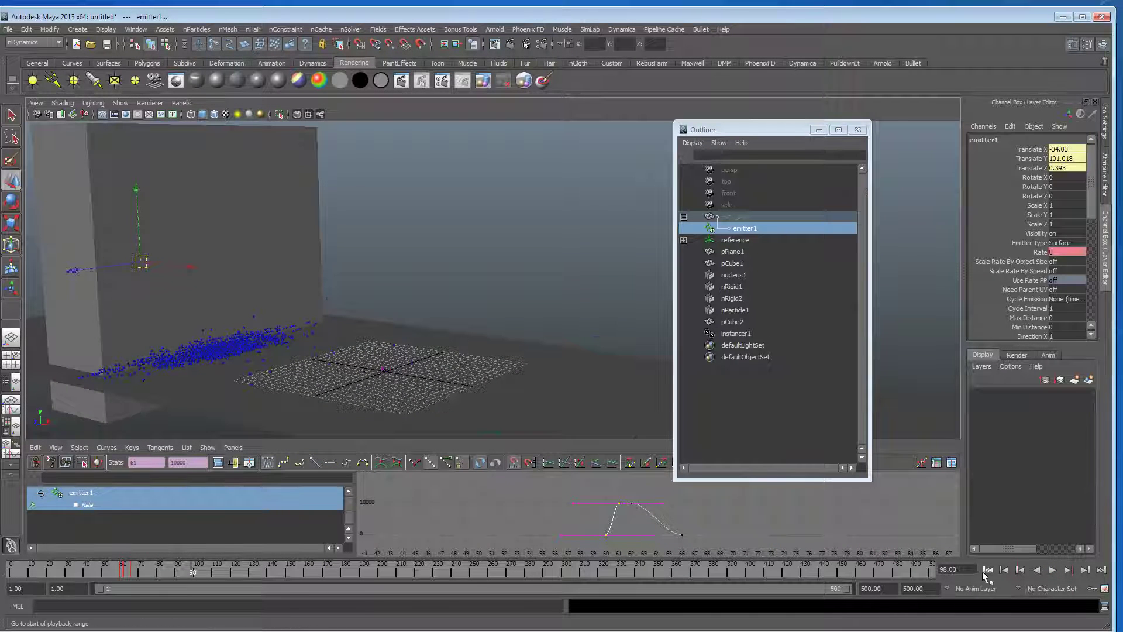
left_click(988, 570)
left_click(1052, 570)
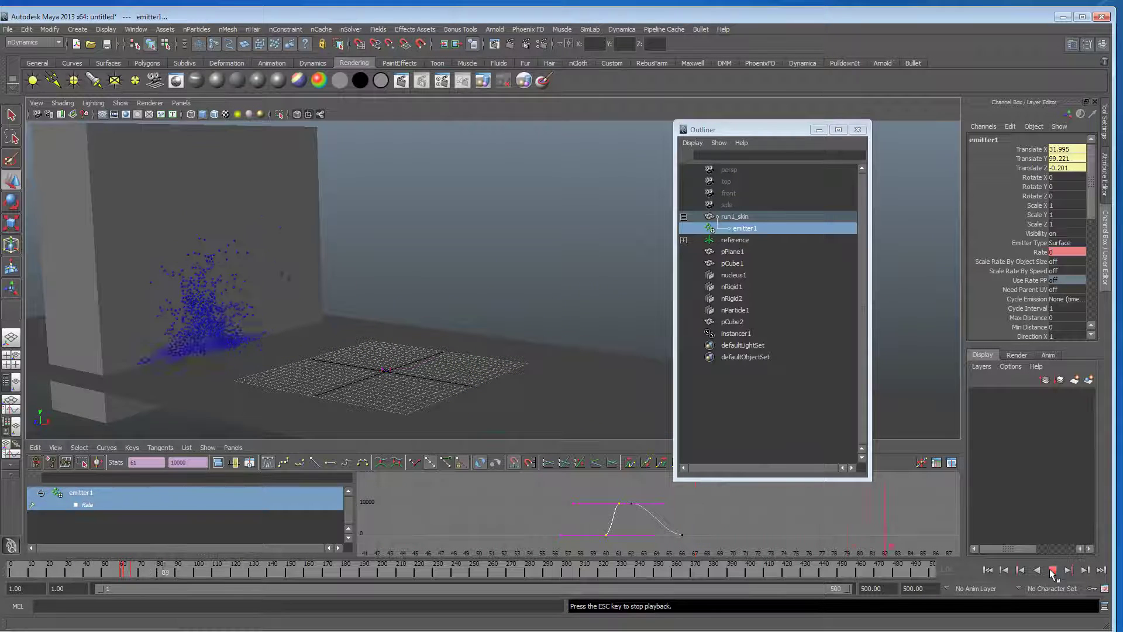
left_click(1052, 570)
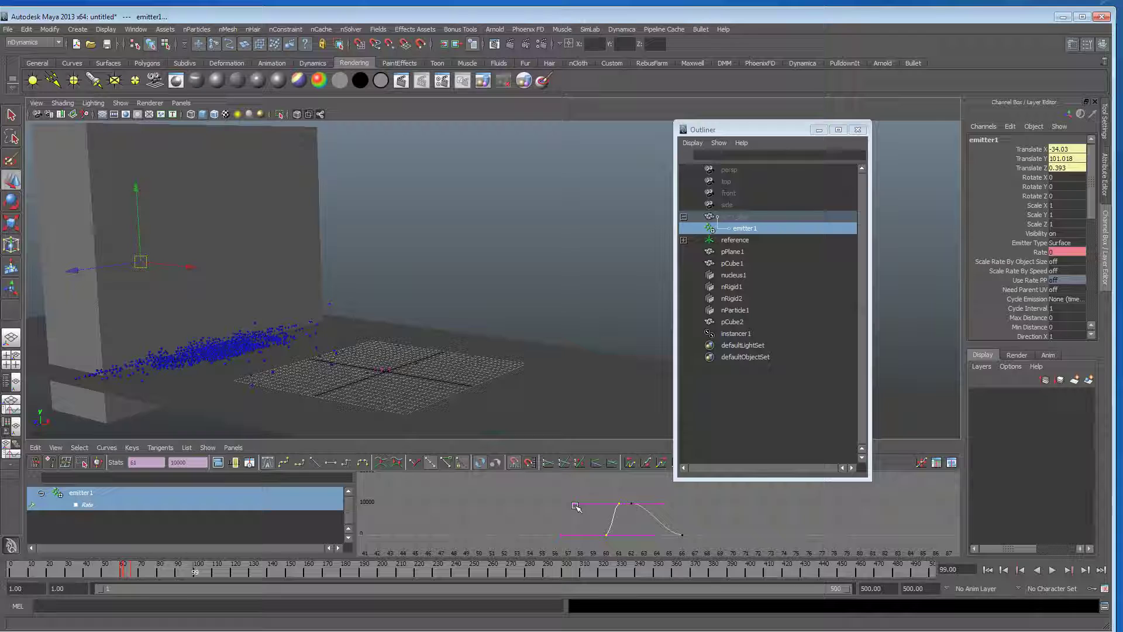
left_click(988, 570)
left_click(1052, 570)
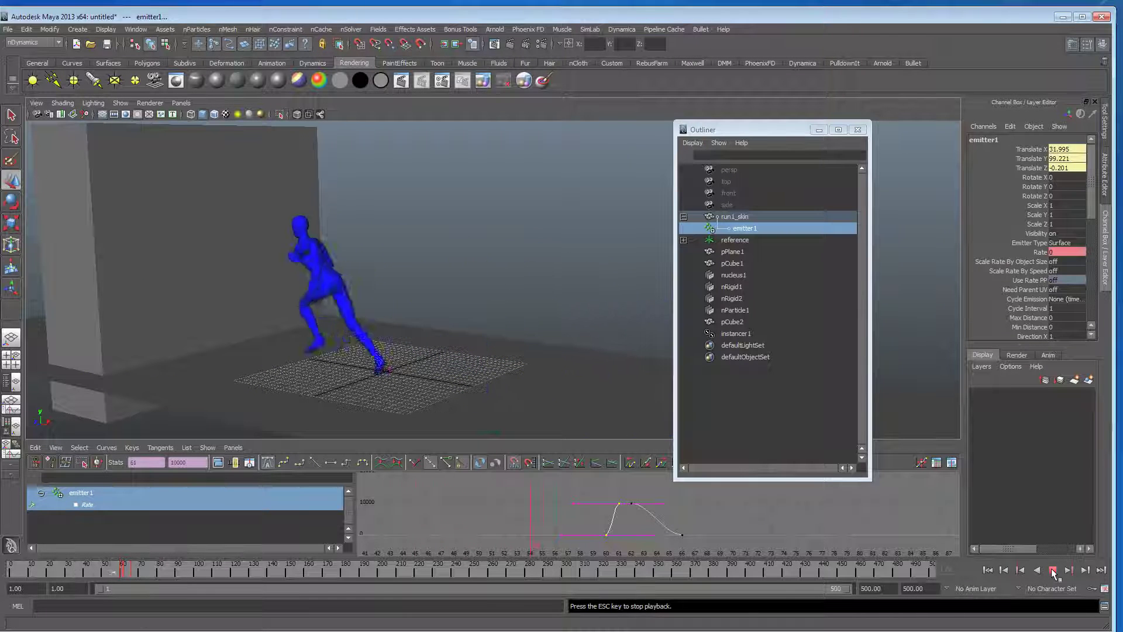
left_click(1052, 570)
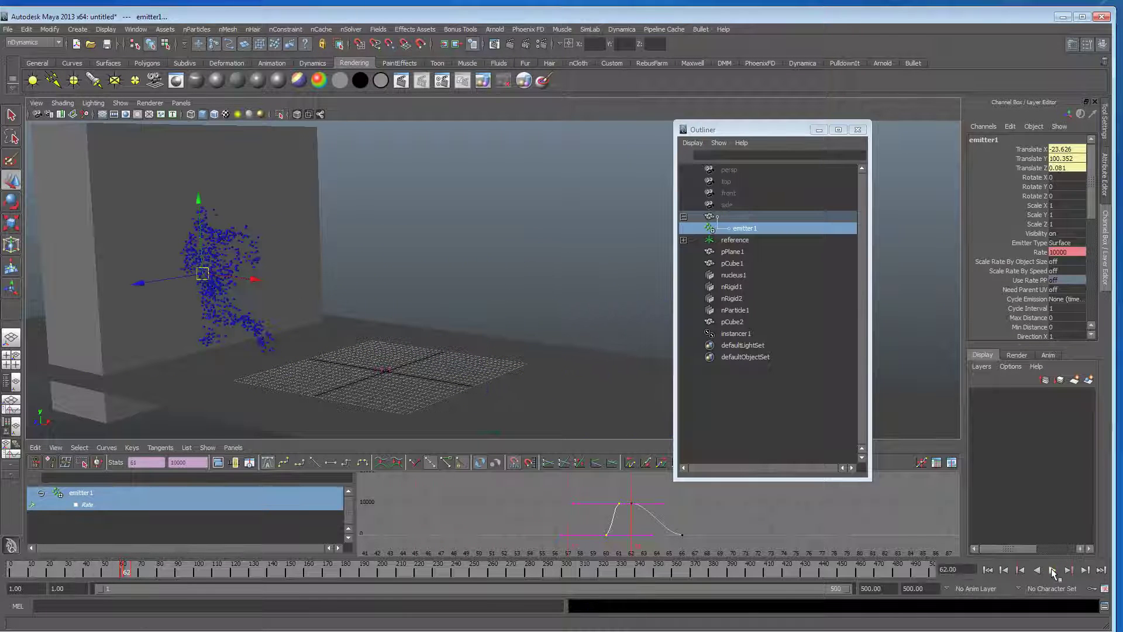
Step: Raise the frame-62 Rate key to about 18938 and replay to frame 80
left_click(632, 503)
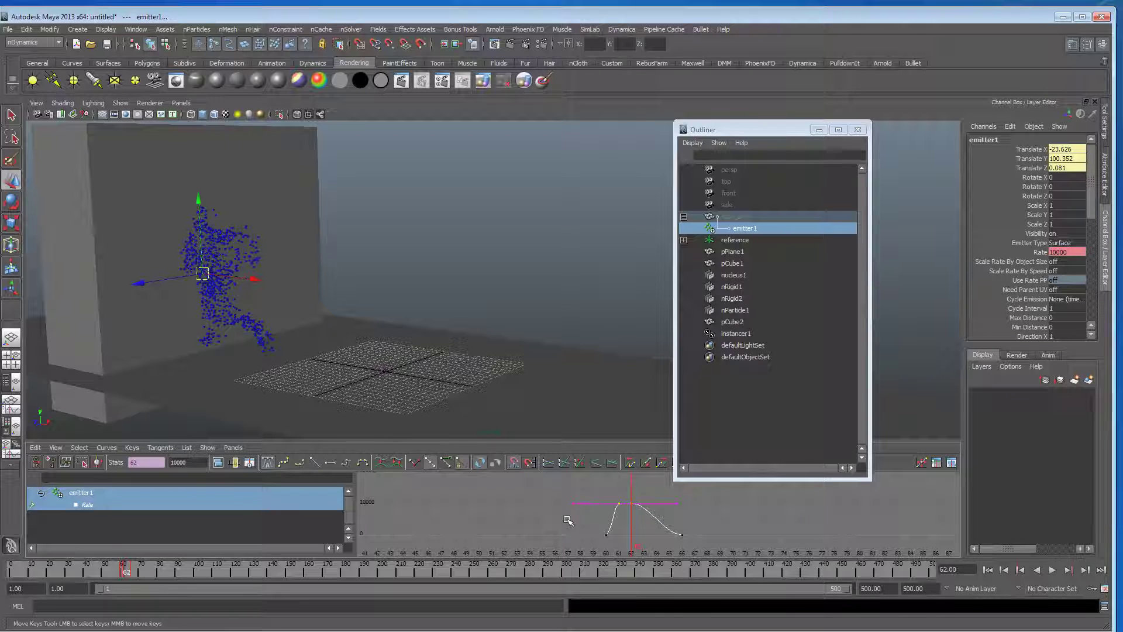
middle_click_drag(568, 520, 578, 489, "shift")
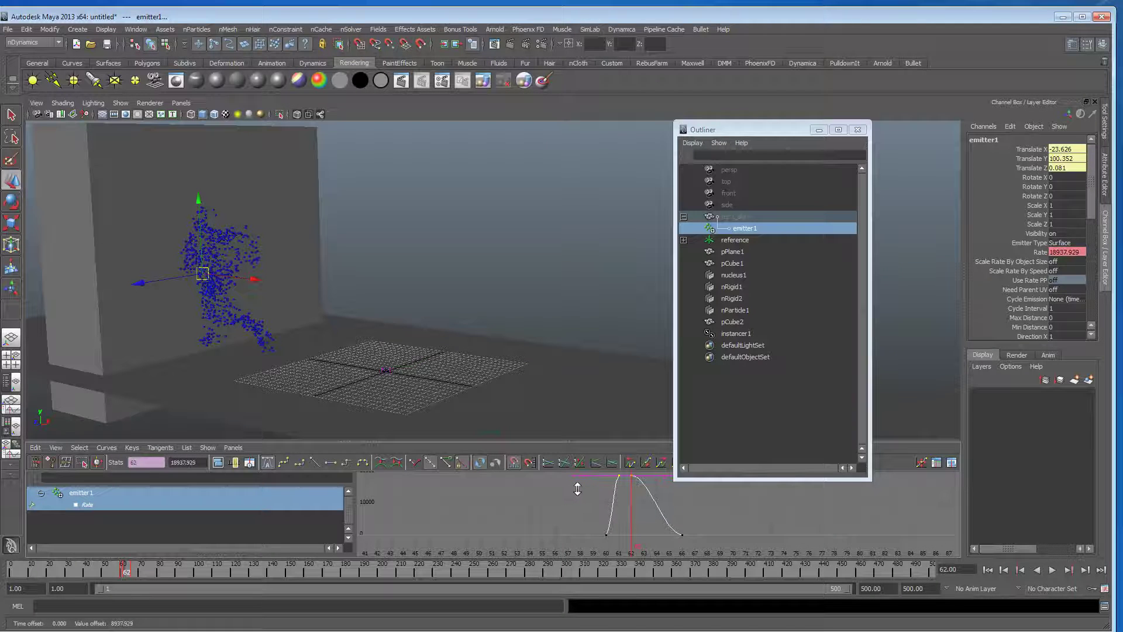
left_click(988, 570)
left_click(1052, 571)
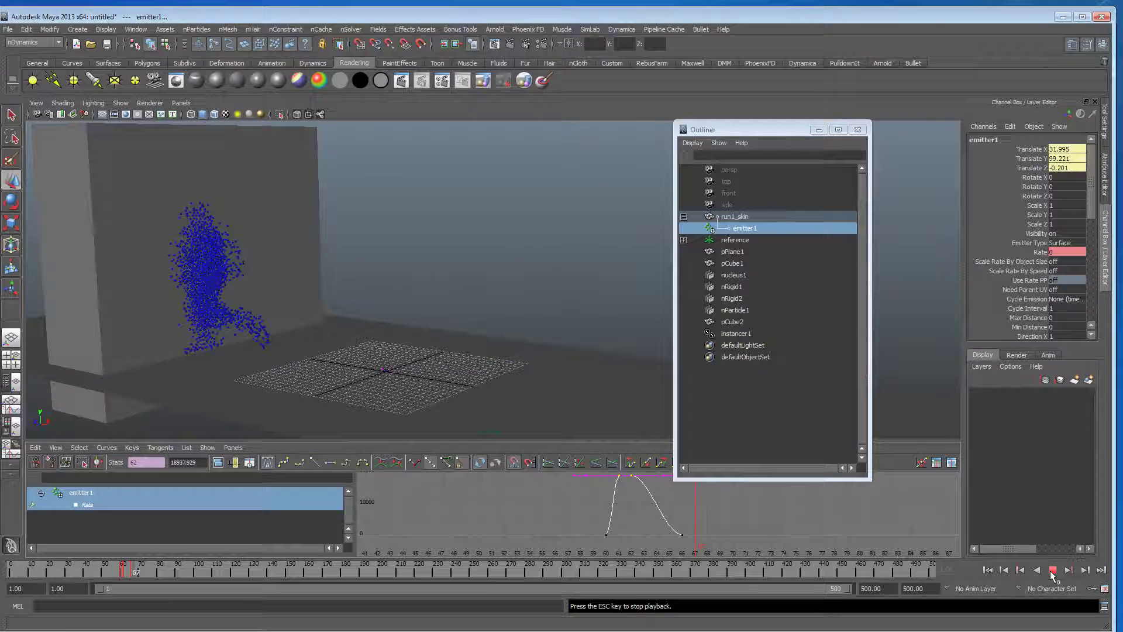
left_click(1053, 570)
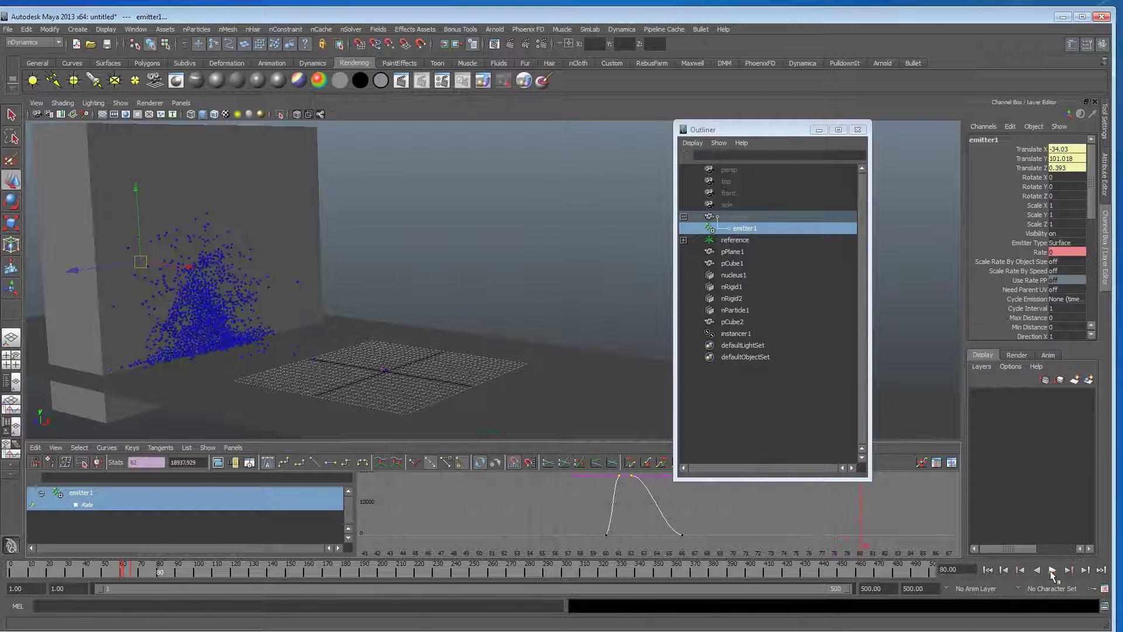
Step: Push the peak Rate higher to about 32345 and replay to frame 76 to check density
mouse_move(638, 521)
middle_mouse_down()
mouse_move(643, 485)
mouse_move(633, 512)
middle_mouse_up()
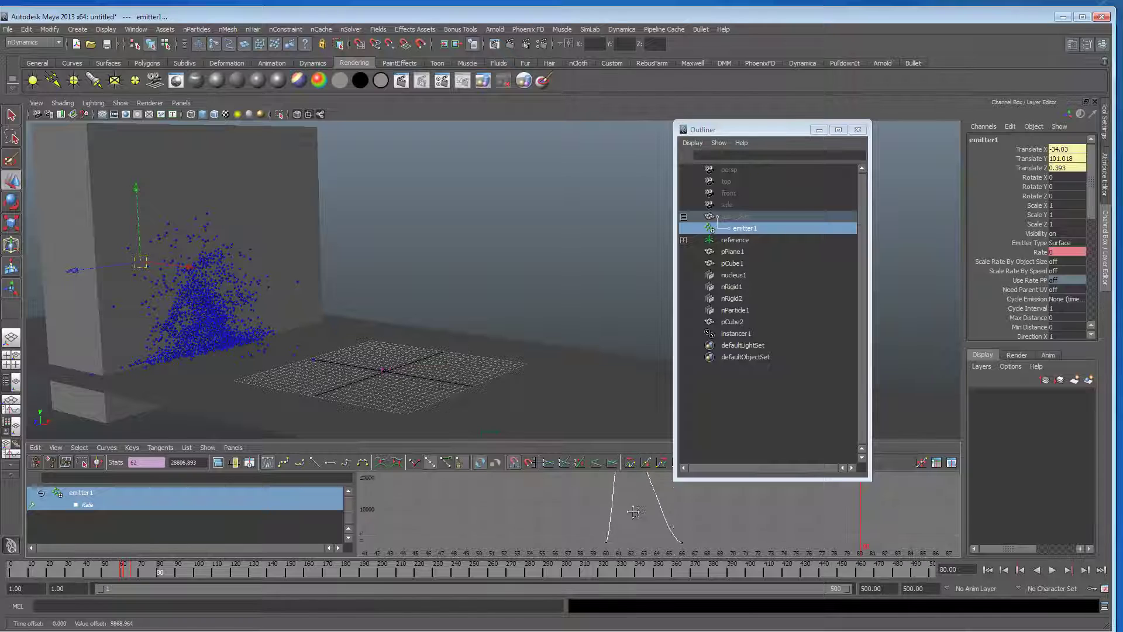
key("ctrl+z")
key("ctrl+z")
key("ctrl+z")
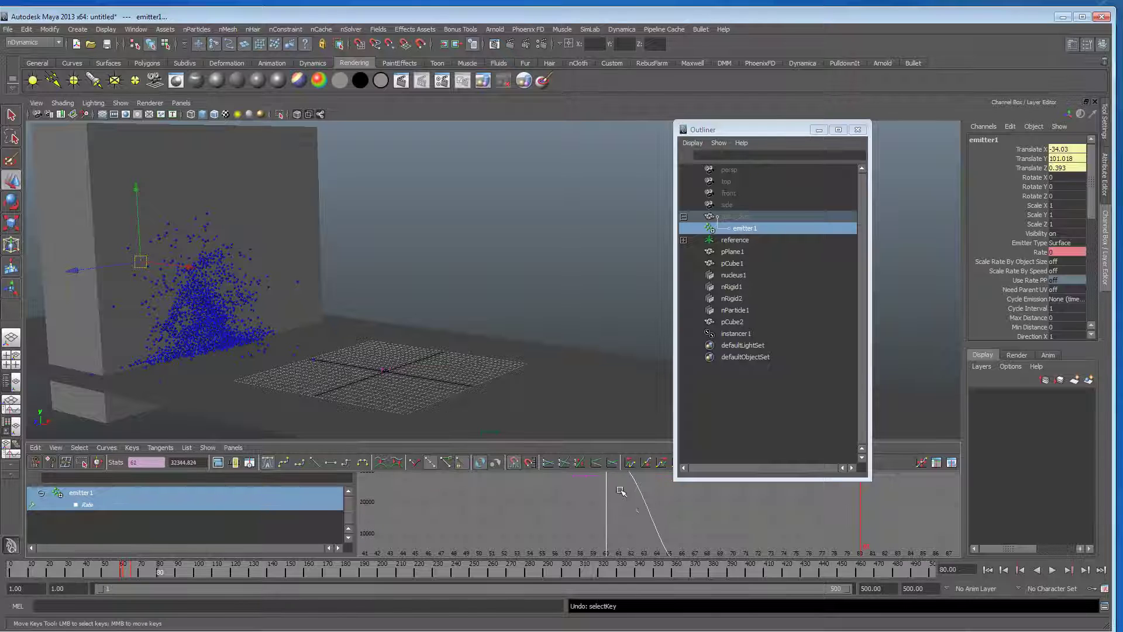
left_click(986, 570)
left_click(1053, 570)
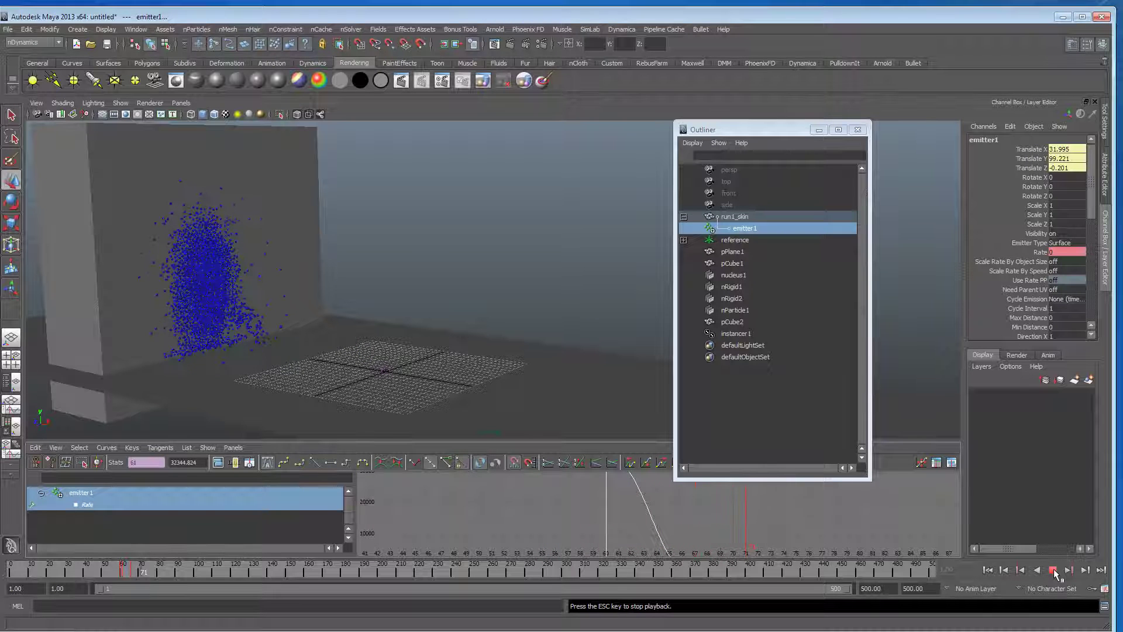
left_click(1052, 571)
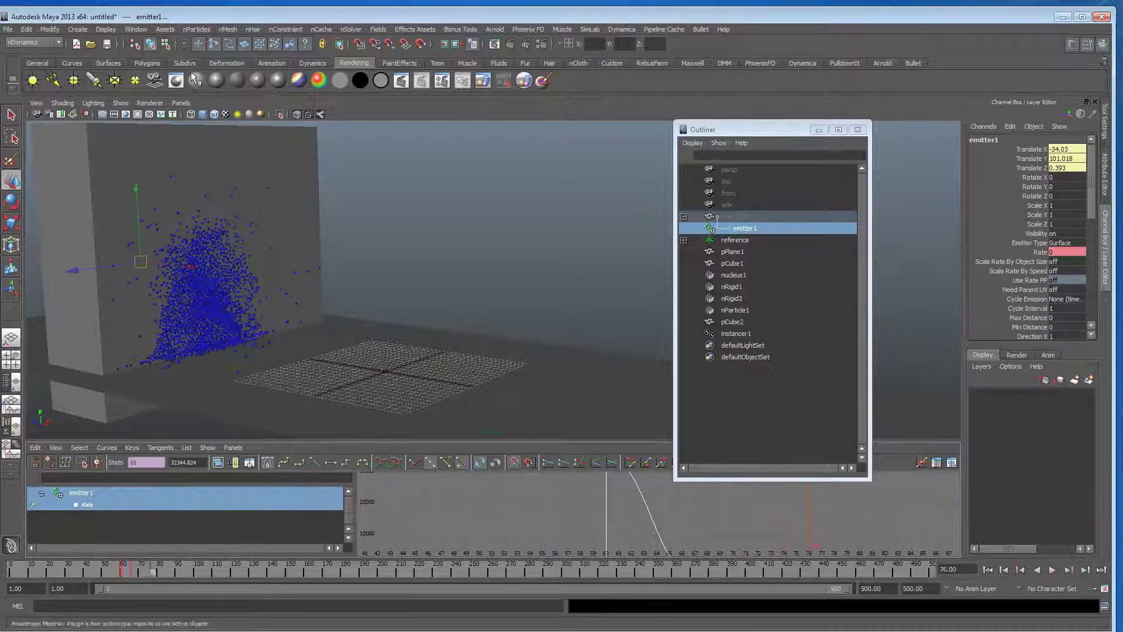
Step: Playblast the runner's dissolve from Window > Playblast, stopping it with Esc near frame 133
left_click(136, 30)
left_click(154, 194)
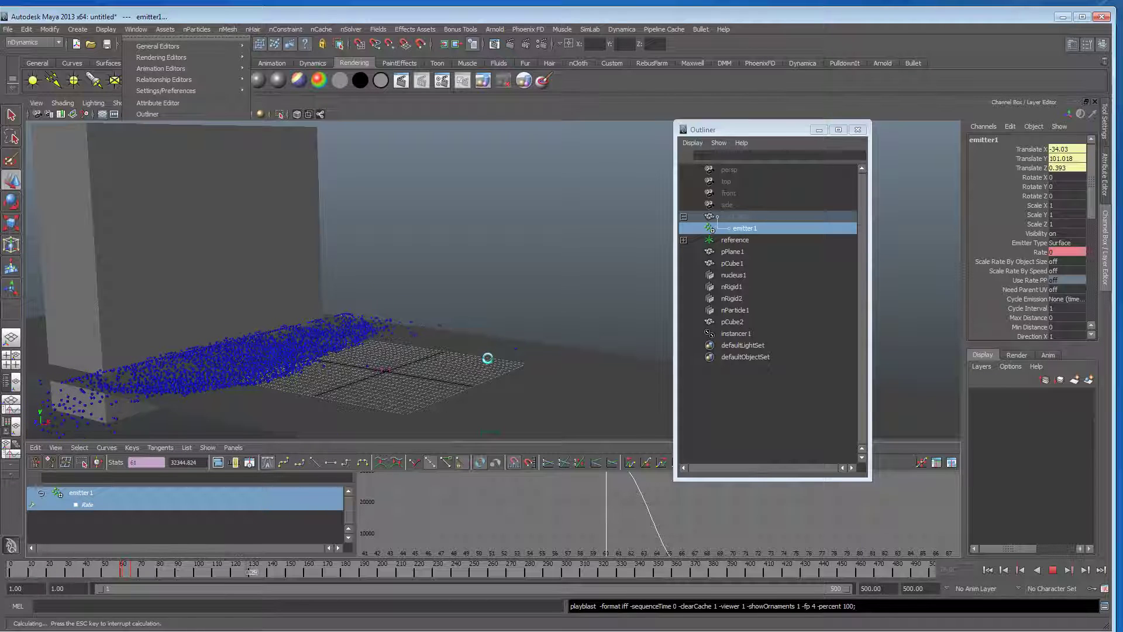
key("Escape")
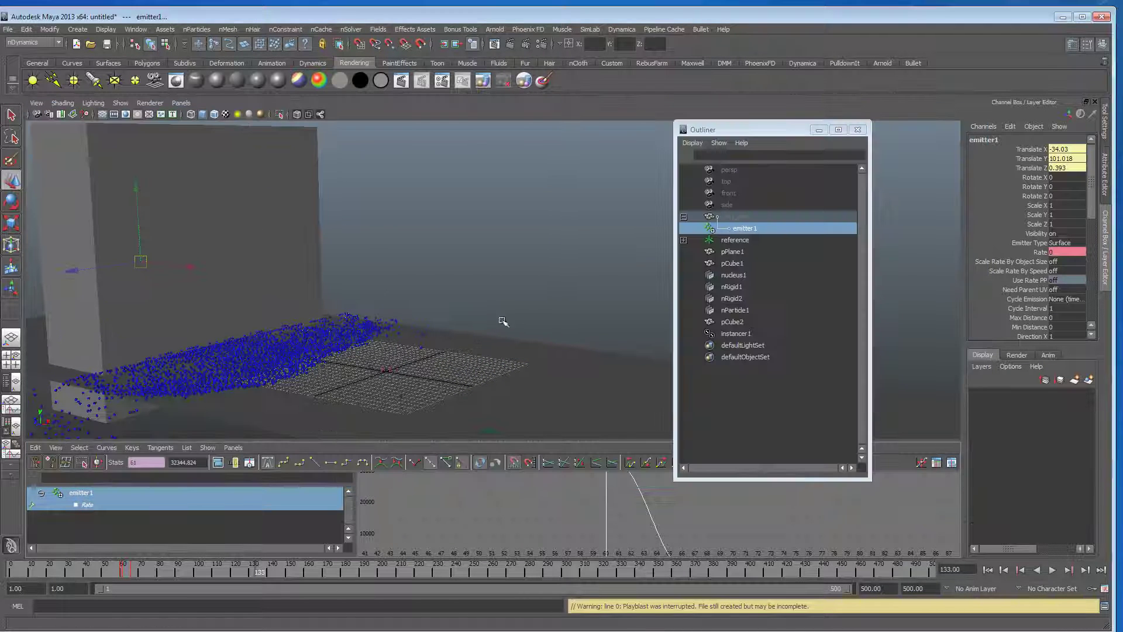
key("alt+Tab")
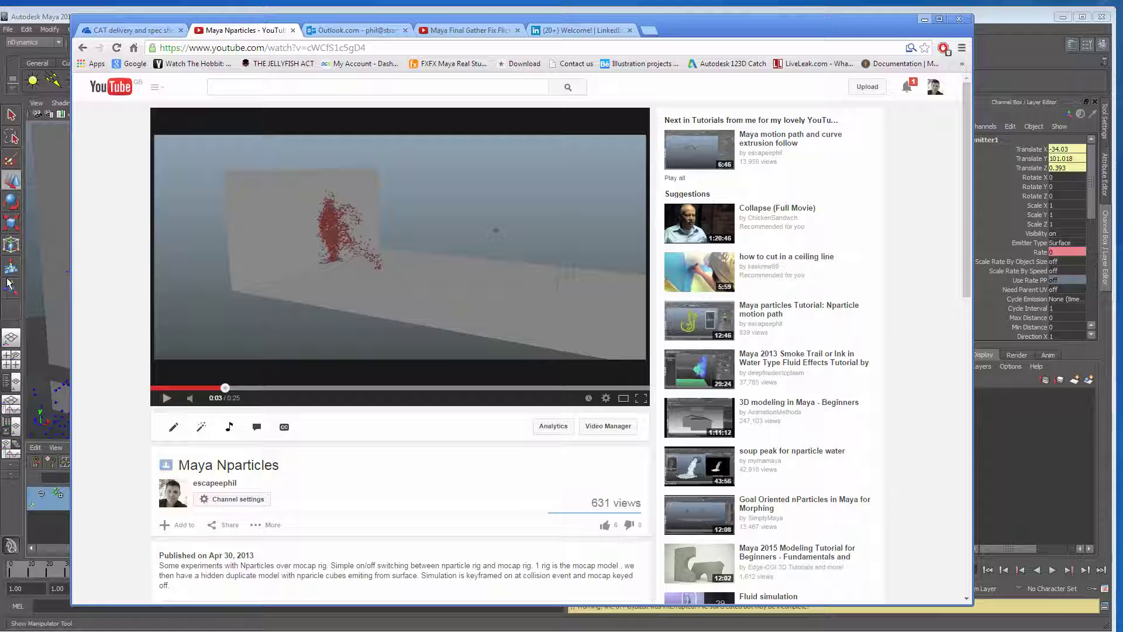
left_click(166, 401)
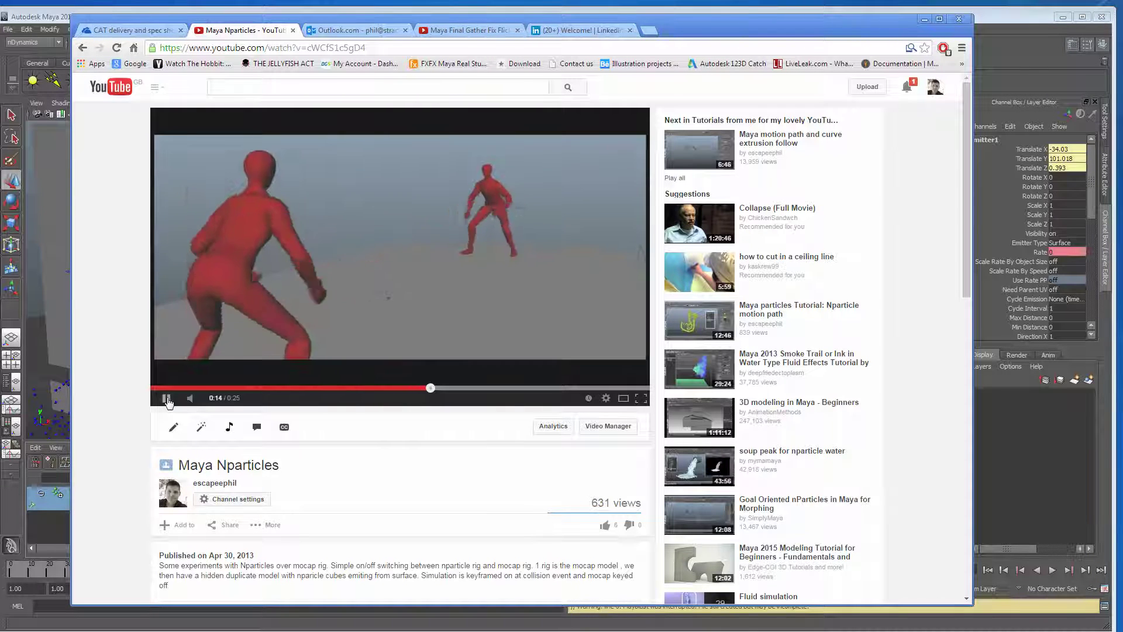
left_click(167, 399)
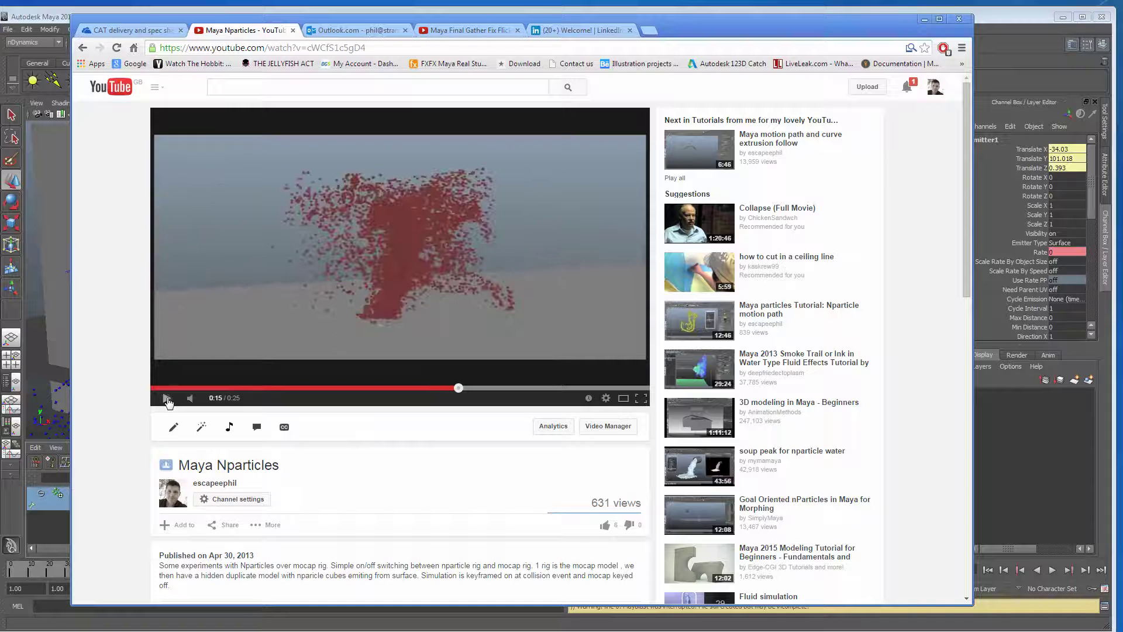
left_click_drag(768, 33, 823, 54)
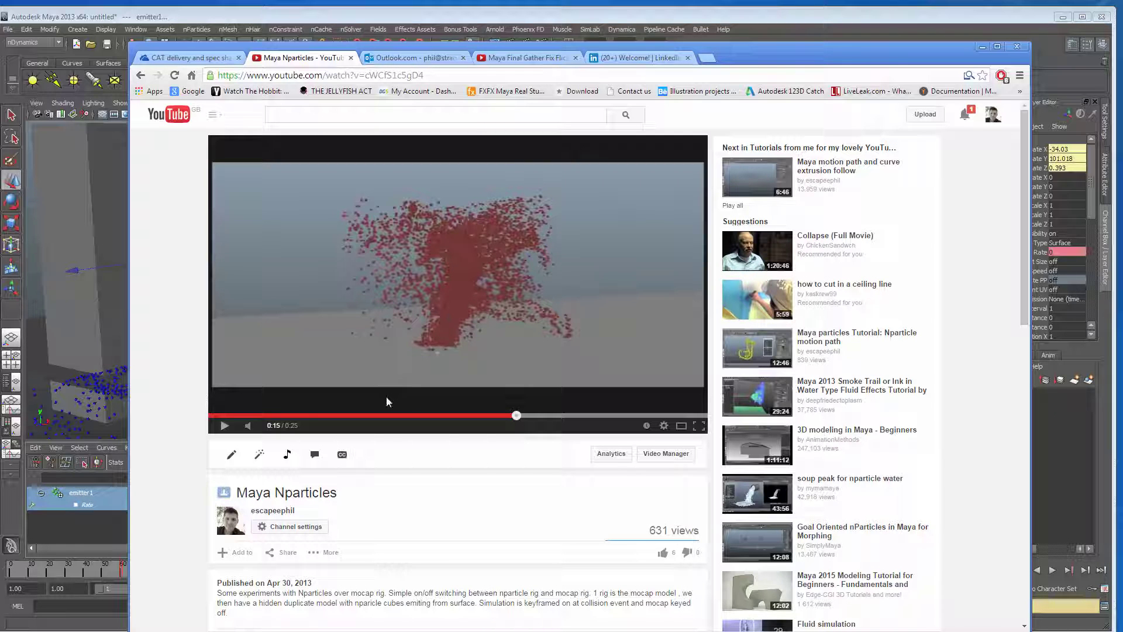
left_click(432, 415)
left_click(225, 425)
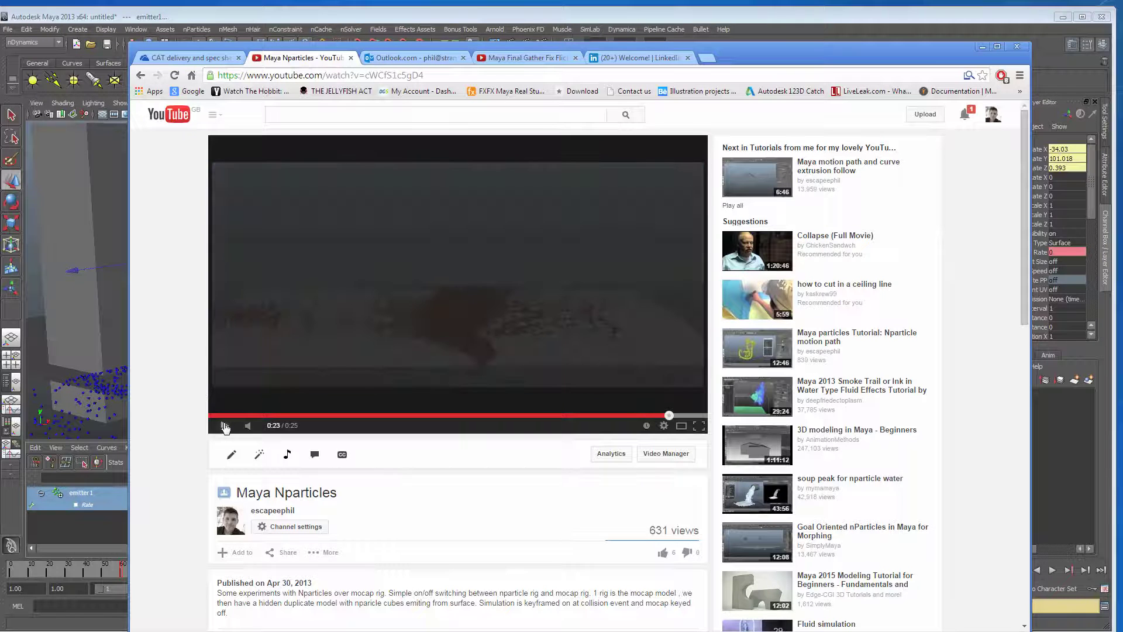
left_click(225, 426)
left_click(985, 46)
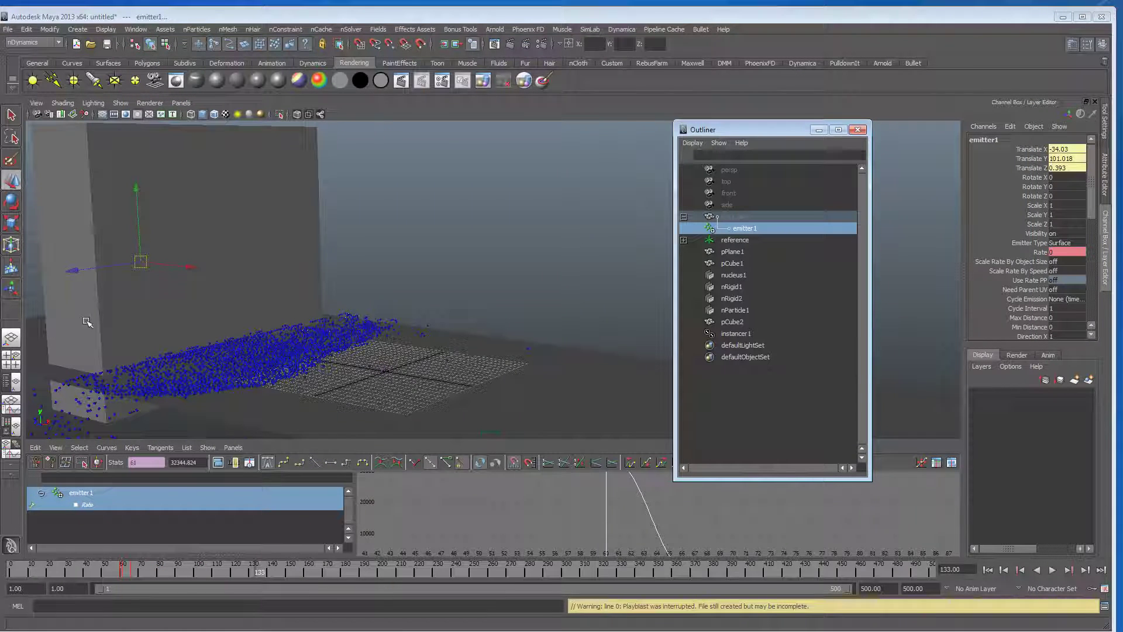